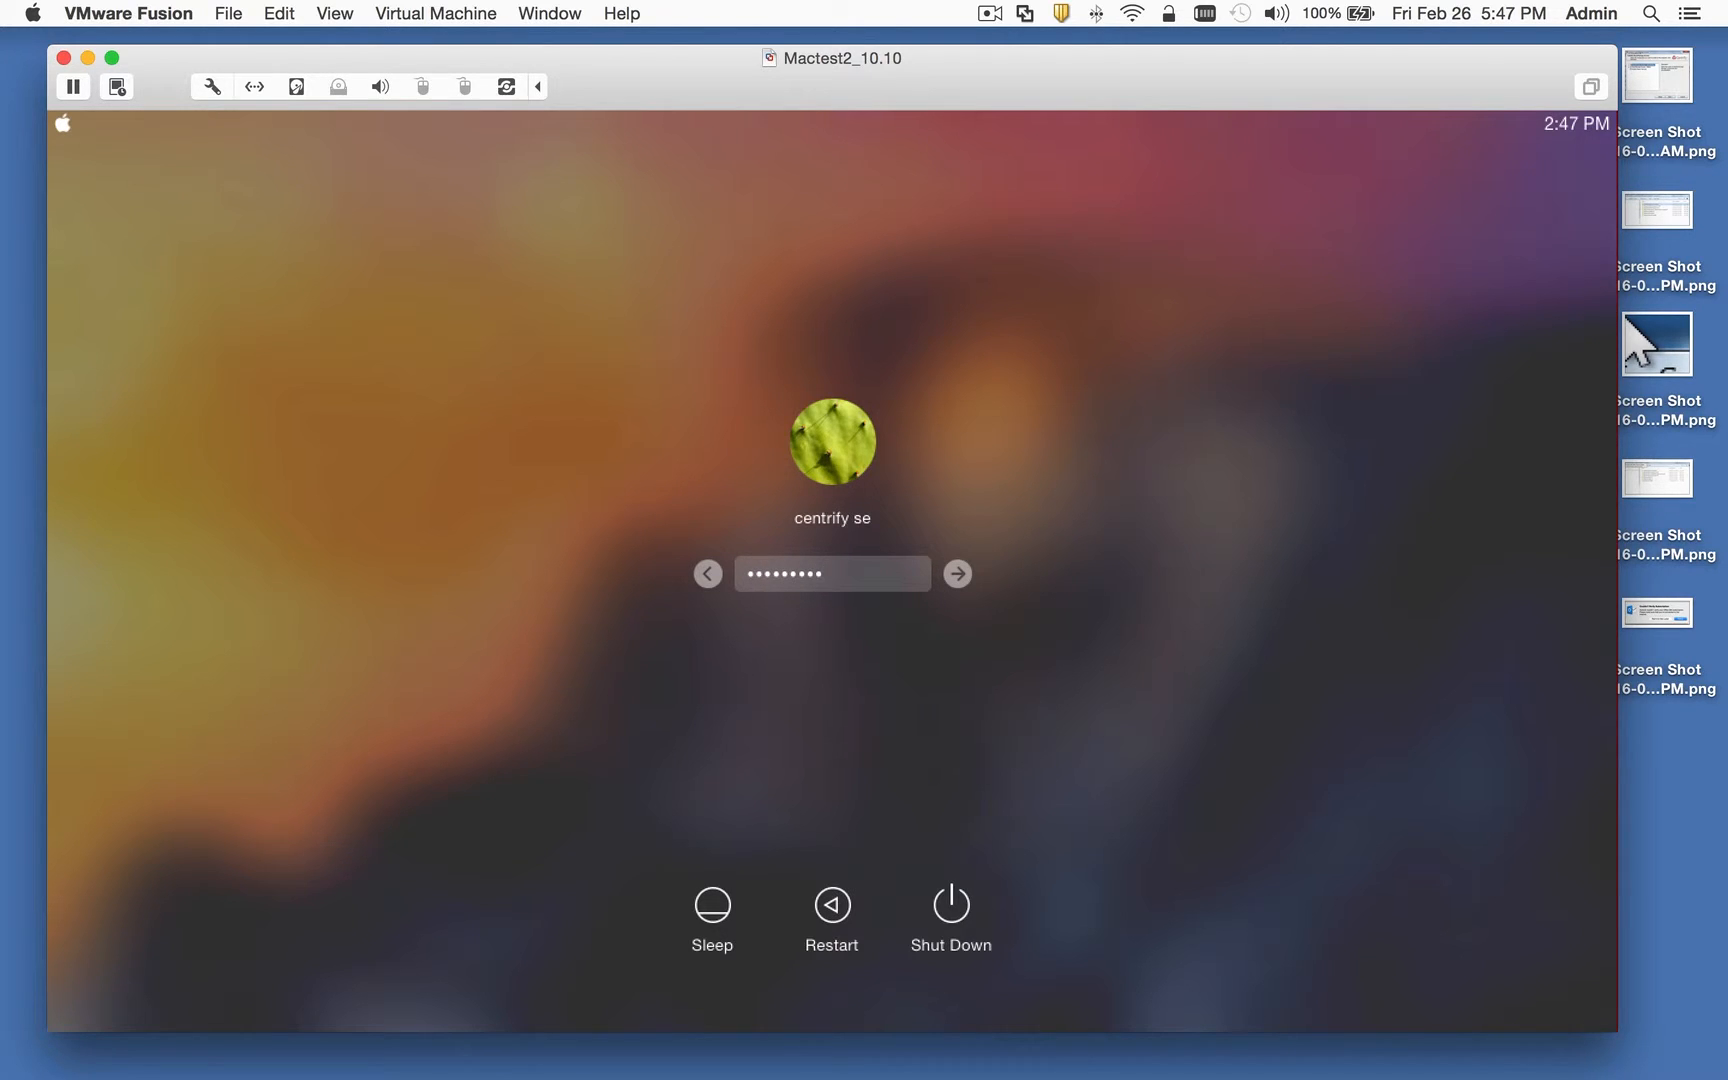
Step: Log in to the virtual Mac's local account with its password, re-entering it once
{"action": "key", "text": "Return"}
{"action": "type", "text": "****"}
{"action": "key", "text": "Return"}
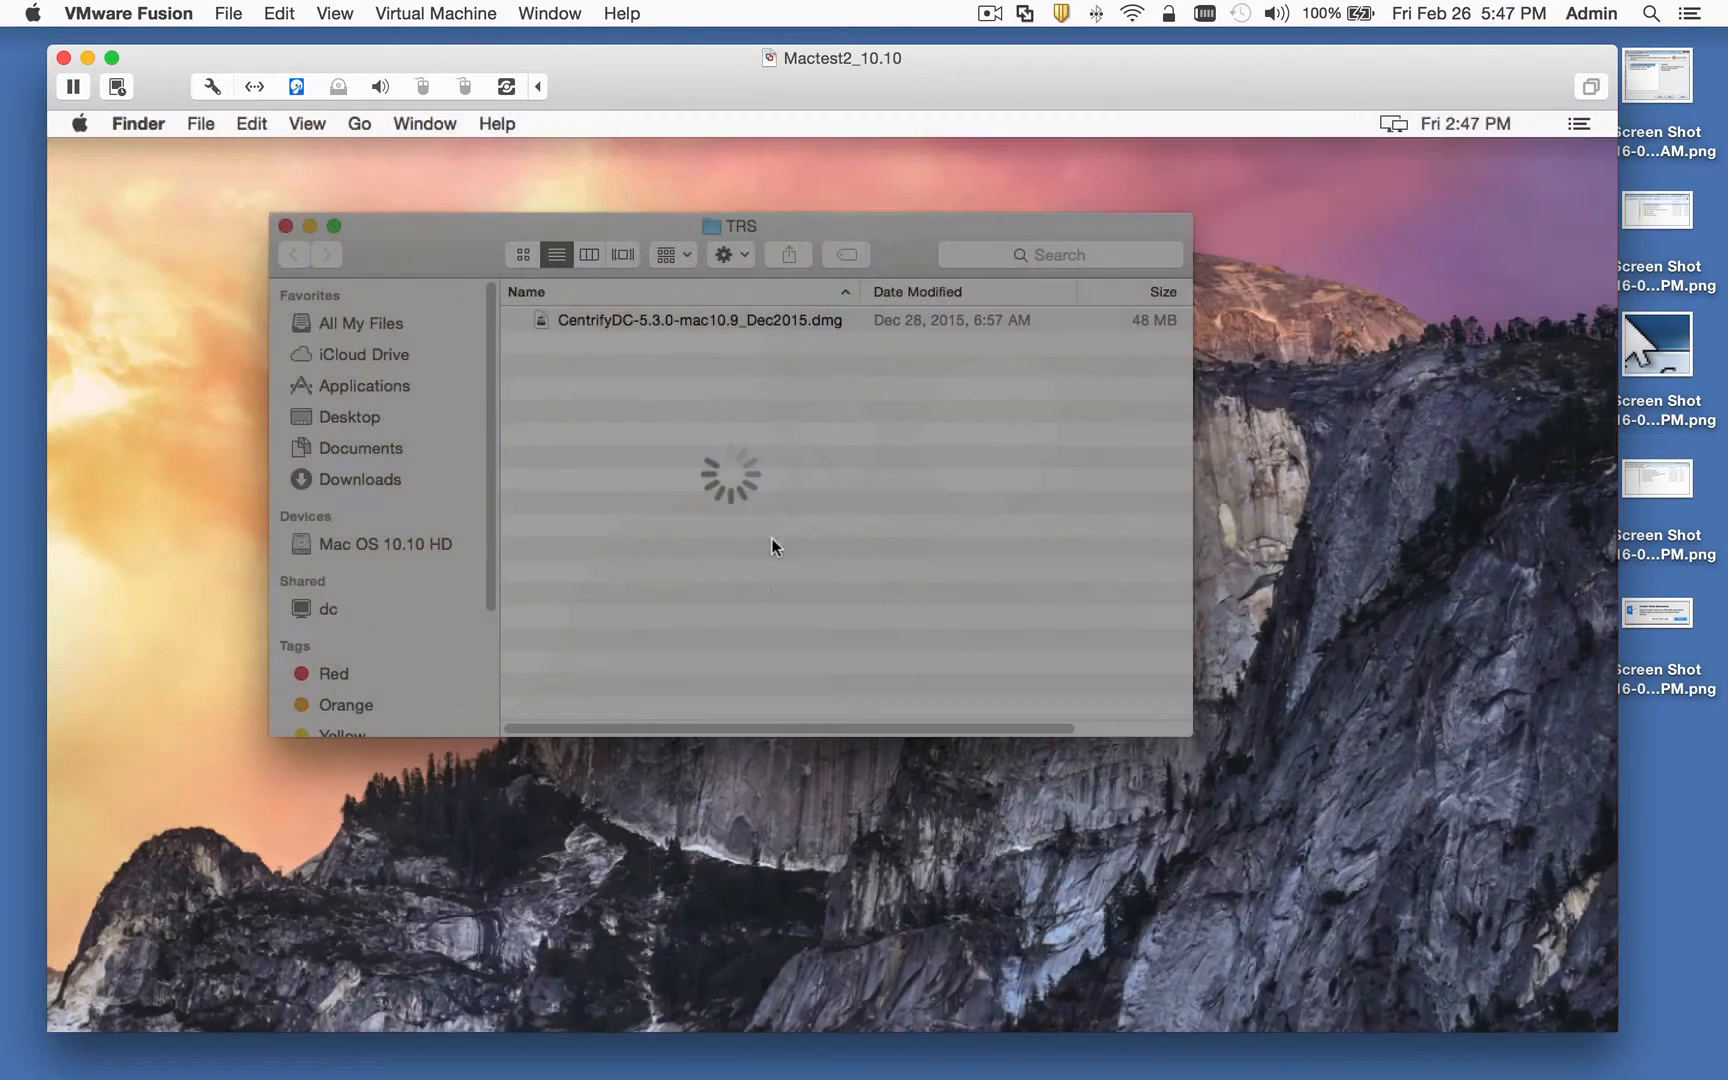
Step: Mount the CentrifyDC-5.3.0-mac10.9_Dec2015.dmg disk image and launch its AD Check utility
{"action": "left_click_drag", "start_coordinate": [458, 228], "coordinate": [485, 229]}
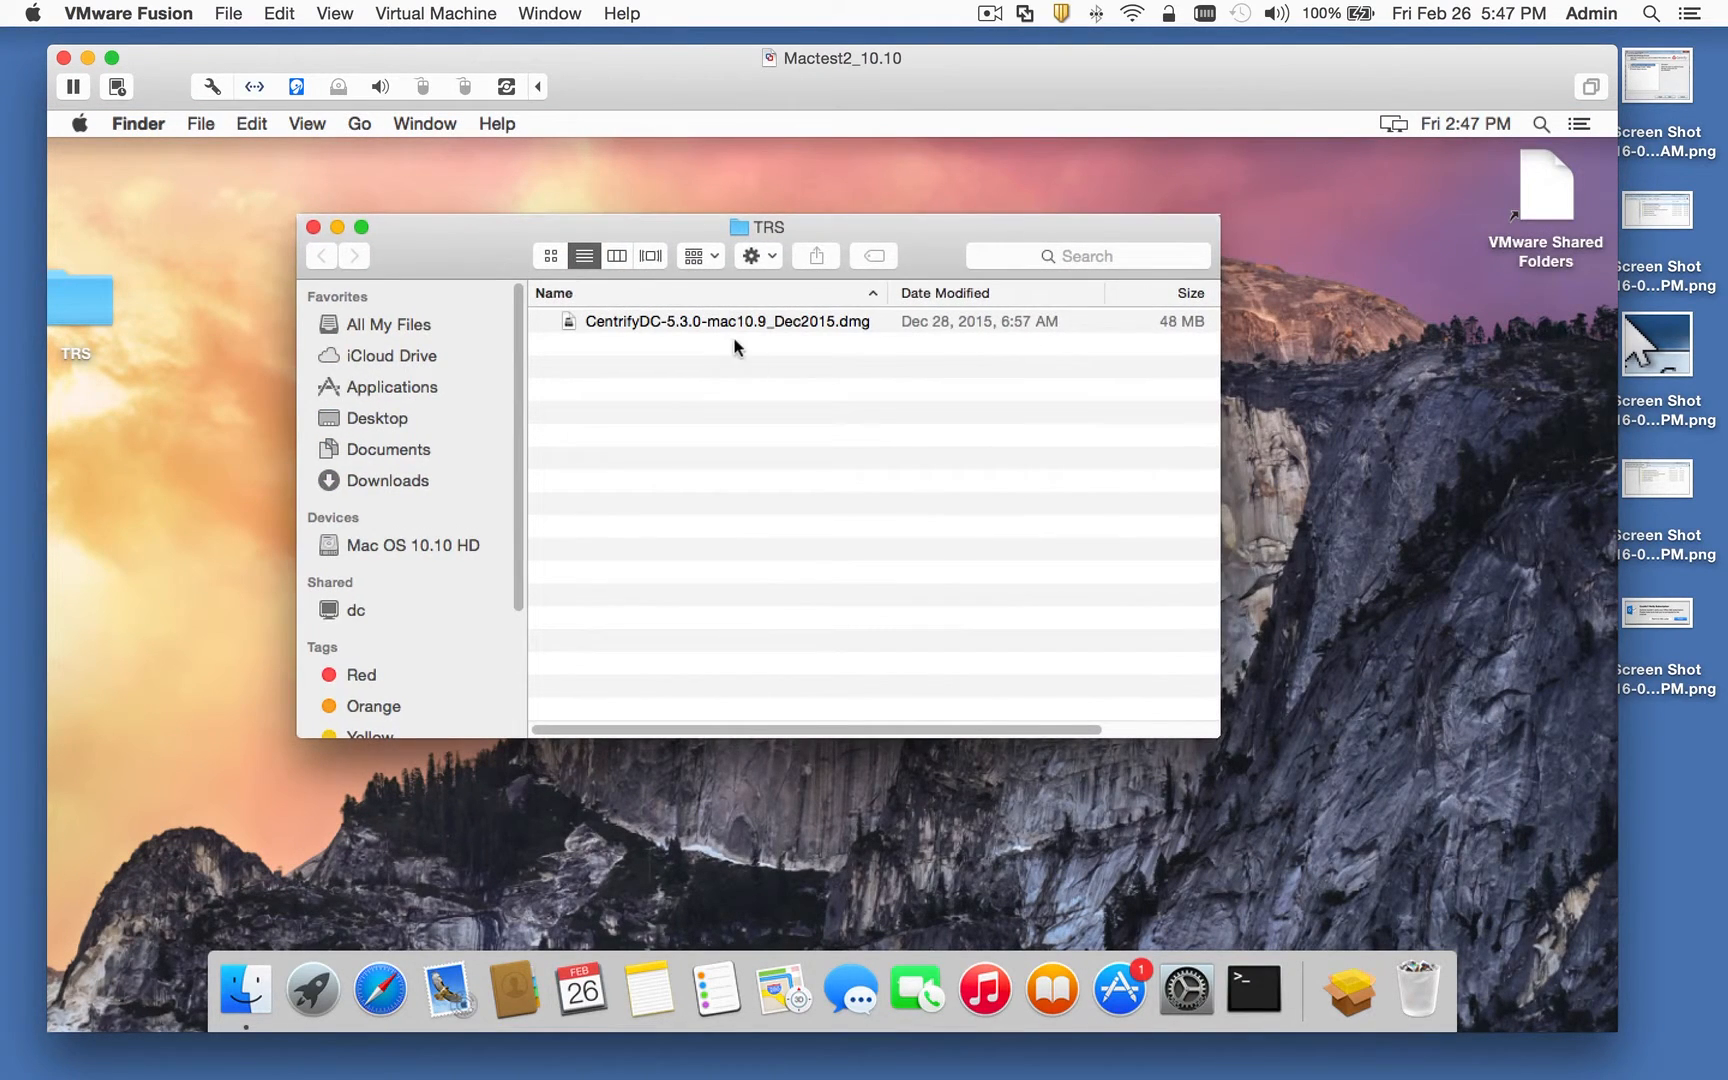
{"action": "double_click", "coordinate": [705, 324]}
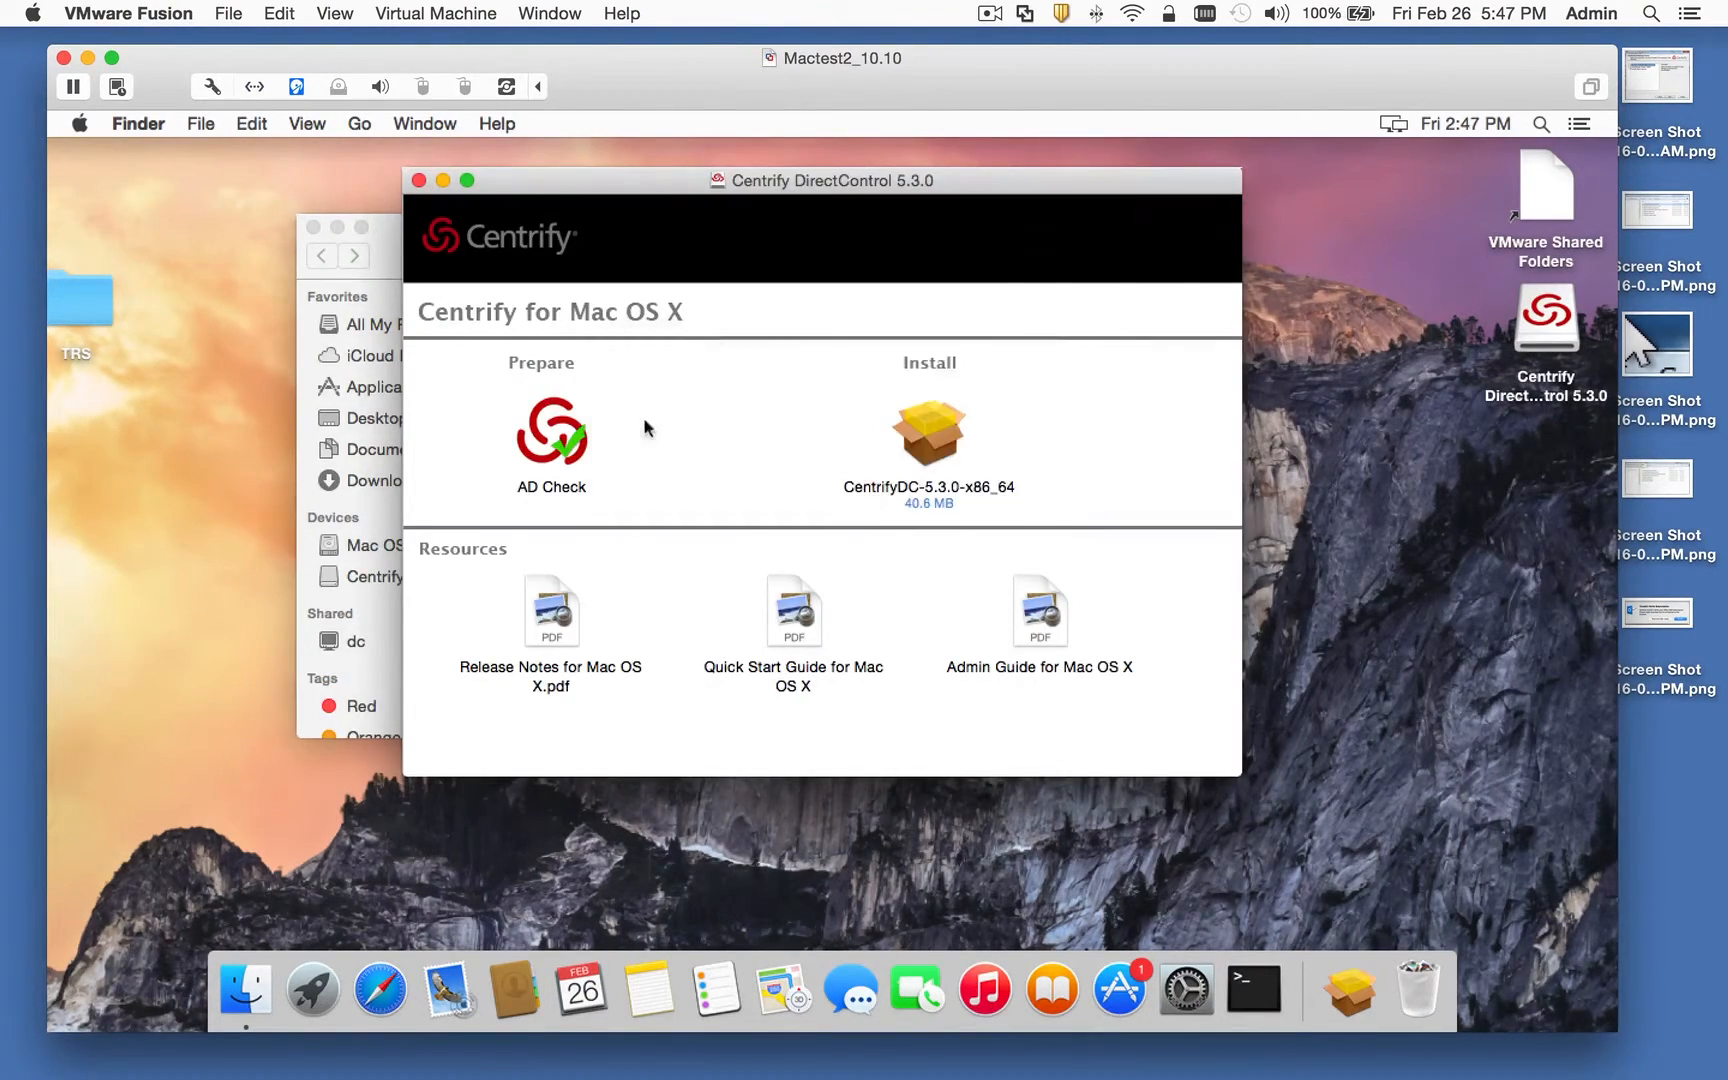
{"action": "double_click", "coordinate": [562, 437]}
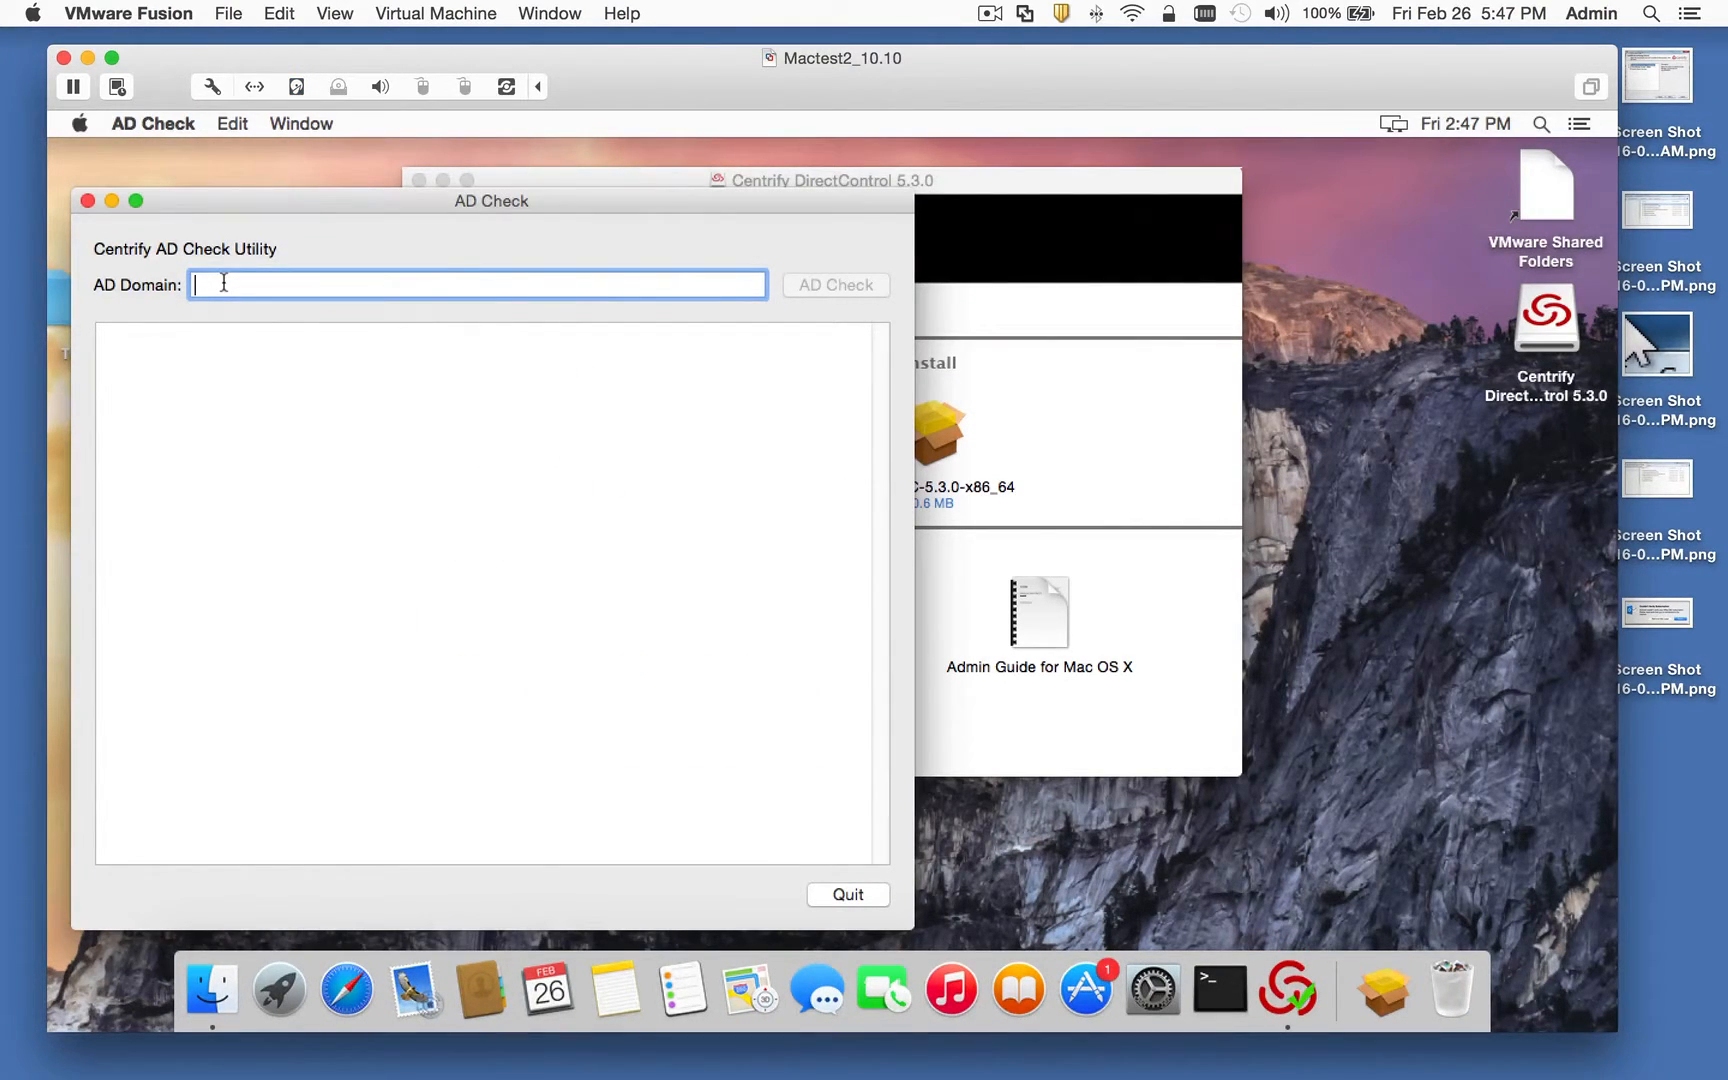
Step: Run AD Check against centrify.vms, note the SSH result, and quit the utility
{"action": "type", "text": "centrif"}
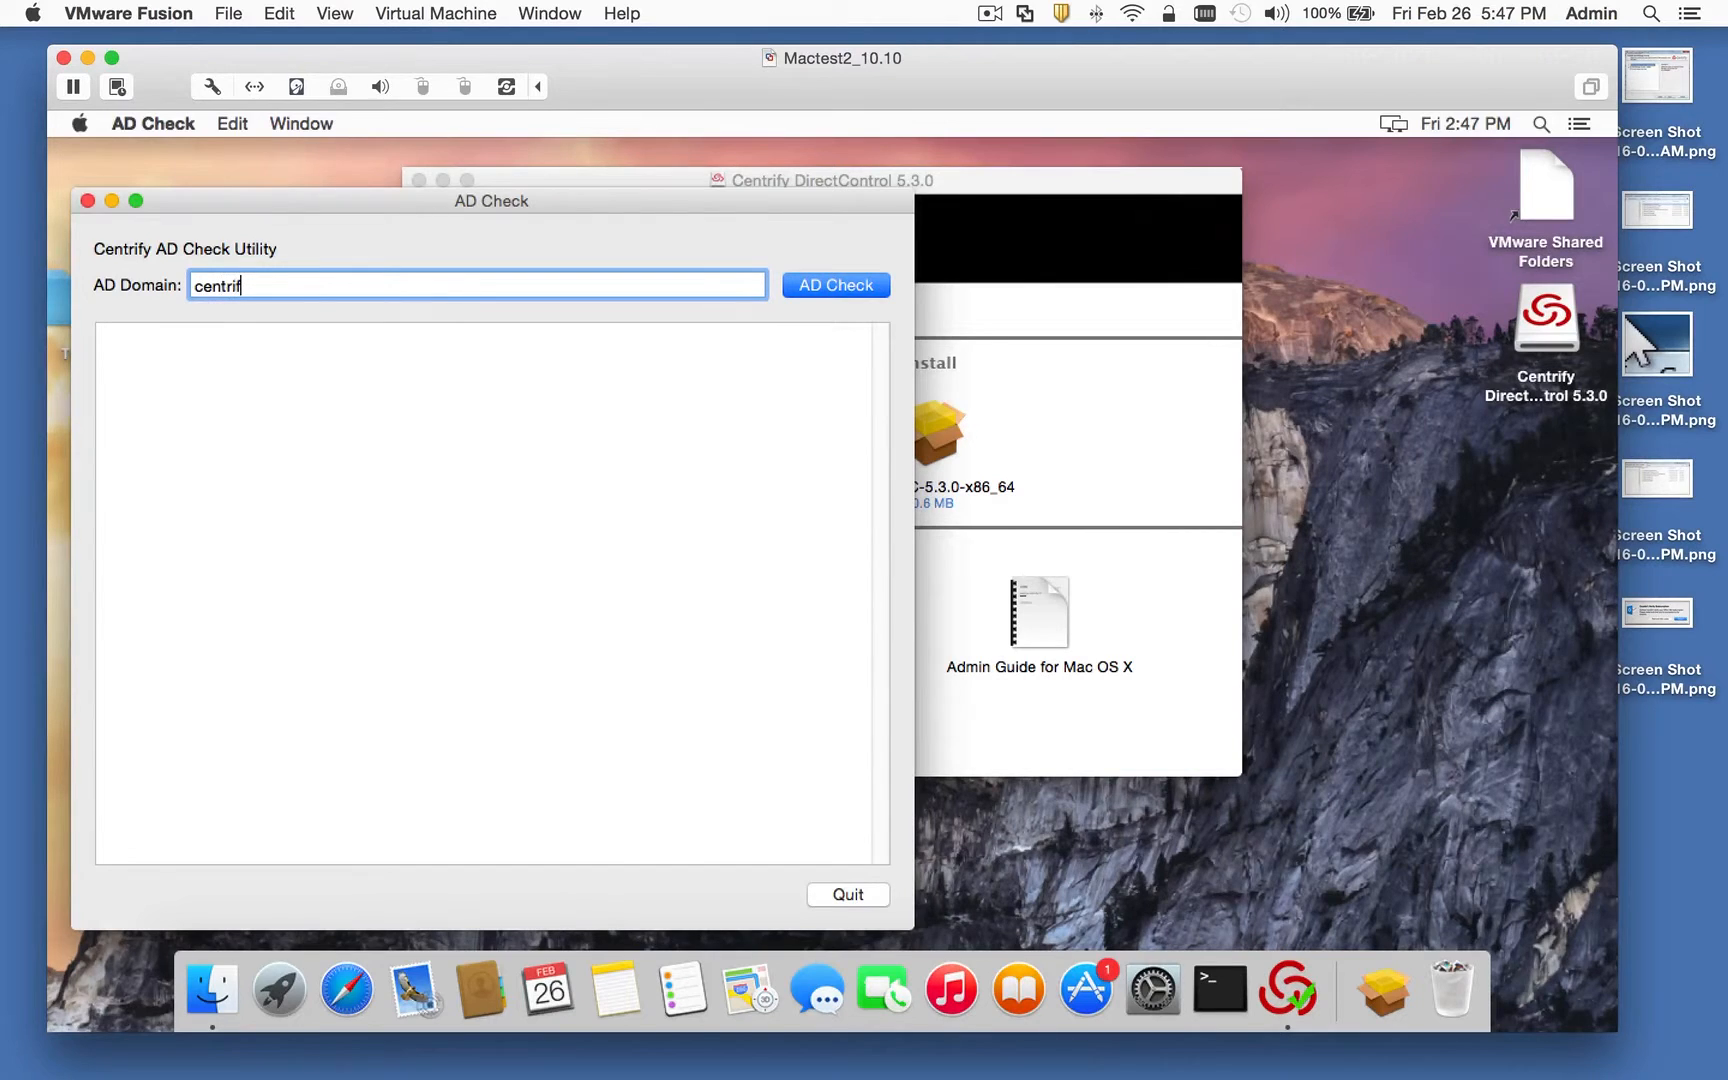
{"action": "type", "text": "y.vms"}
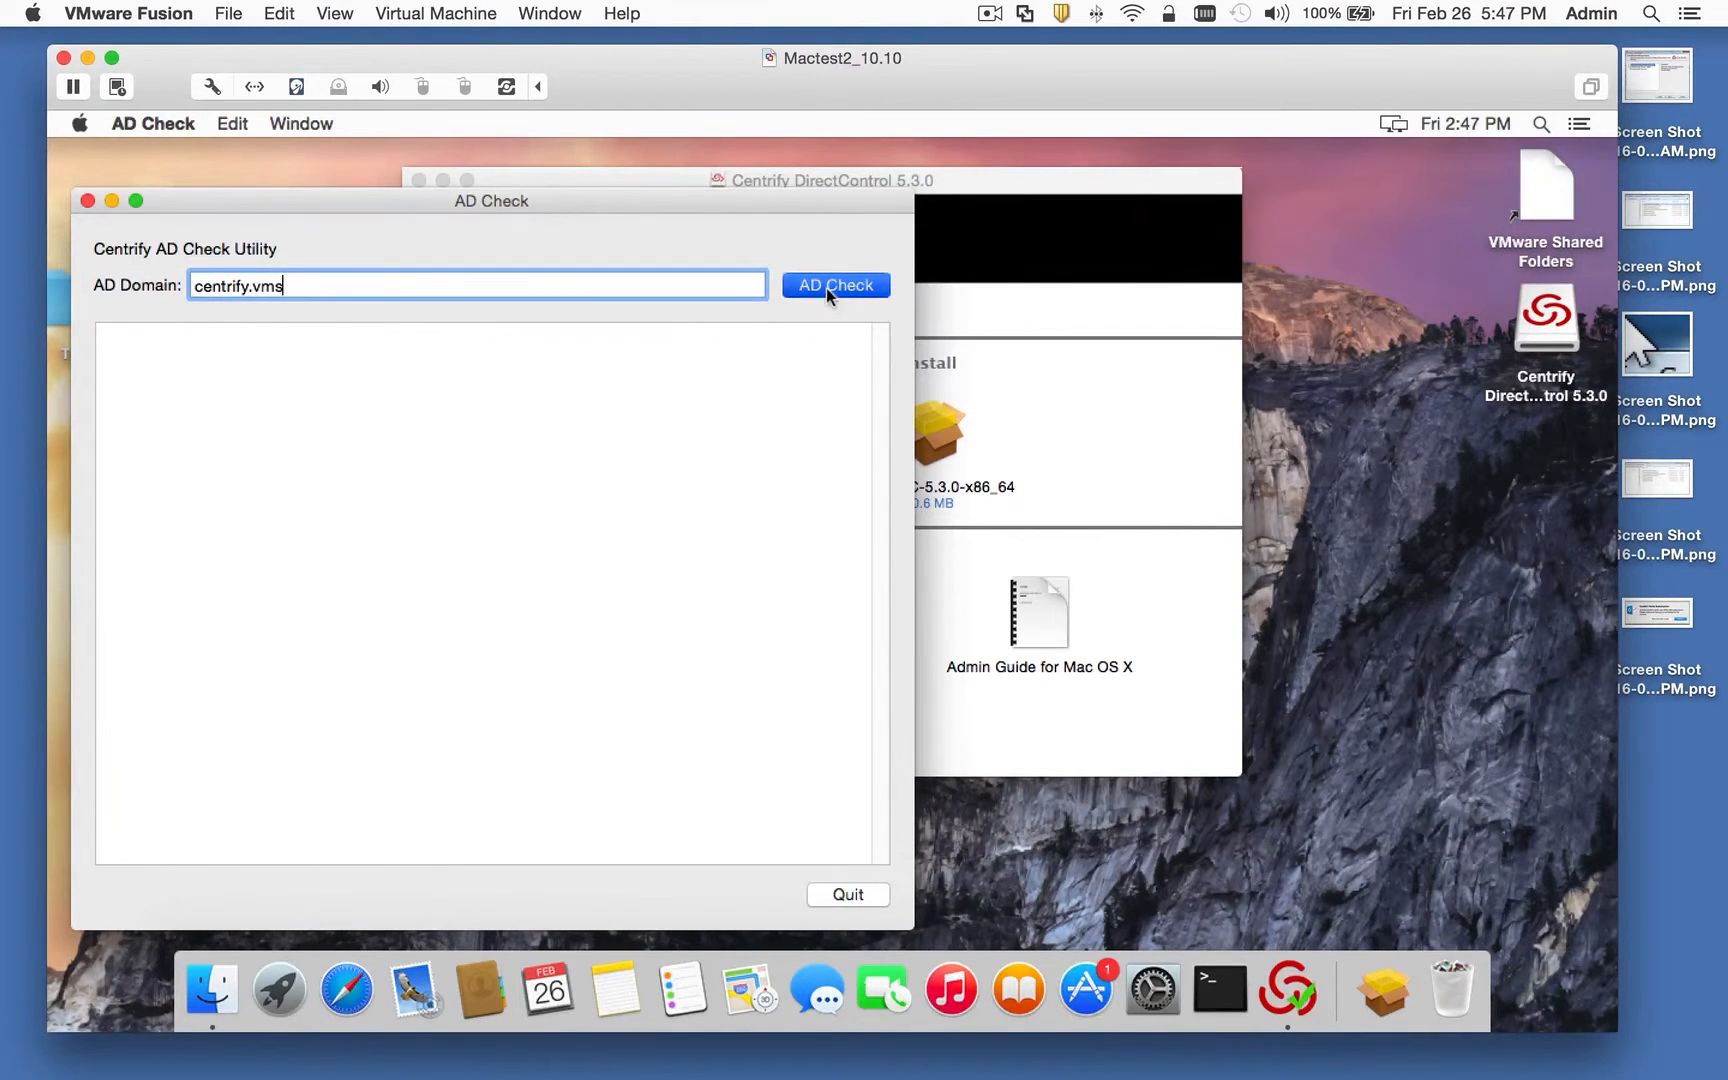
{"action": "left_click", "coordinate": [826, 288]}
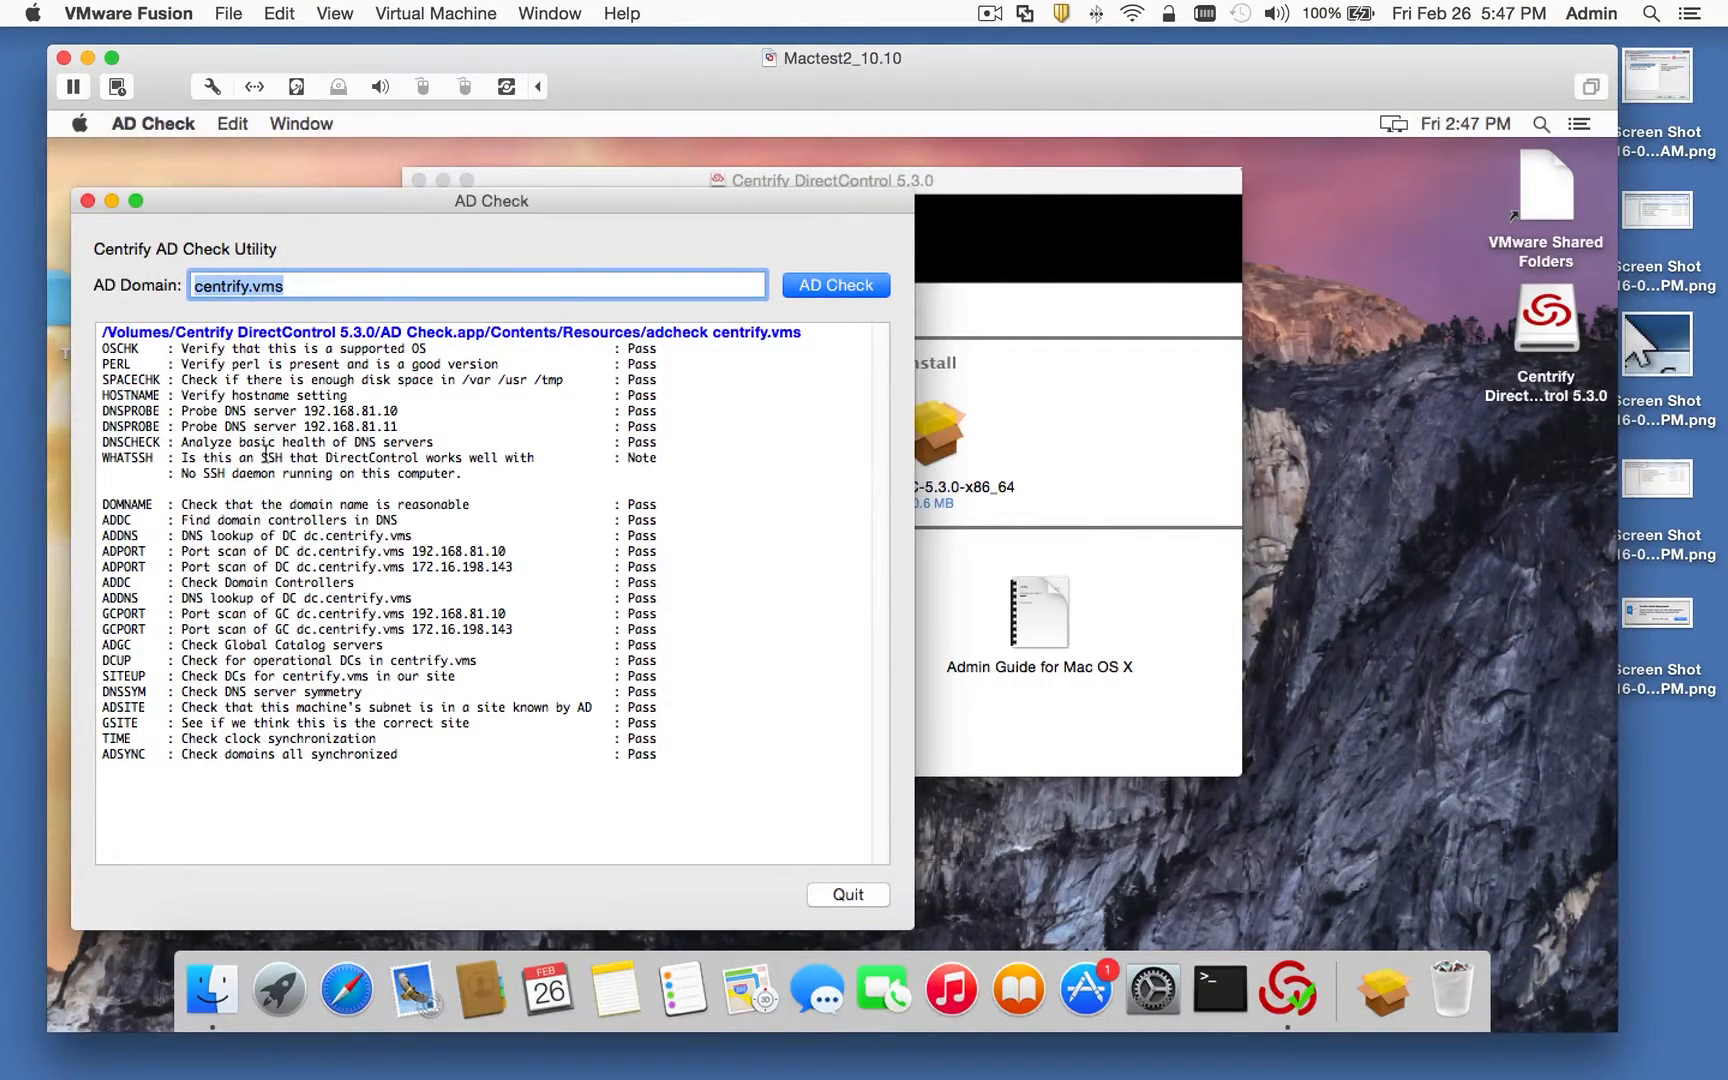
{"action": "double_click", "coordinate": [268, 457]}
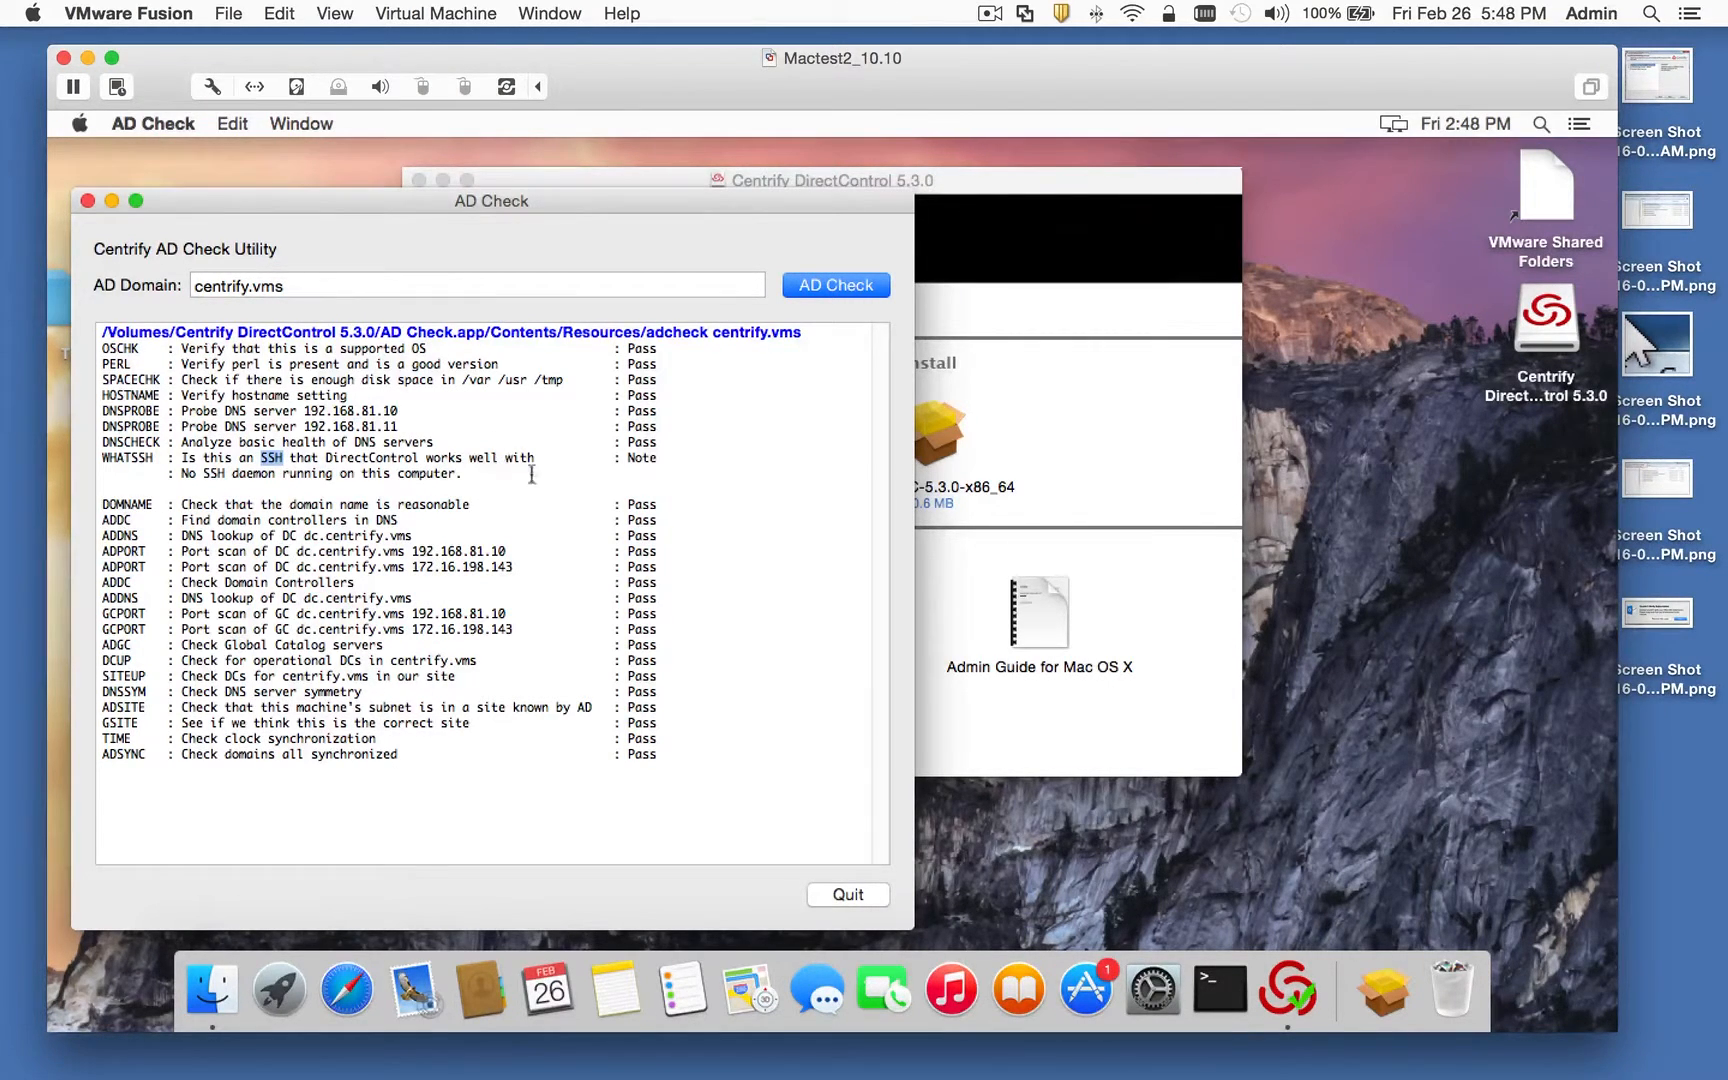
{"action": "left_click", "coordinate": [848, 894]}
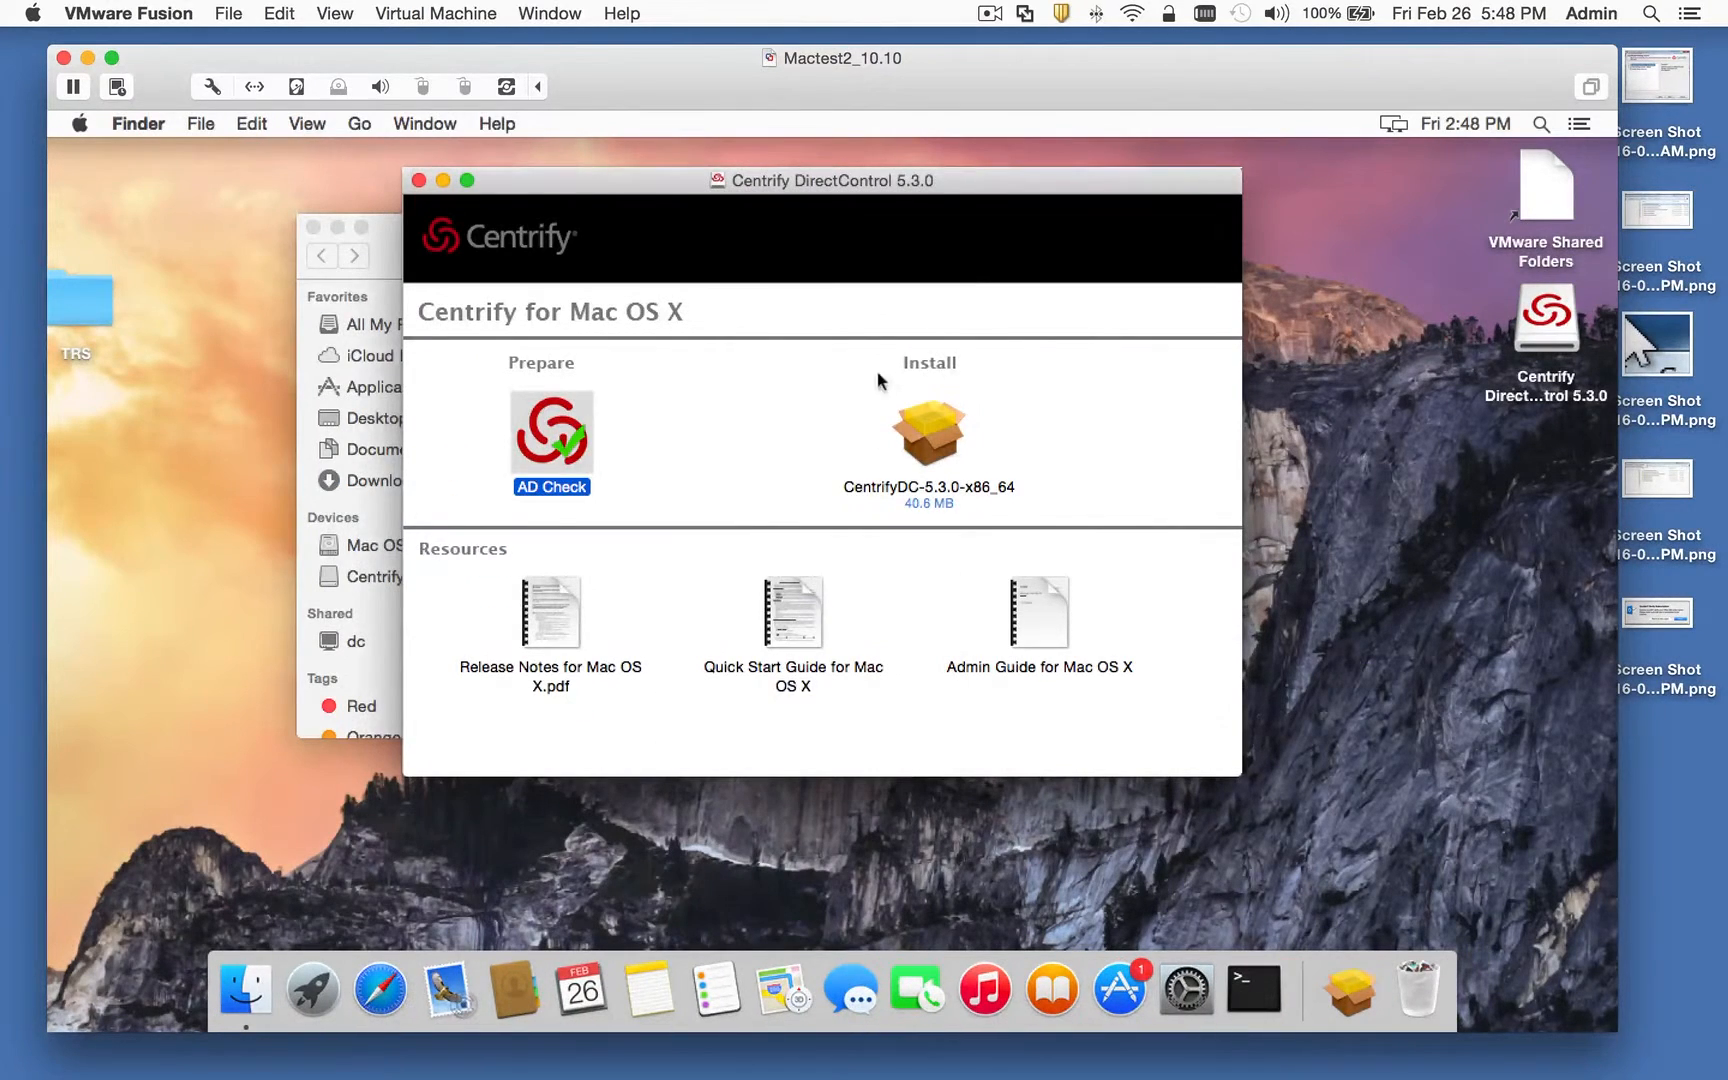
Step: Install the Centrify Agent package, accepting the license and authorizing with the admin password
{"action": "double_click", "coordinate": [933, 424]}
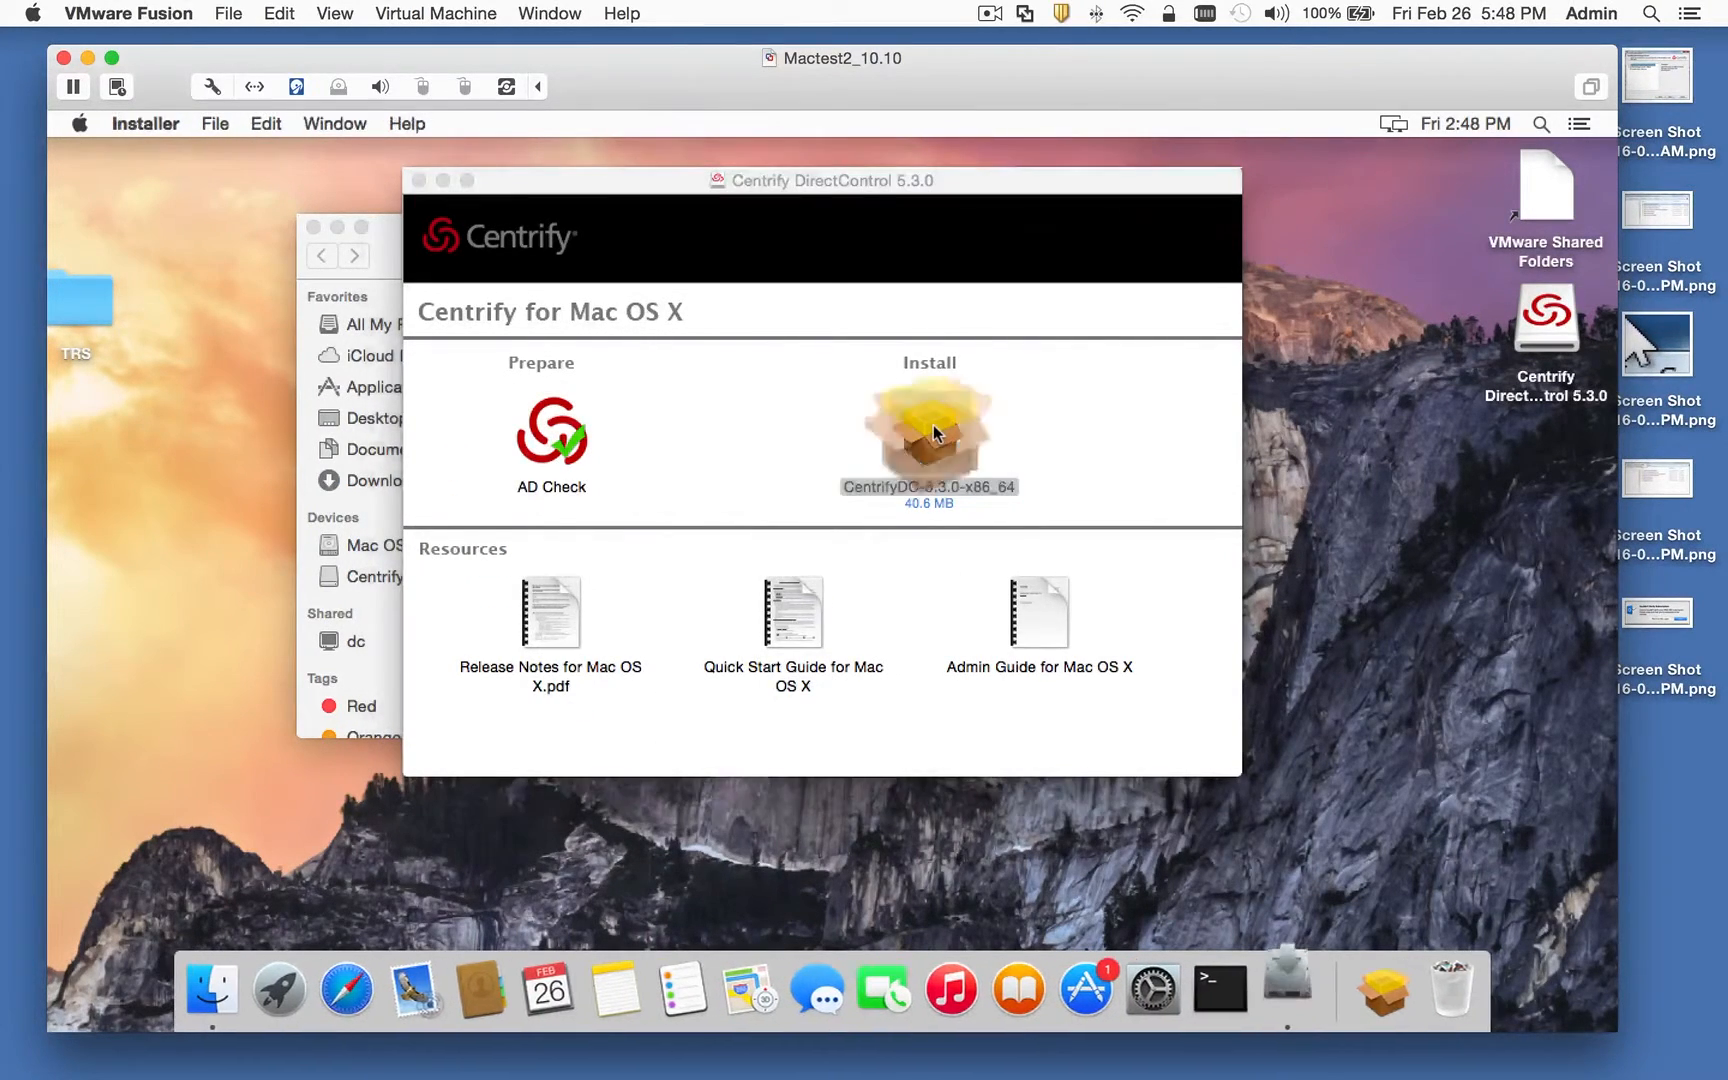
{"action": "left_click", "coordinate": [985, 432]}
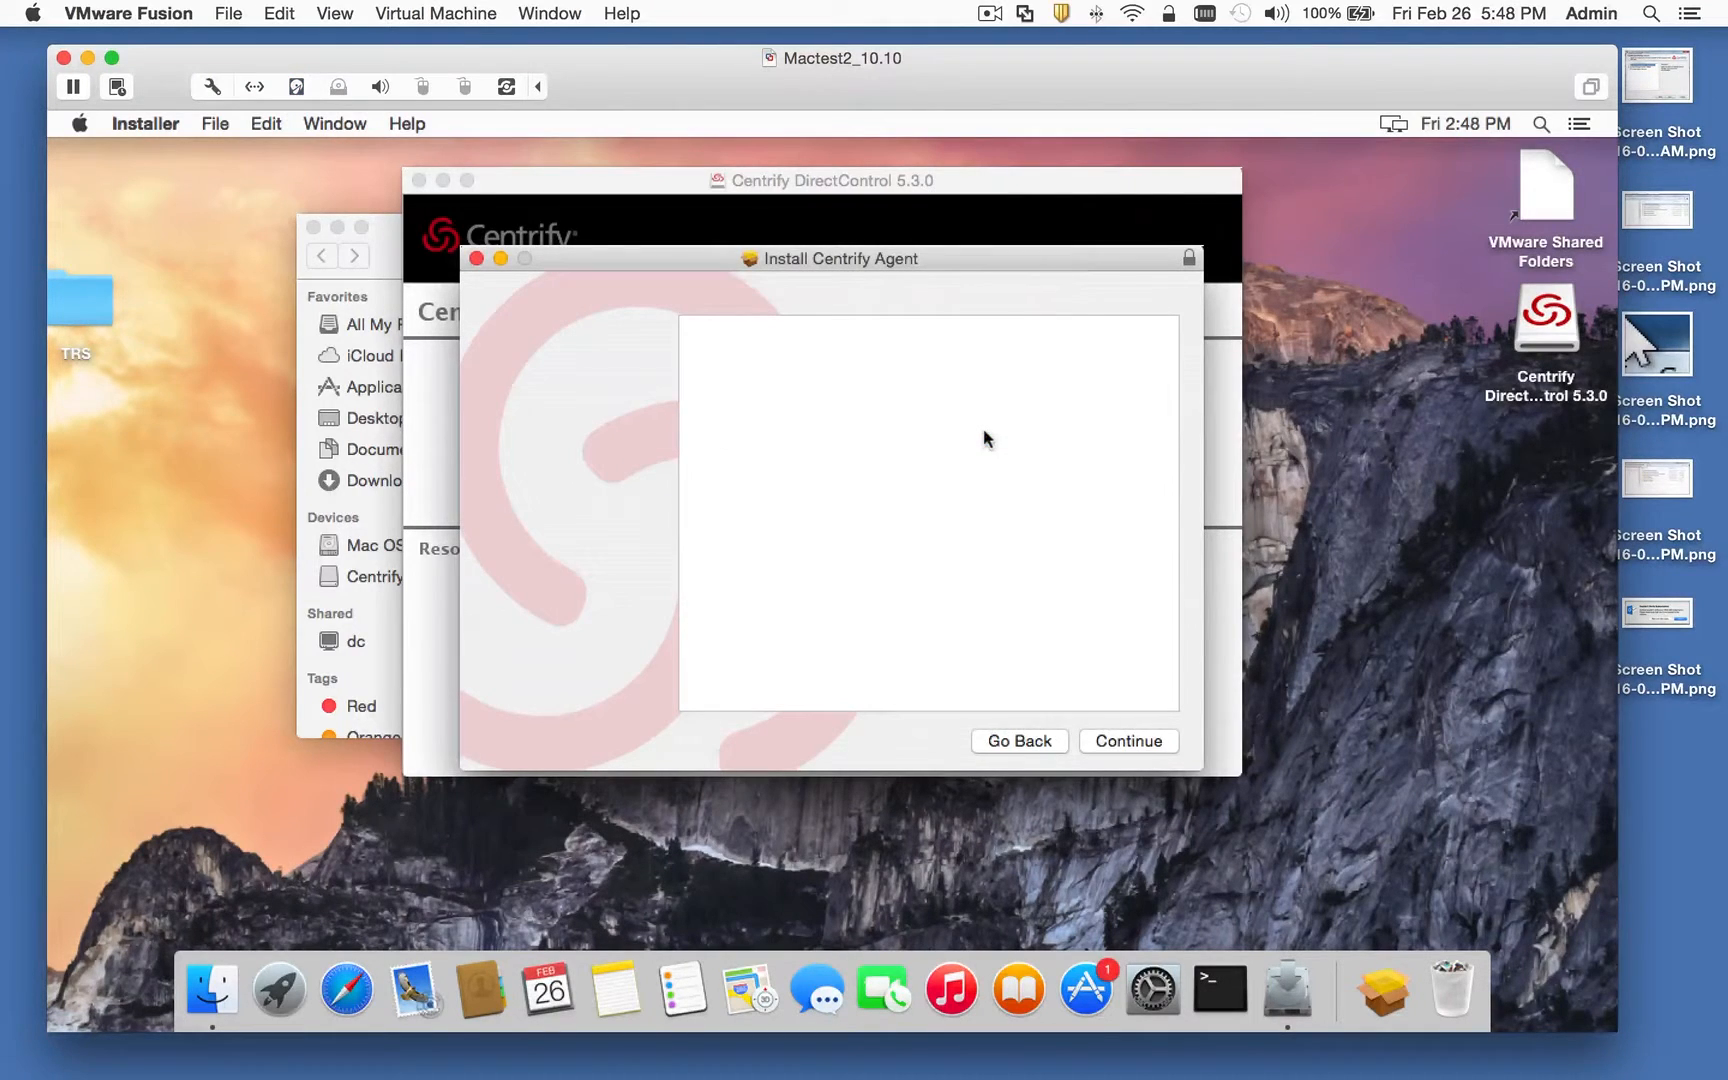
{"action": "left_click", "coordinate": [1113, 741]}
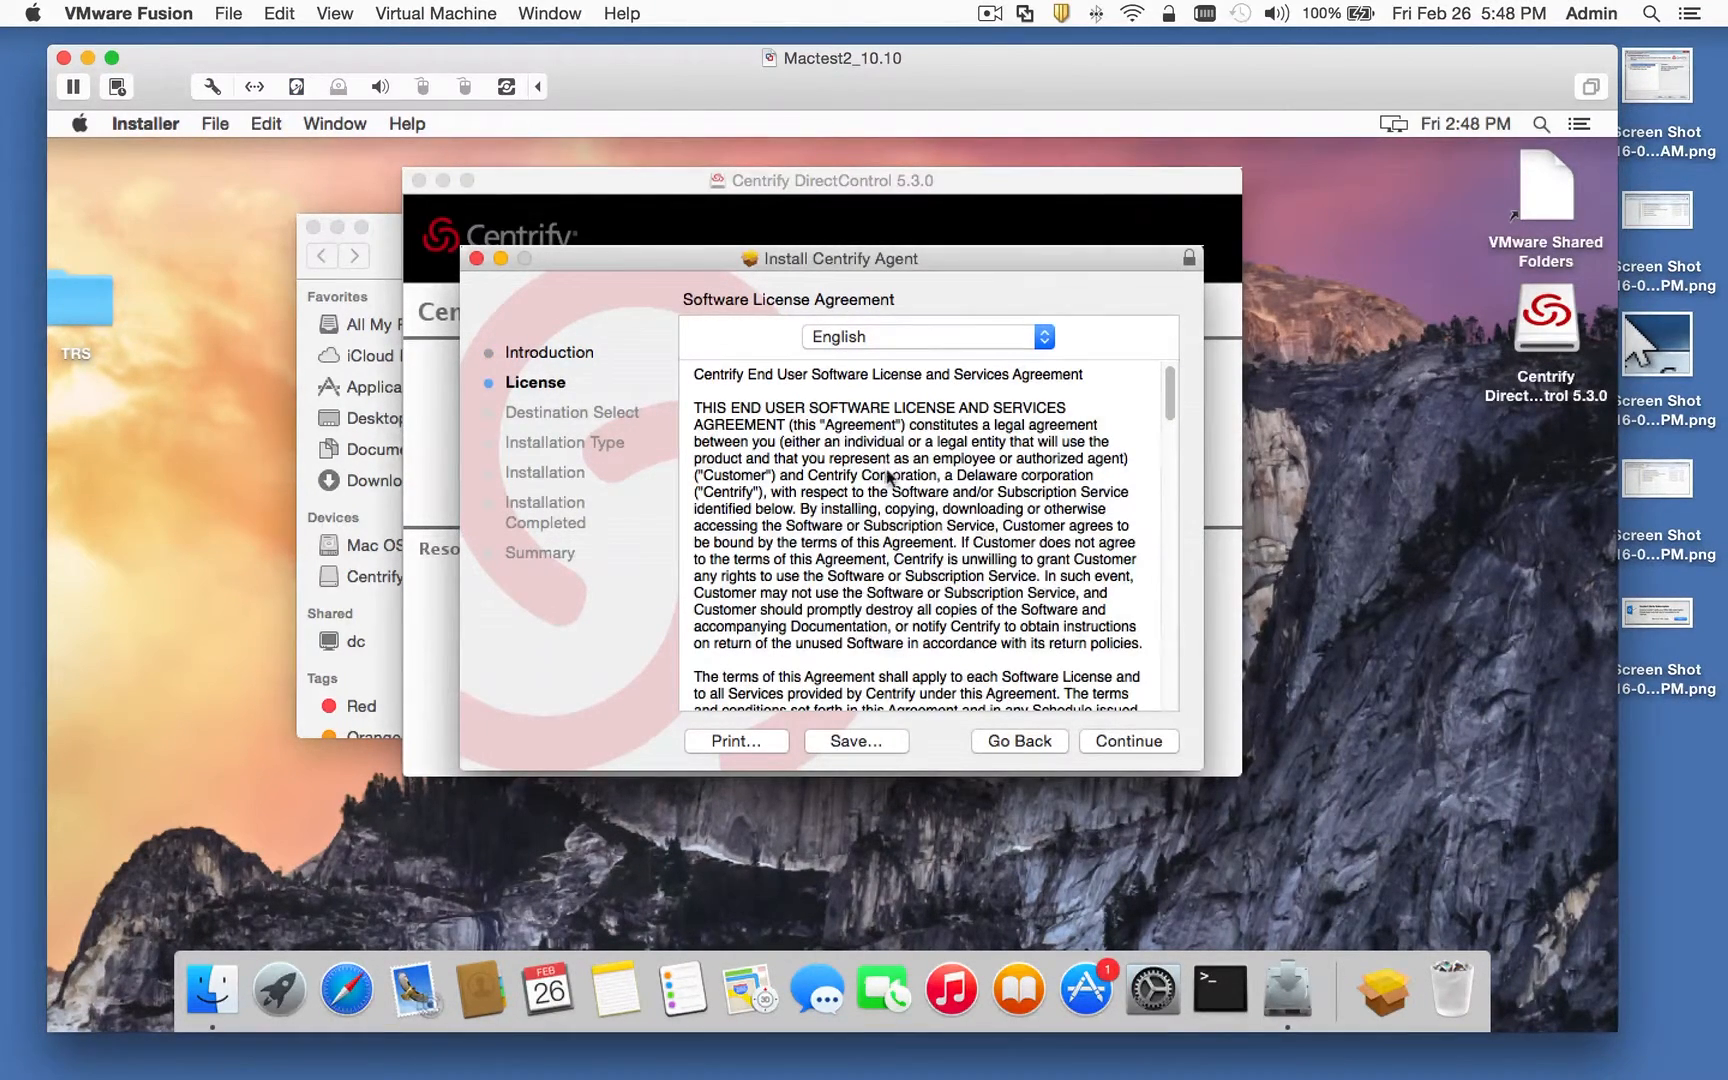
{"action": "key", "text": "Return"}
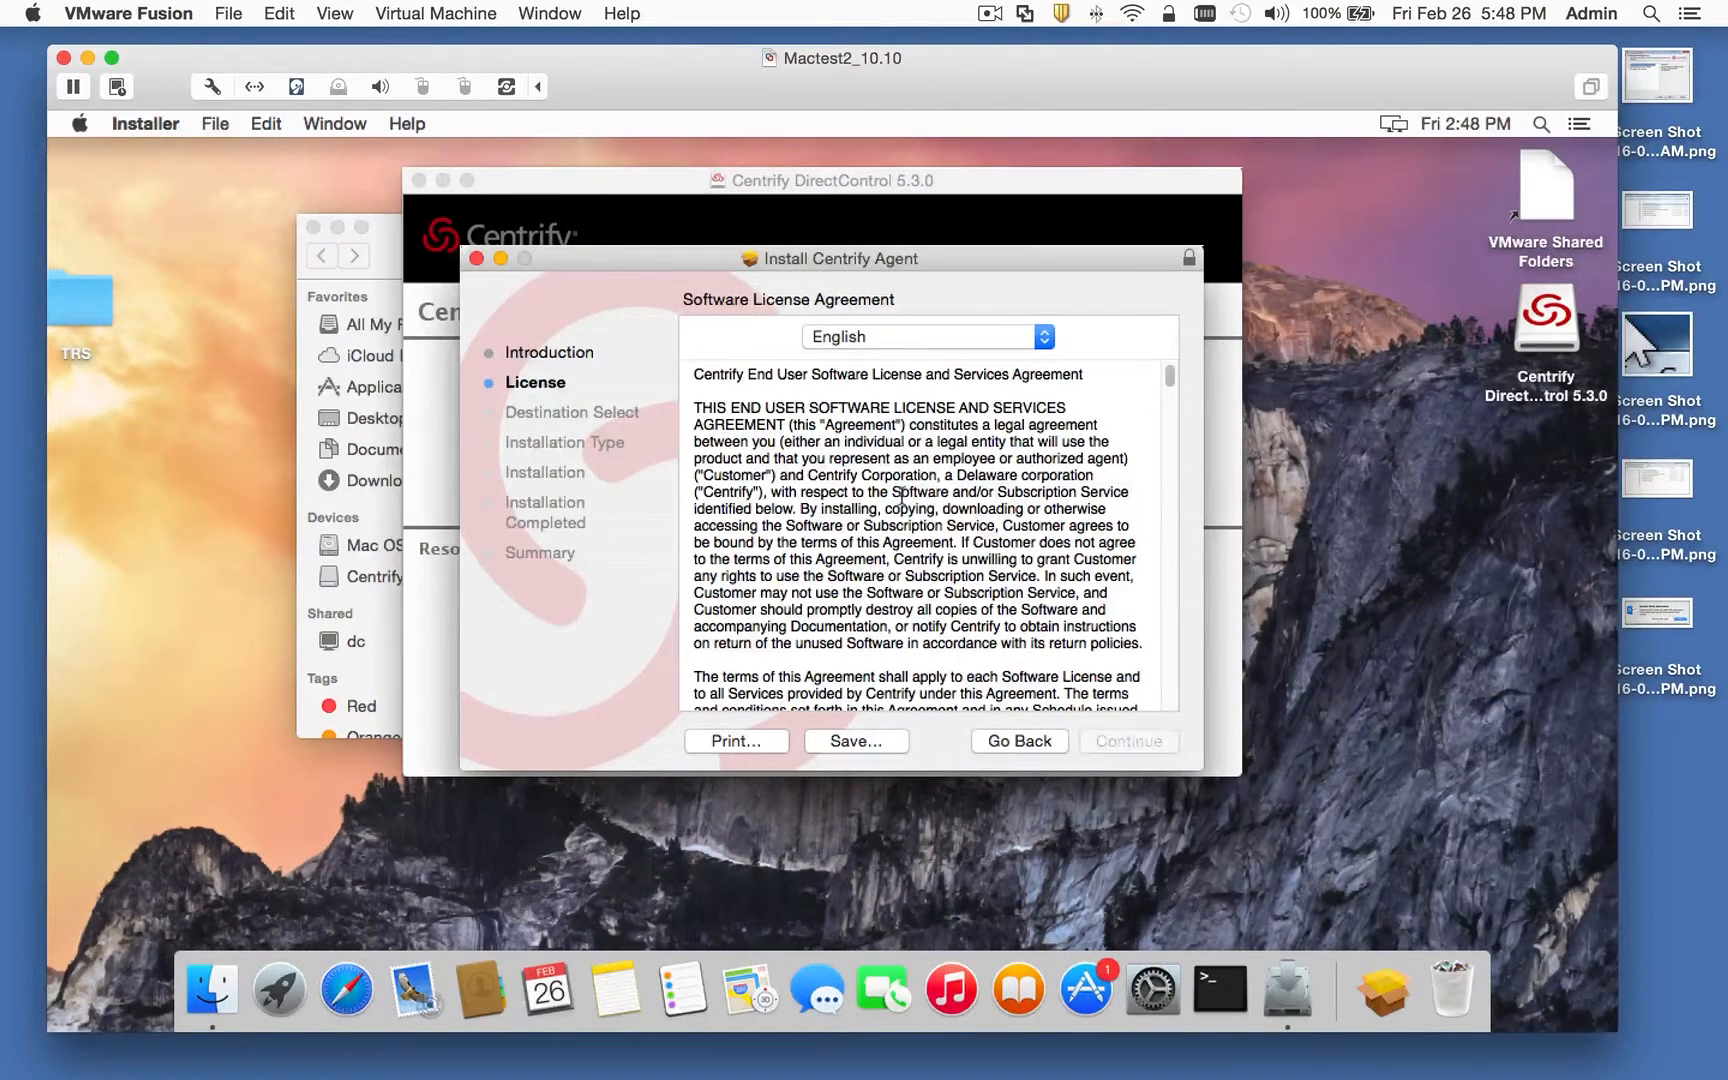
{"action": "left_click", "coordinate": [1070, 452]}
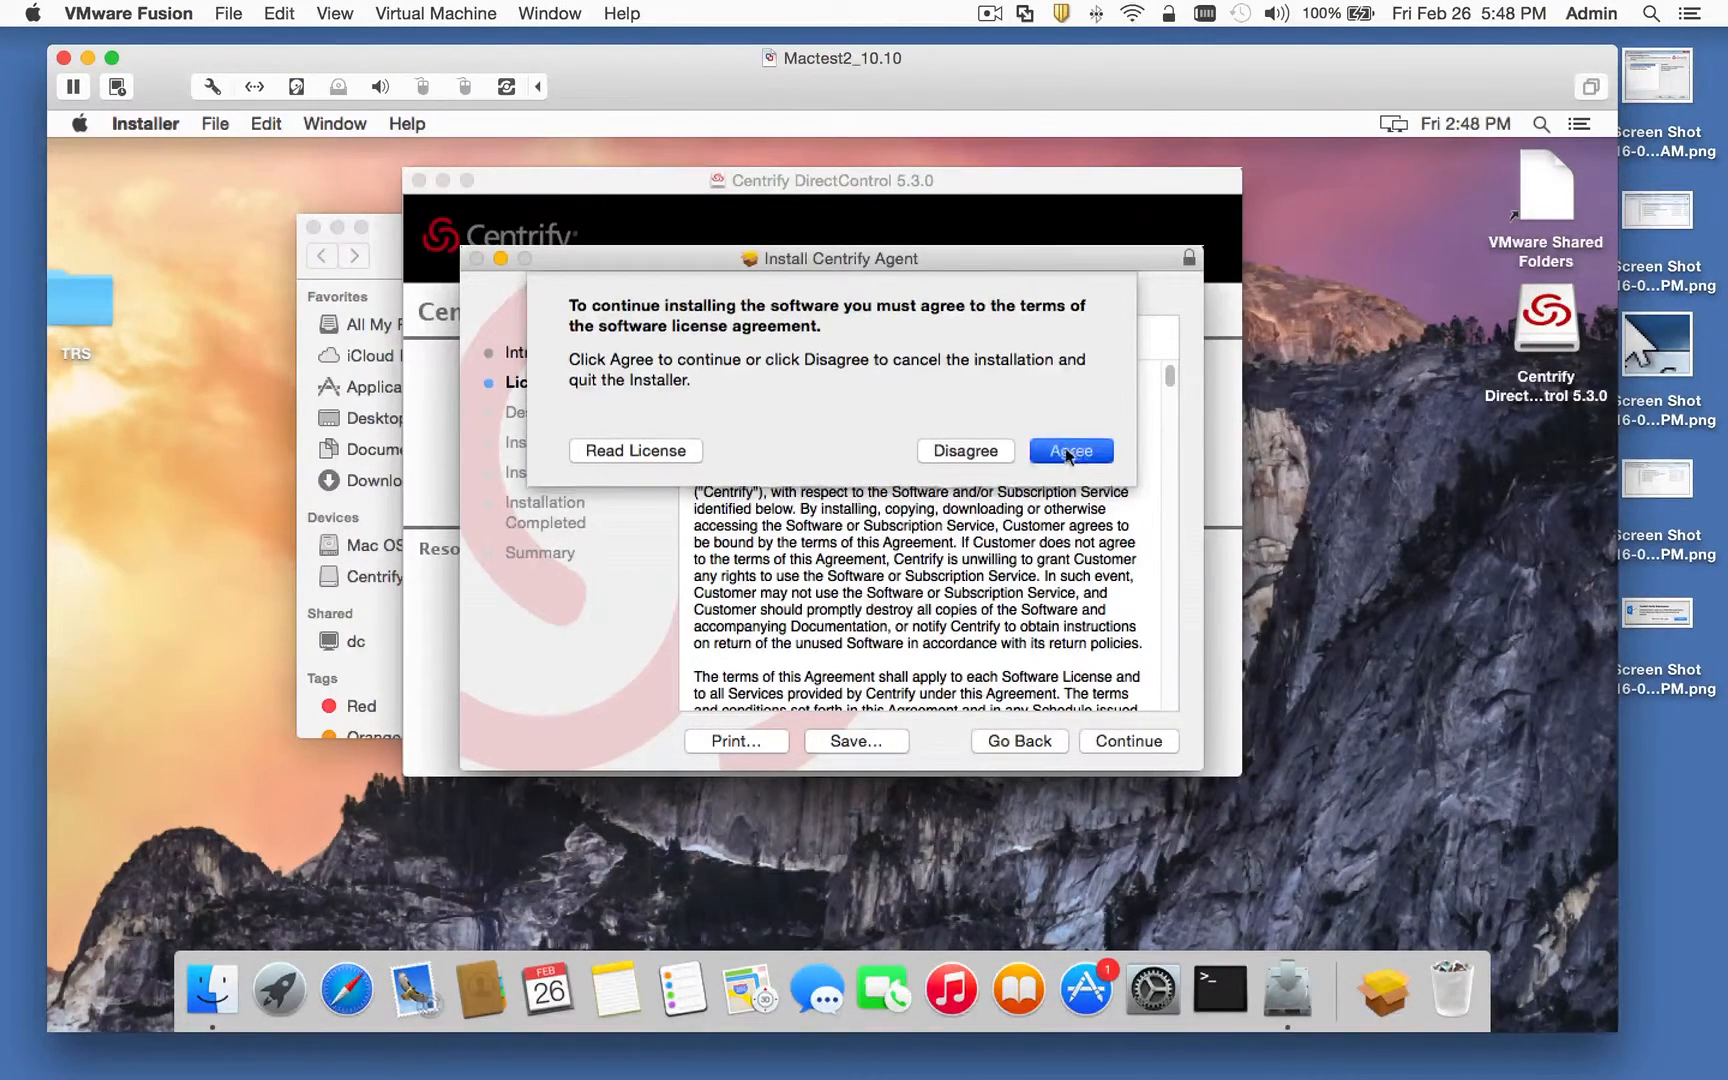
{"action": "left_click", "coordinate": [1127, 741]}
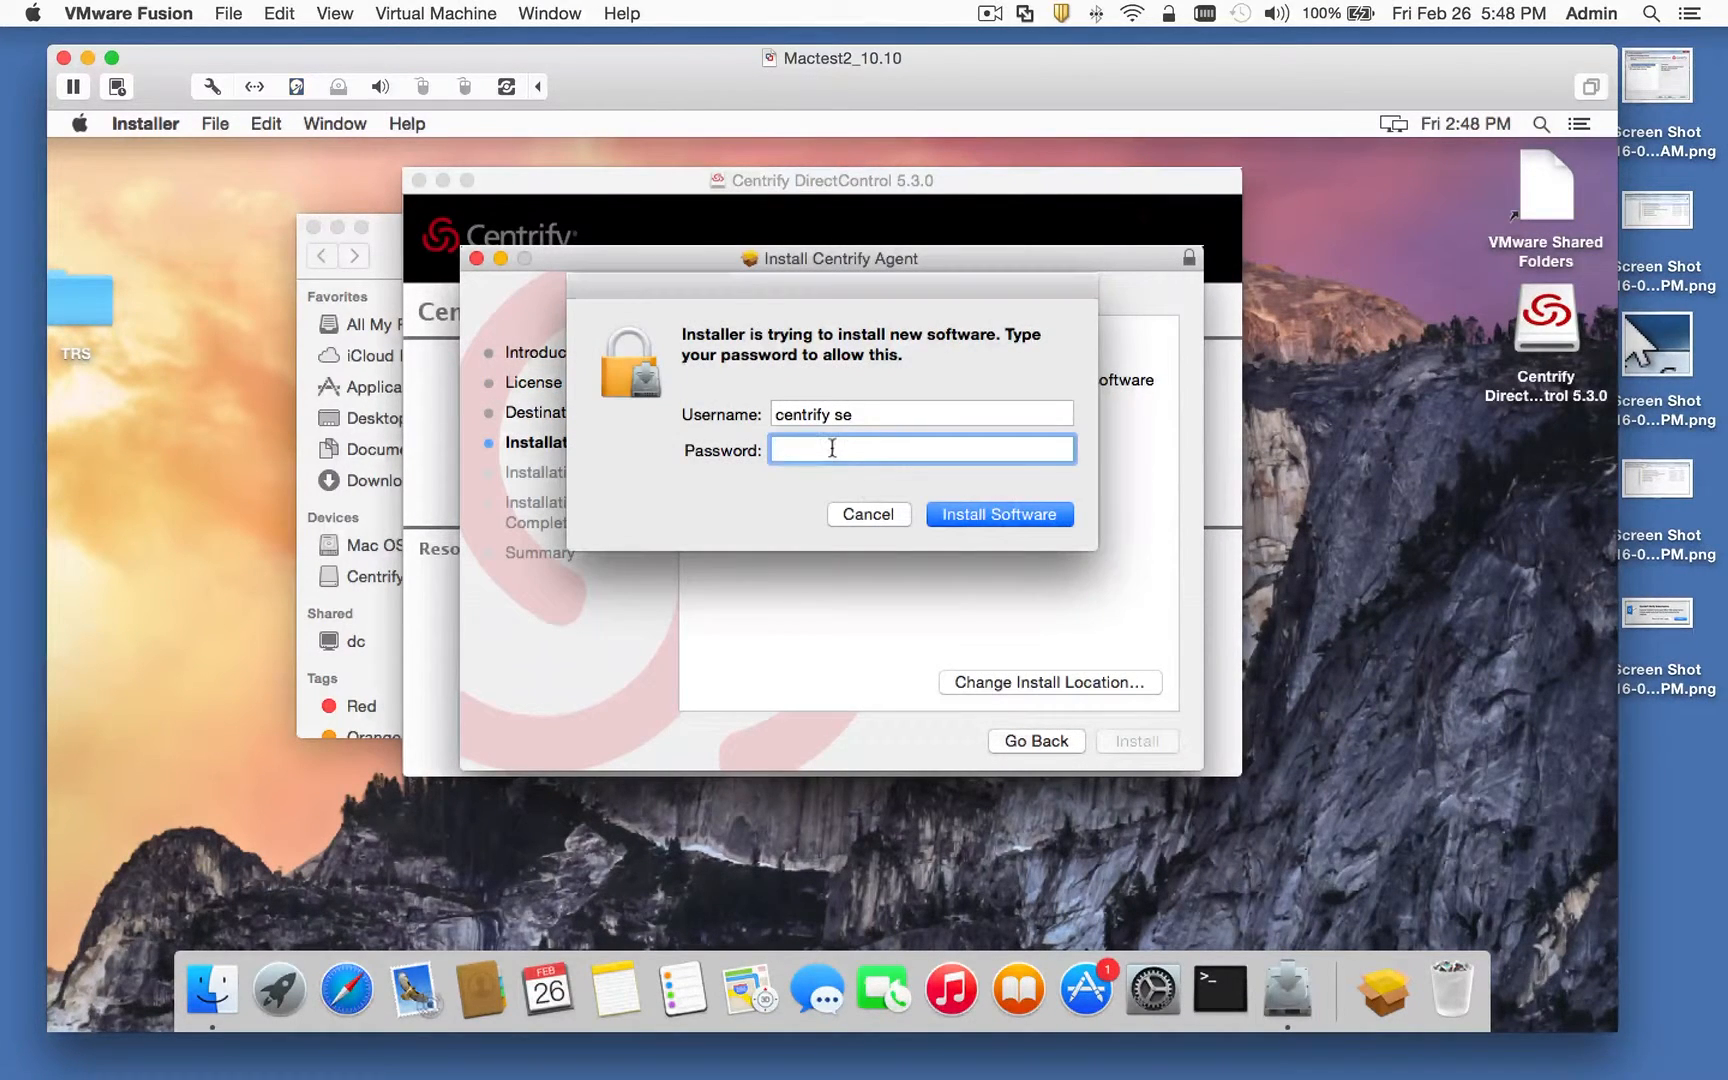
{"action": "type", "text": "********"}
{"action": "key", "text": "Return"}
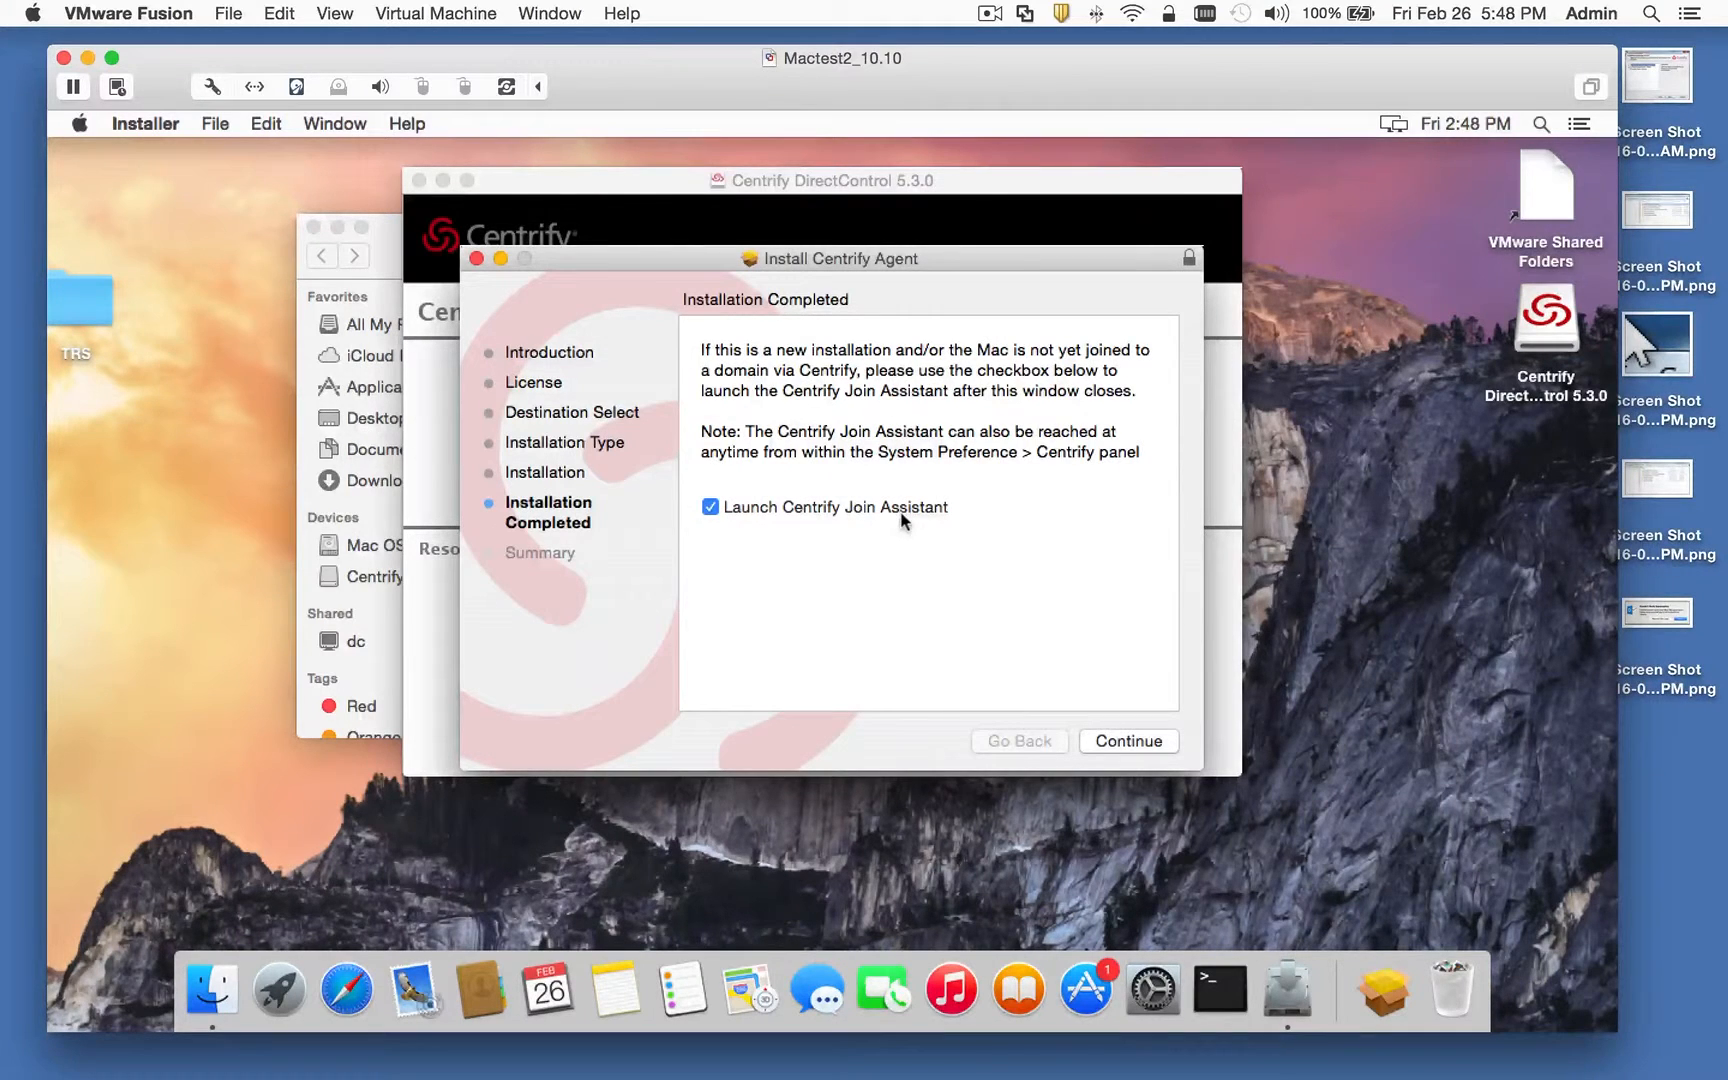
{"action": "left_click", "coordinate": [1115, 742]}
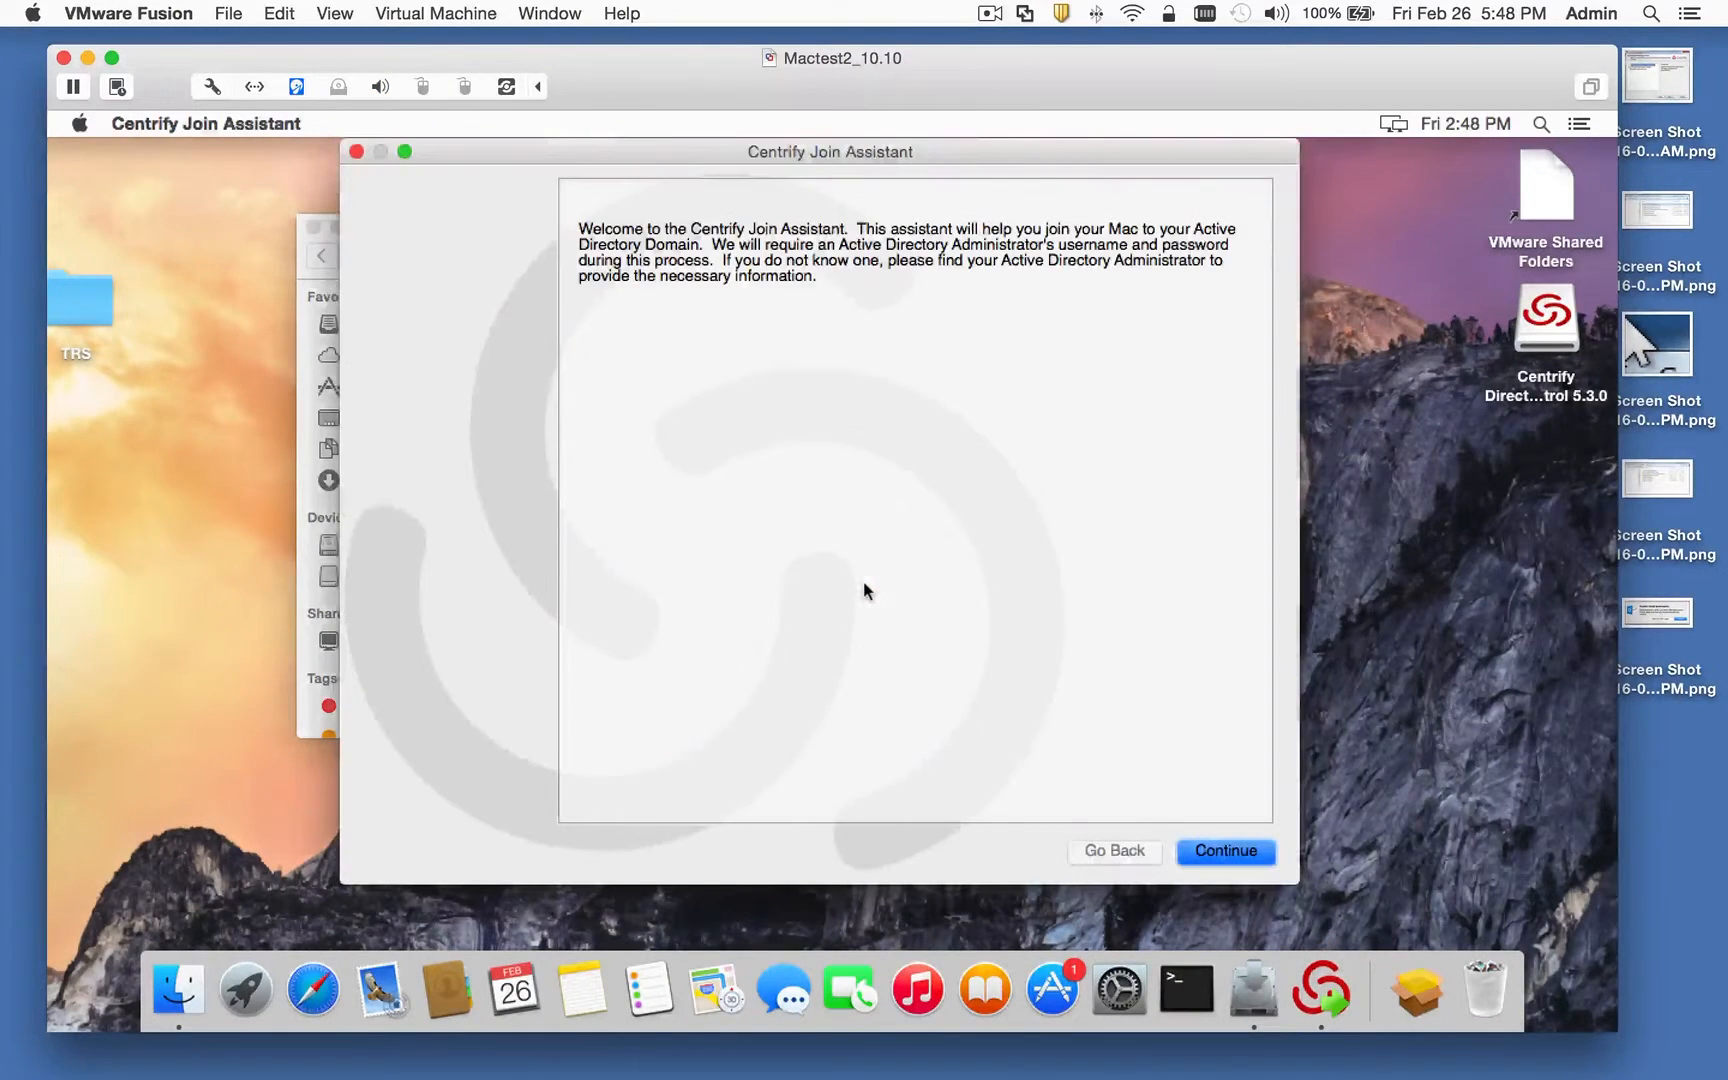
Step: Authorize the Join Assistant with the admin password and enter centrify.vms as the domain
{"action": "left_click", "coordinate": [1200, 851]}
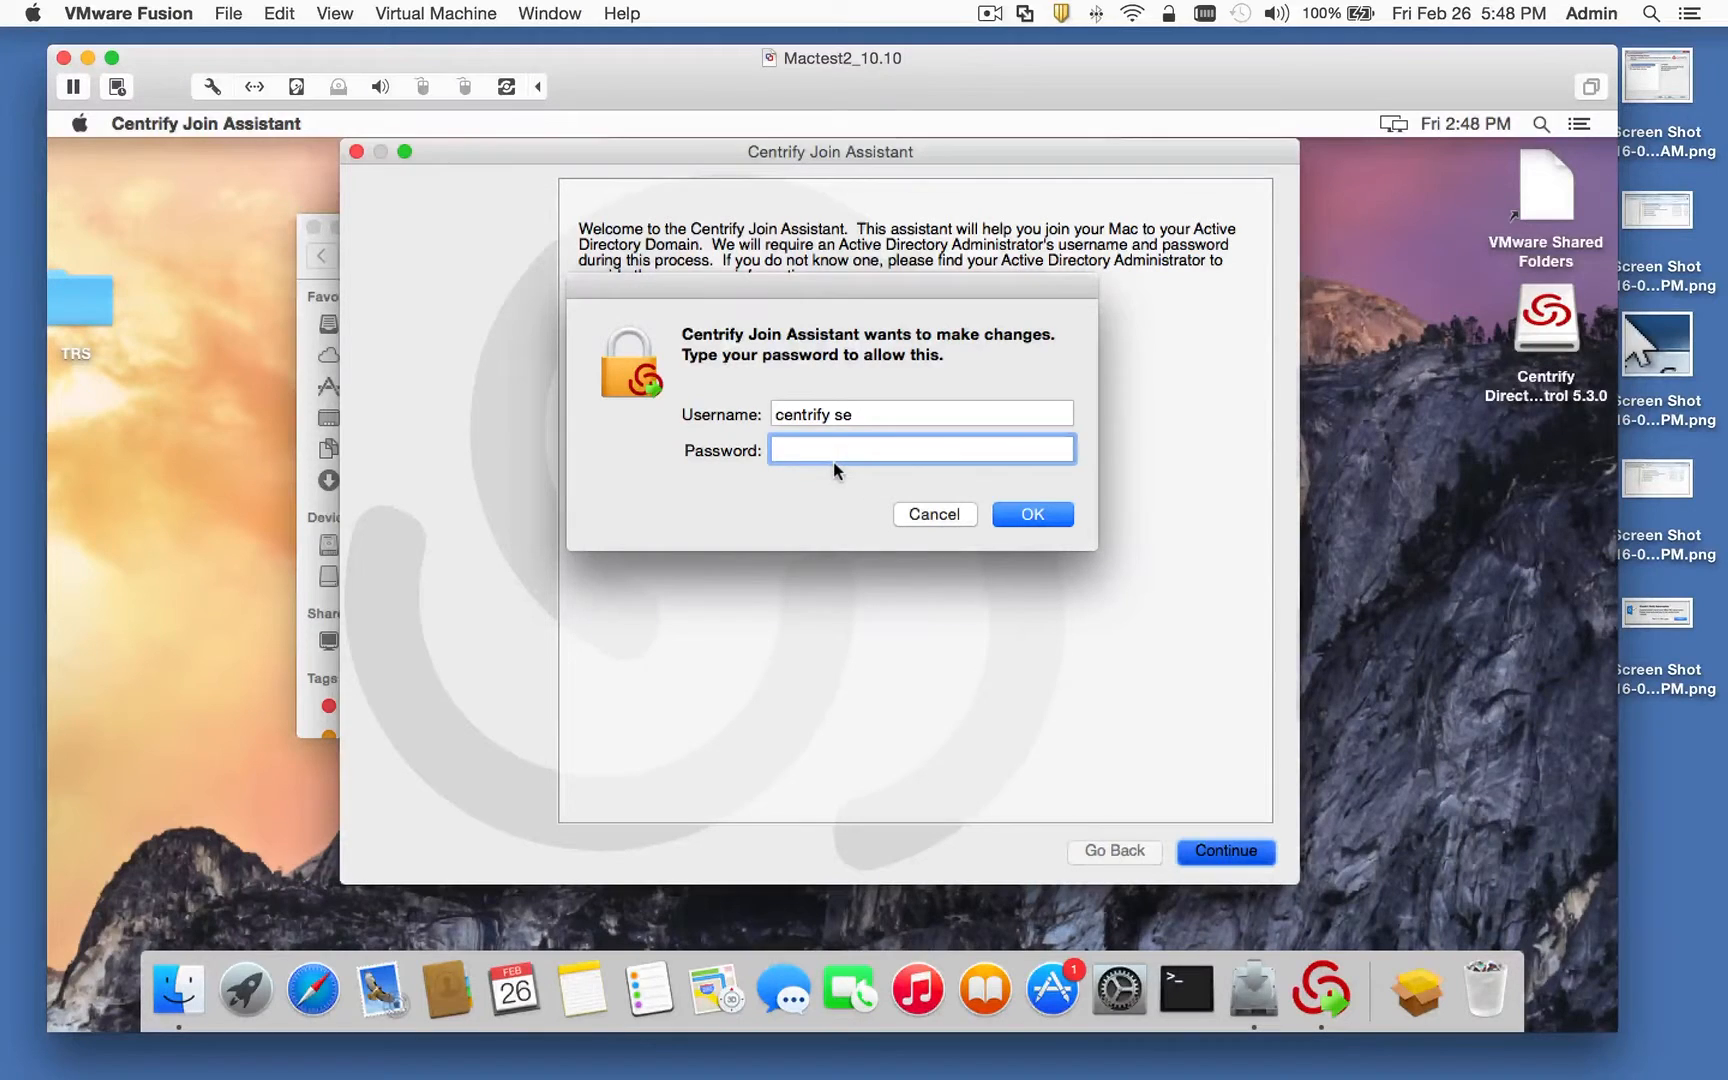
{"action": "type", "text": "********"}
{"action": "key", "text": "Return"}
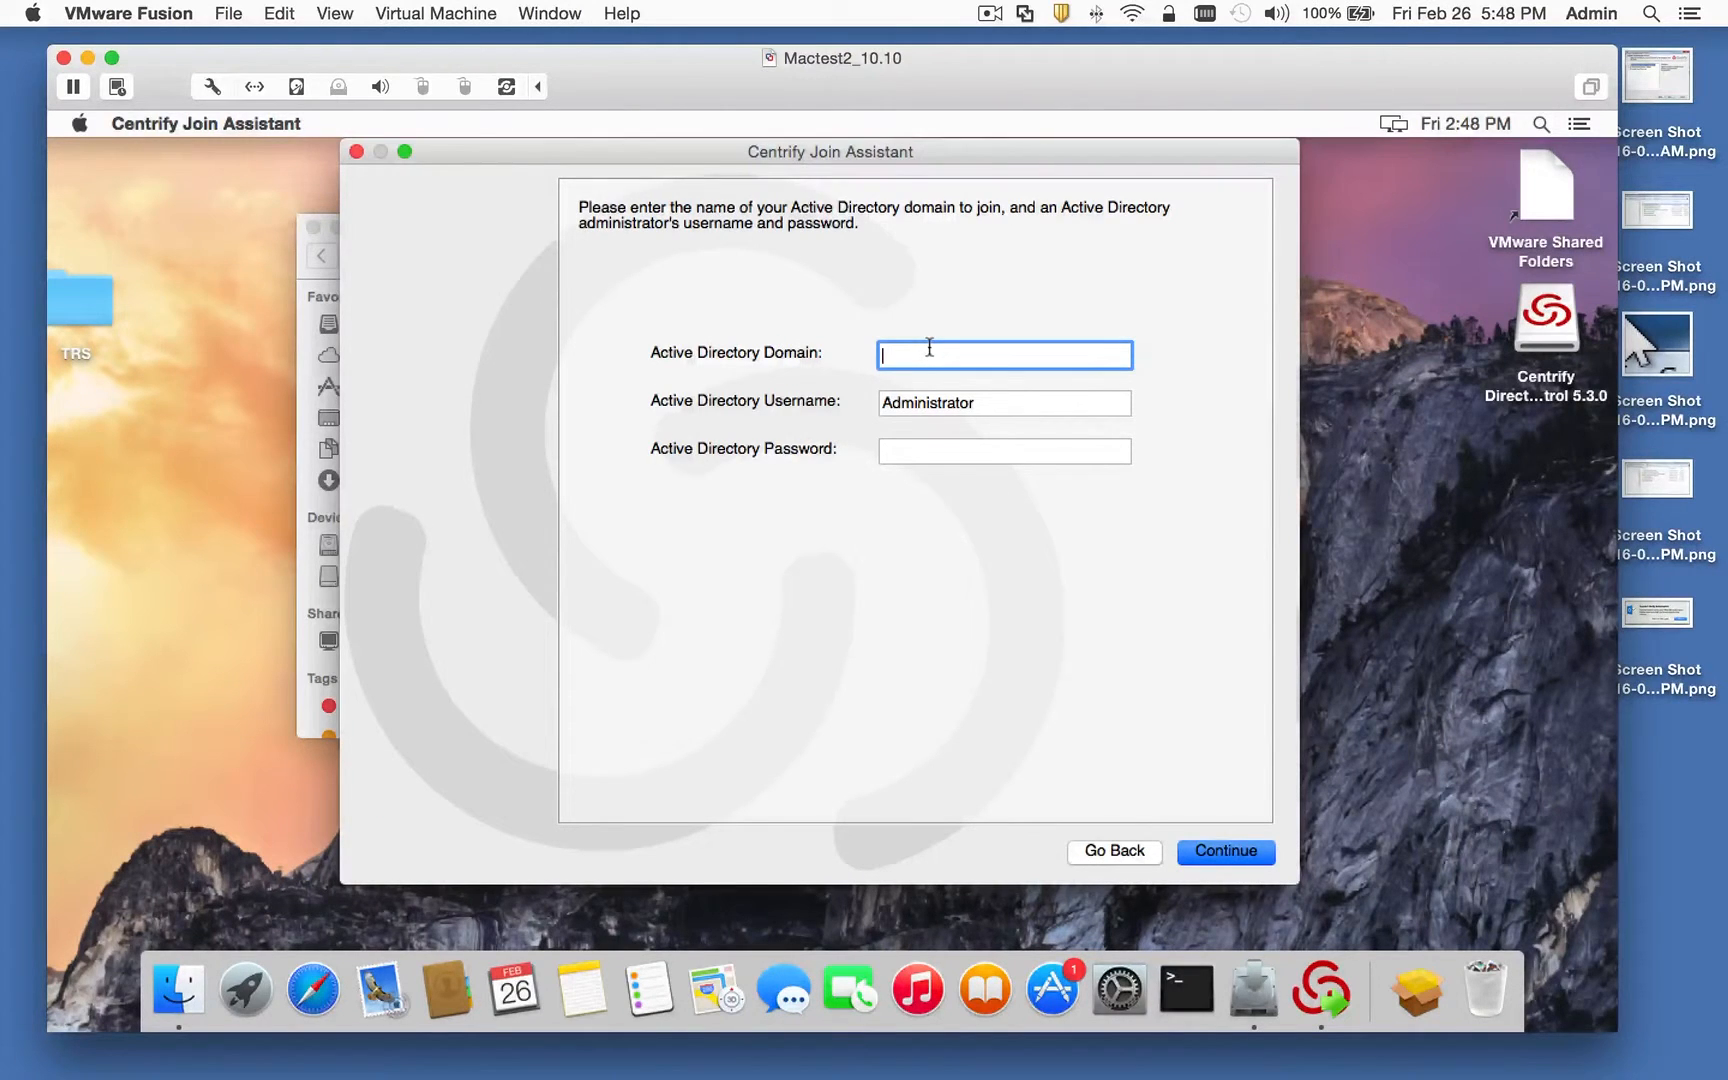
{"action": "type", "text": "centirfy"}
{"action": "type", "text": "rify.vms"}
Step: Replace the default Administrator username with the AD admin username and enter its password
{"action": "left_click", "coordinate": [909, 399]}
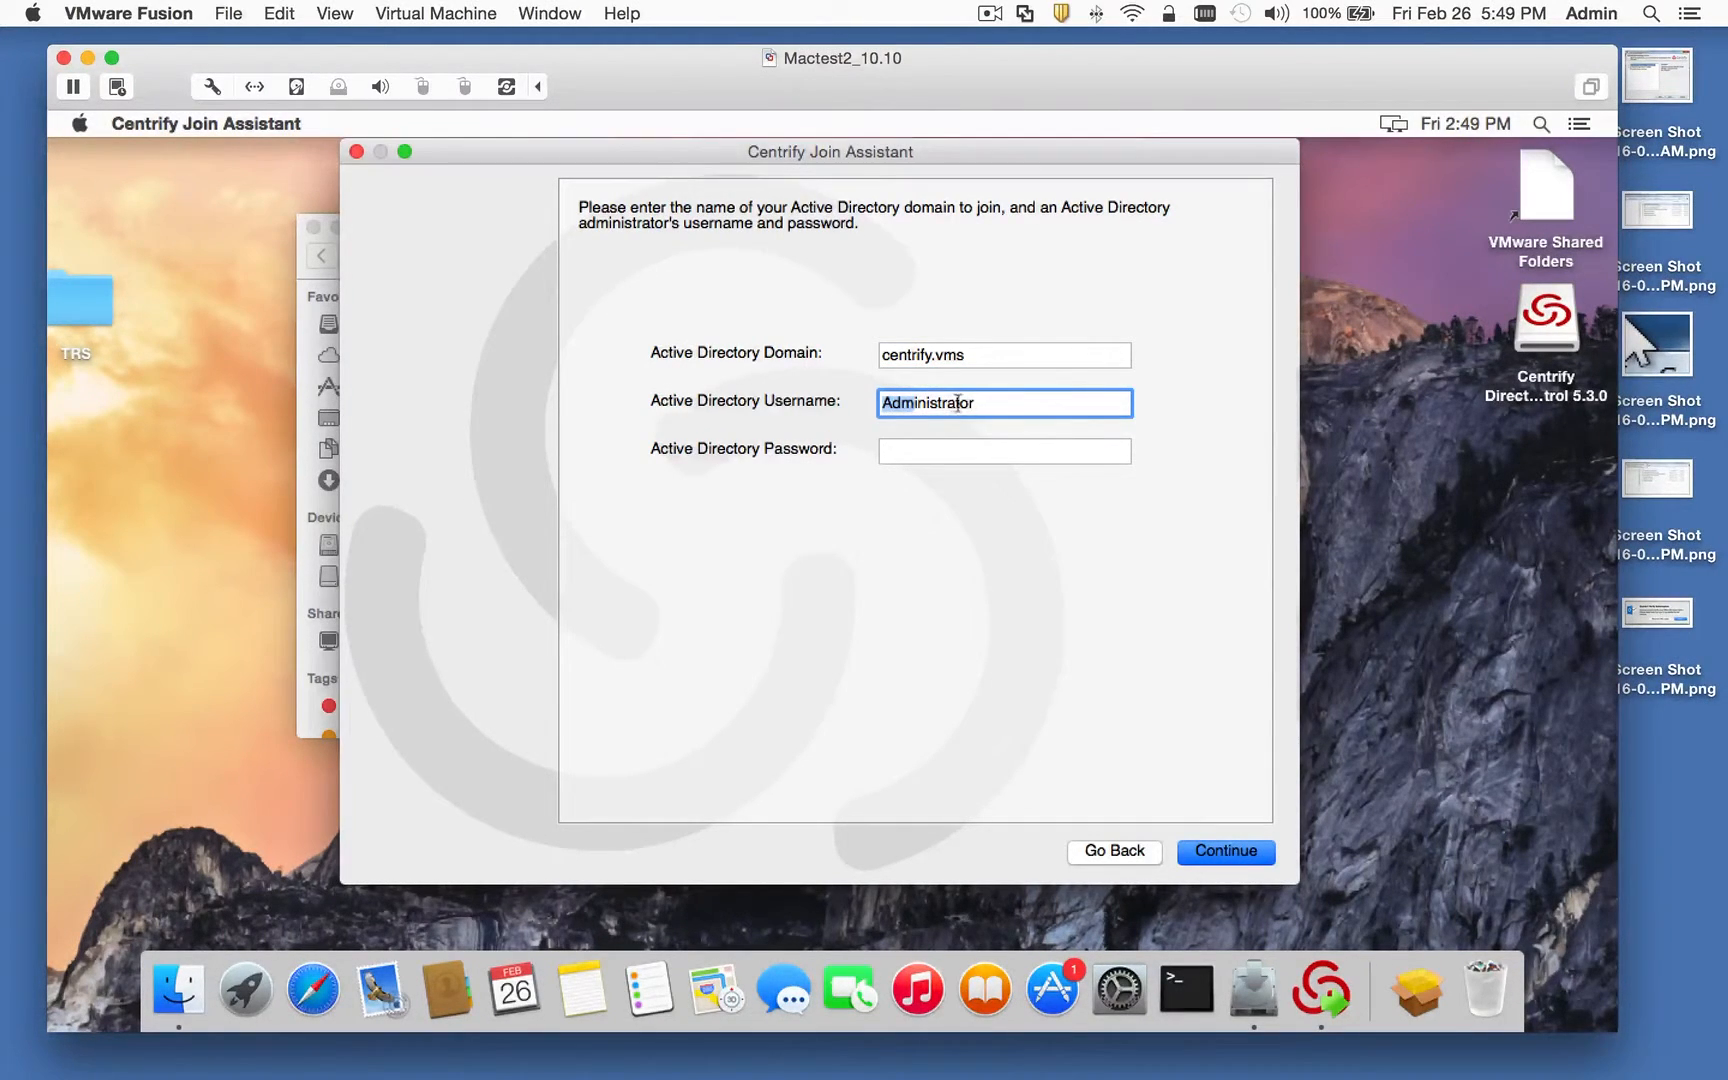
{"action": "left_click_drag", "start_coordinate": [881, 402], "coordinate": [999, 404]}
{"action": "left_click", "coordinate": [999, 404]}
{"action": "key", "text": "super+a"}
{"action": "key", "text": "Tab"}
{"action": "type", "text": "••••••"}
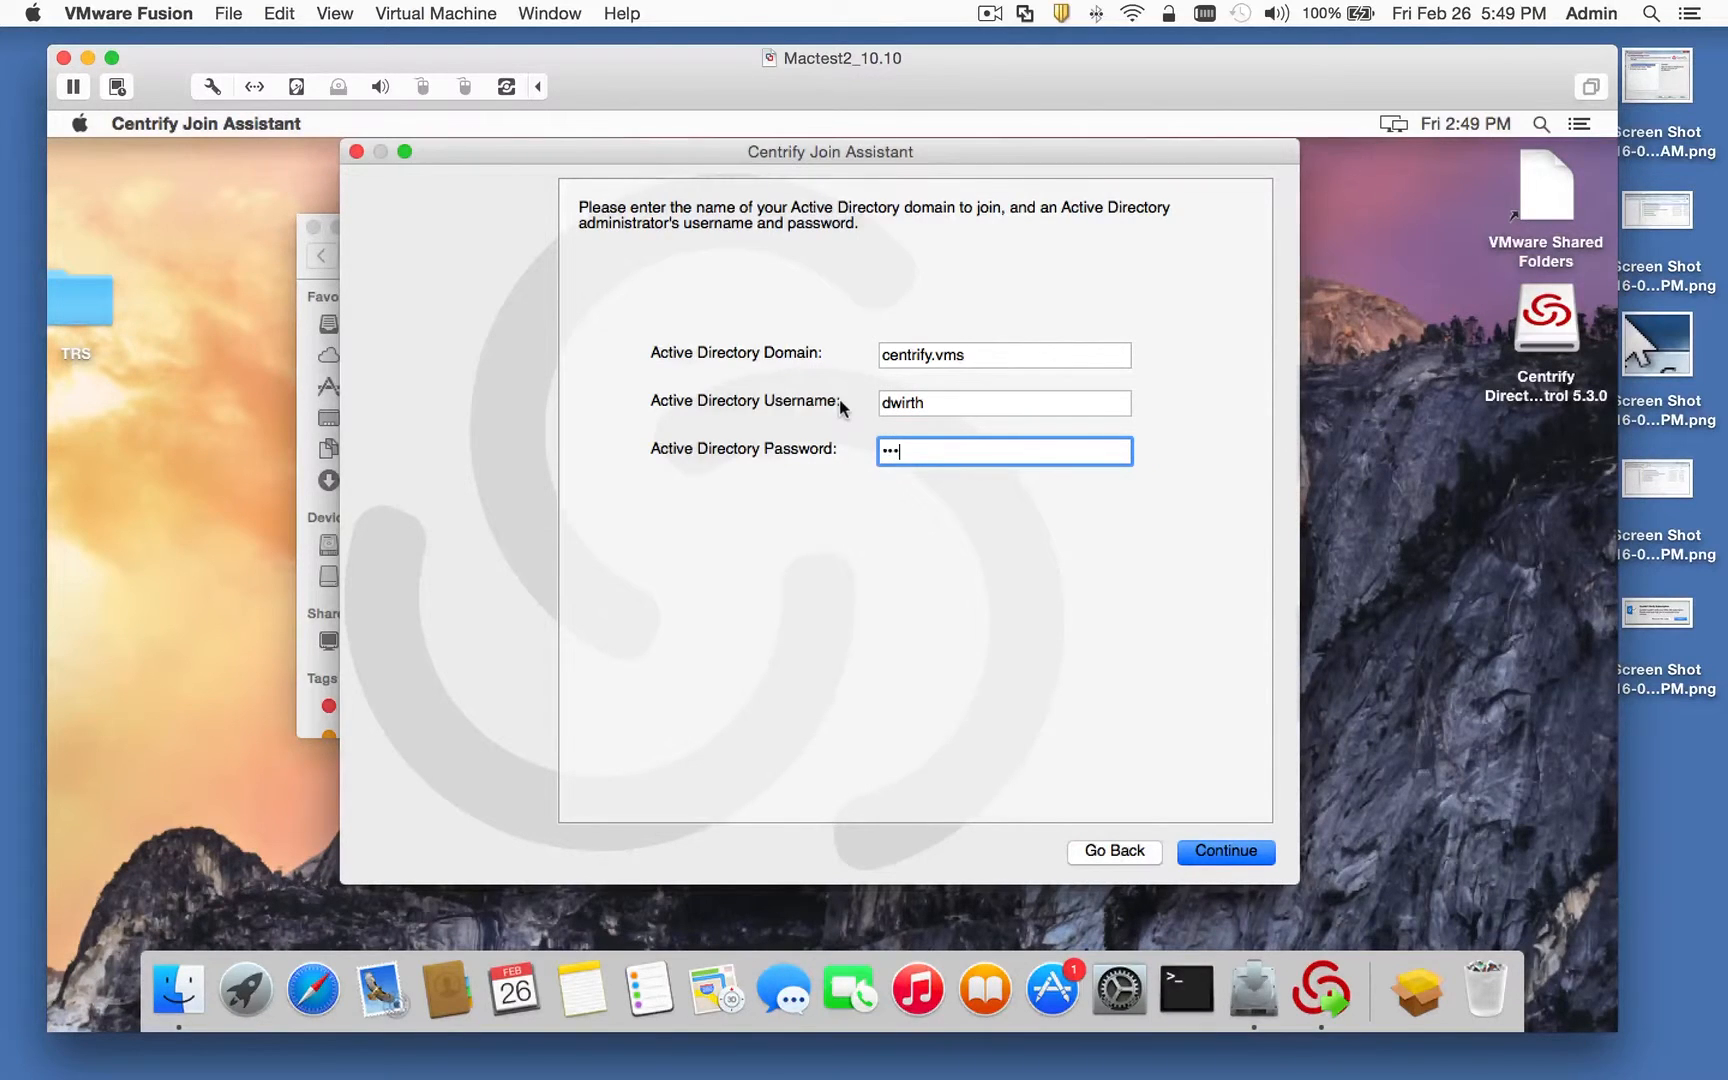
{"action": "type", "text": "••"}
Step: Set the Container DN to CN=Computers under DC=centrify,DC=vms and join the domain
{"action": "left_click", "coordinate": [1216, 852]}
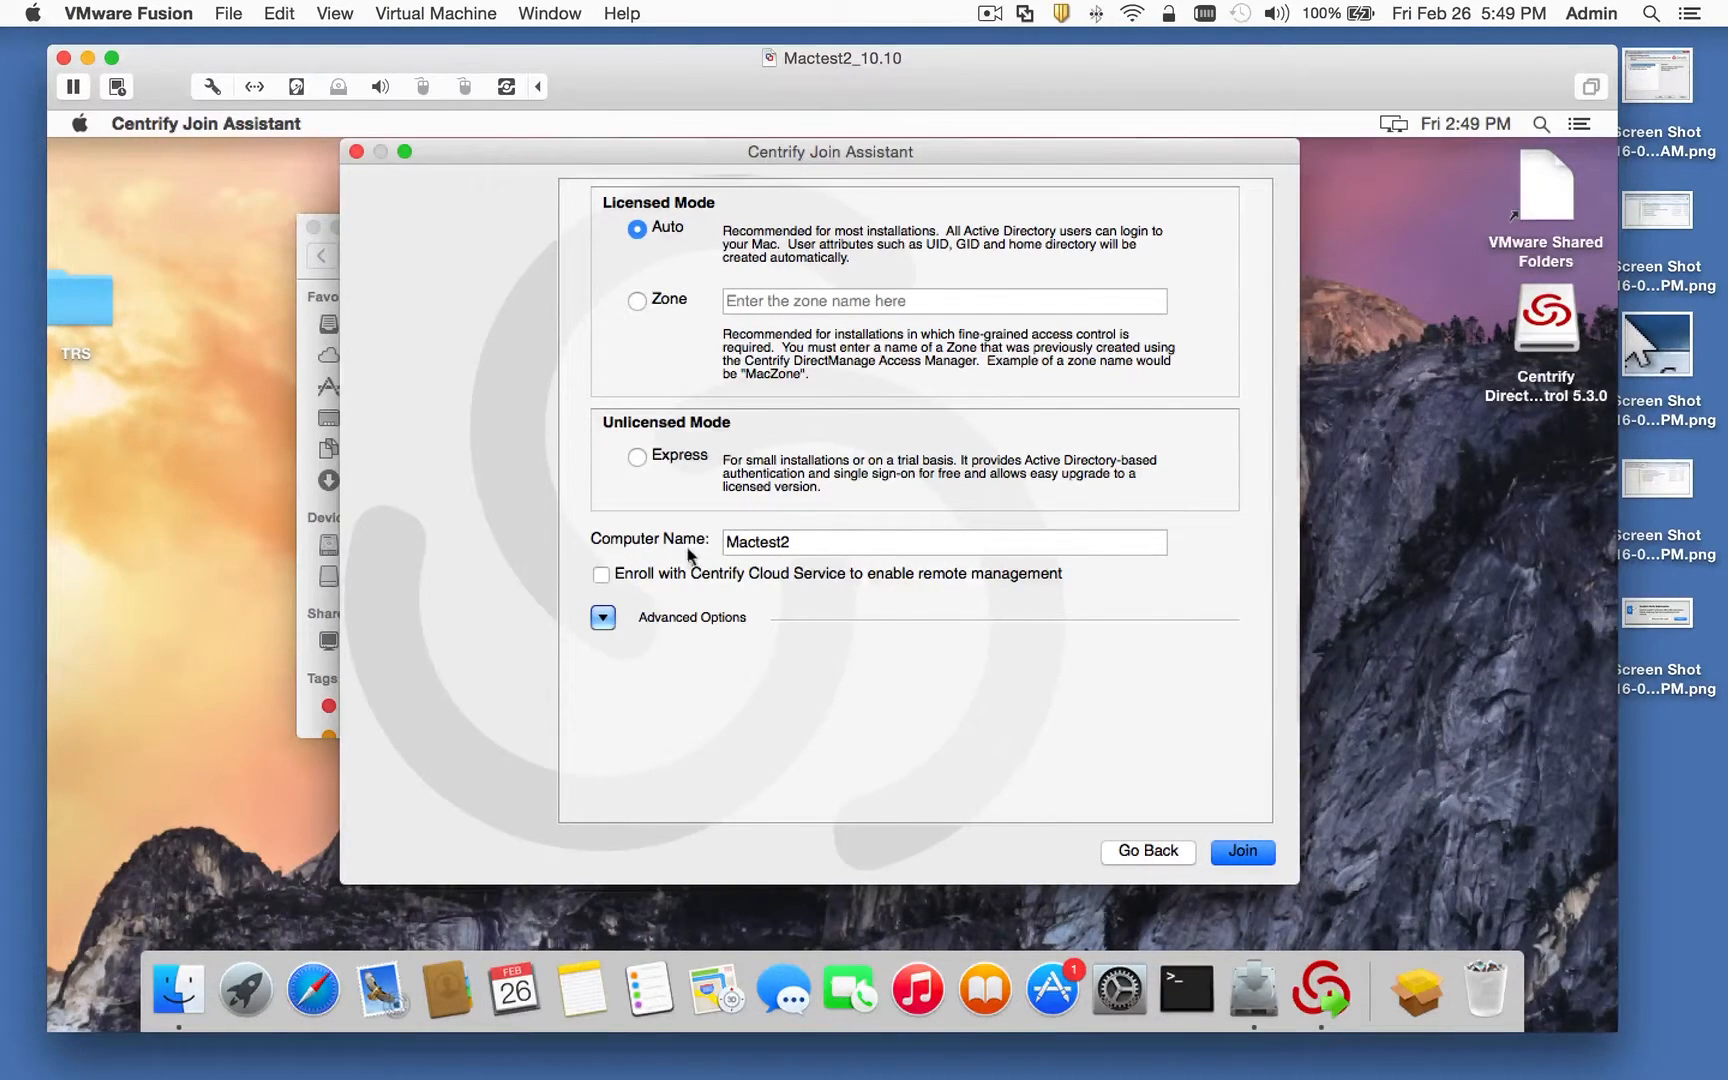
{"action": "left_click", "coordinate": [610, 623]}
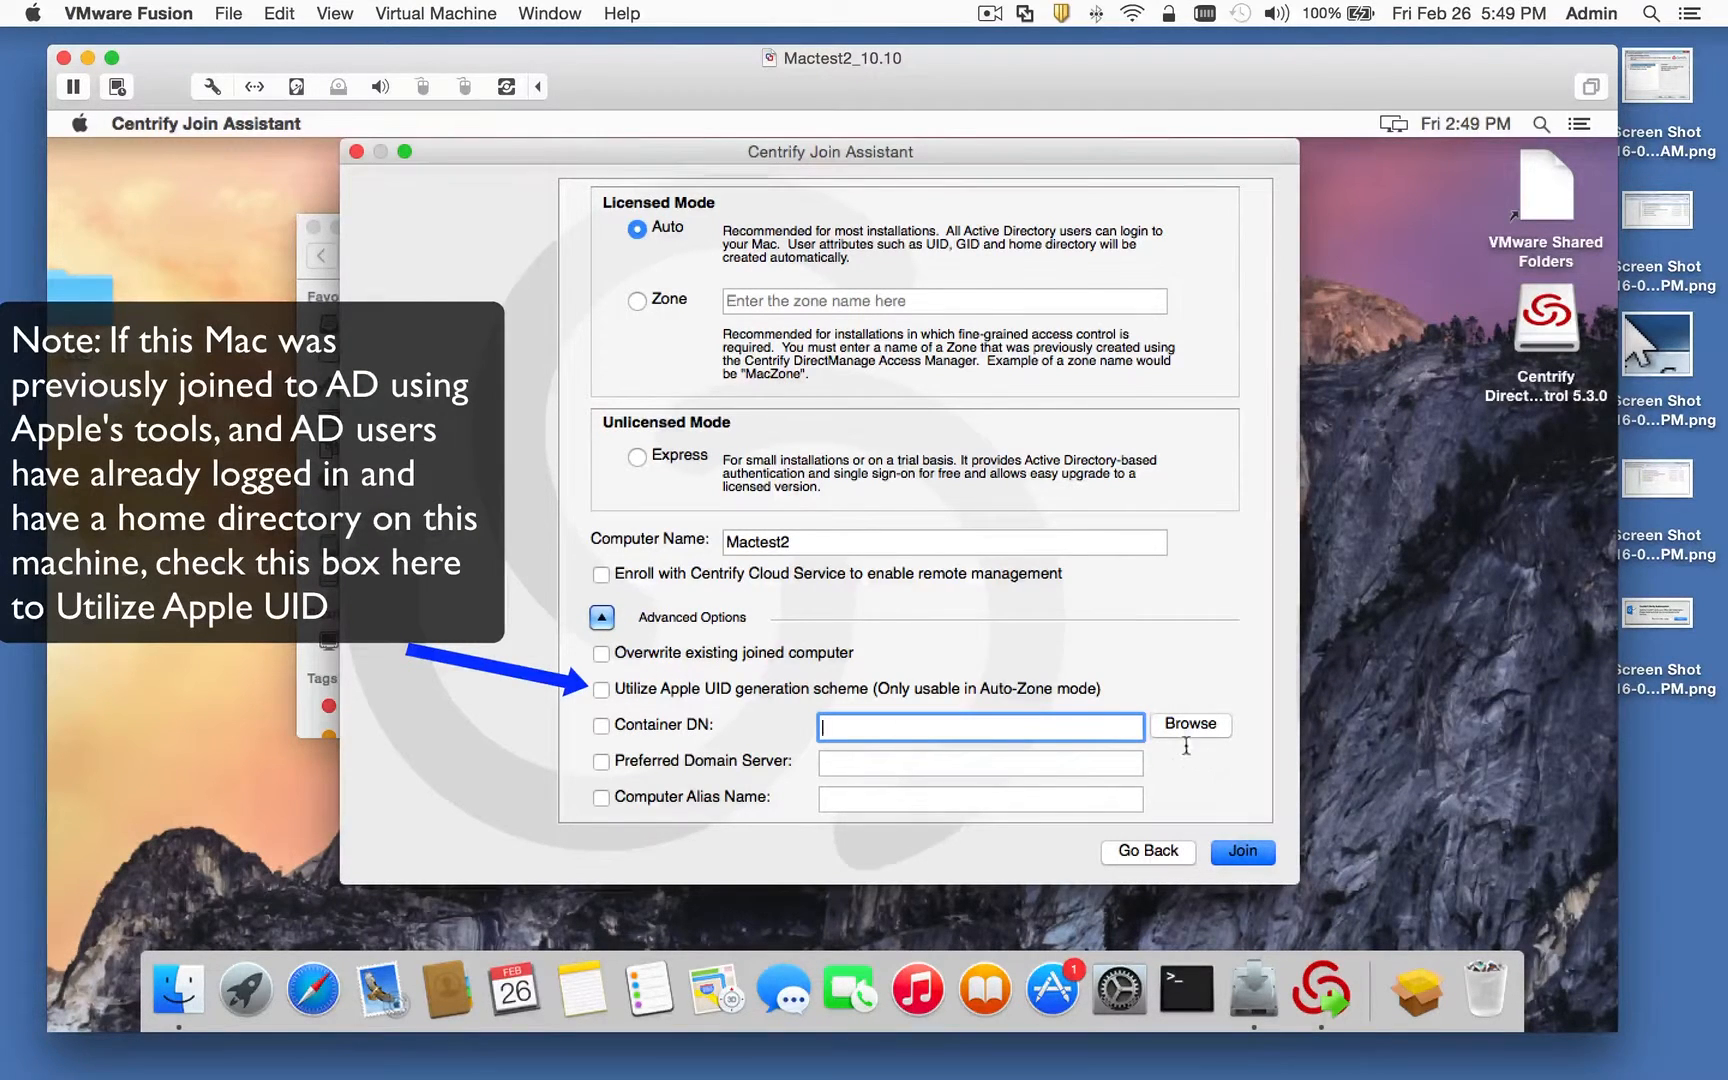
{"action": "left_click", "coordinate": [602, 726]}
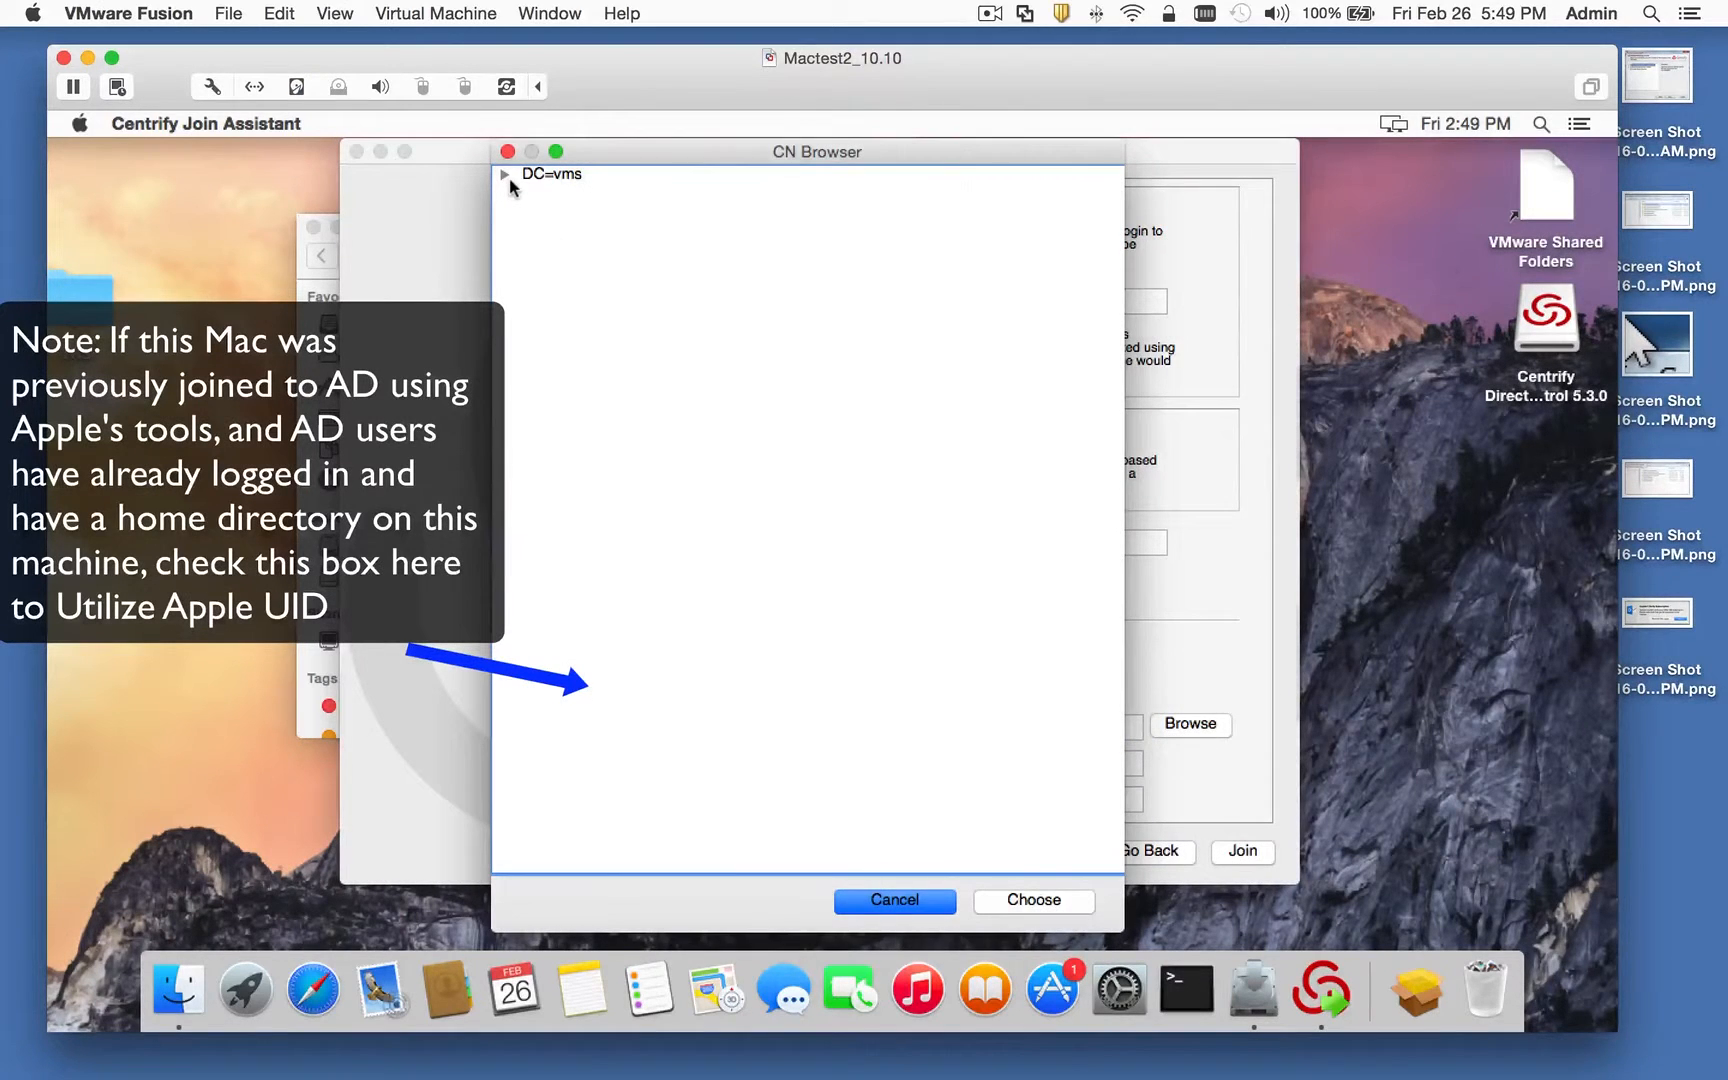
{"action": "left_click", "coordinate": [506, 174]}
{"action": "left_click", "coordinate": [527, 192]}
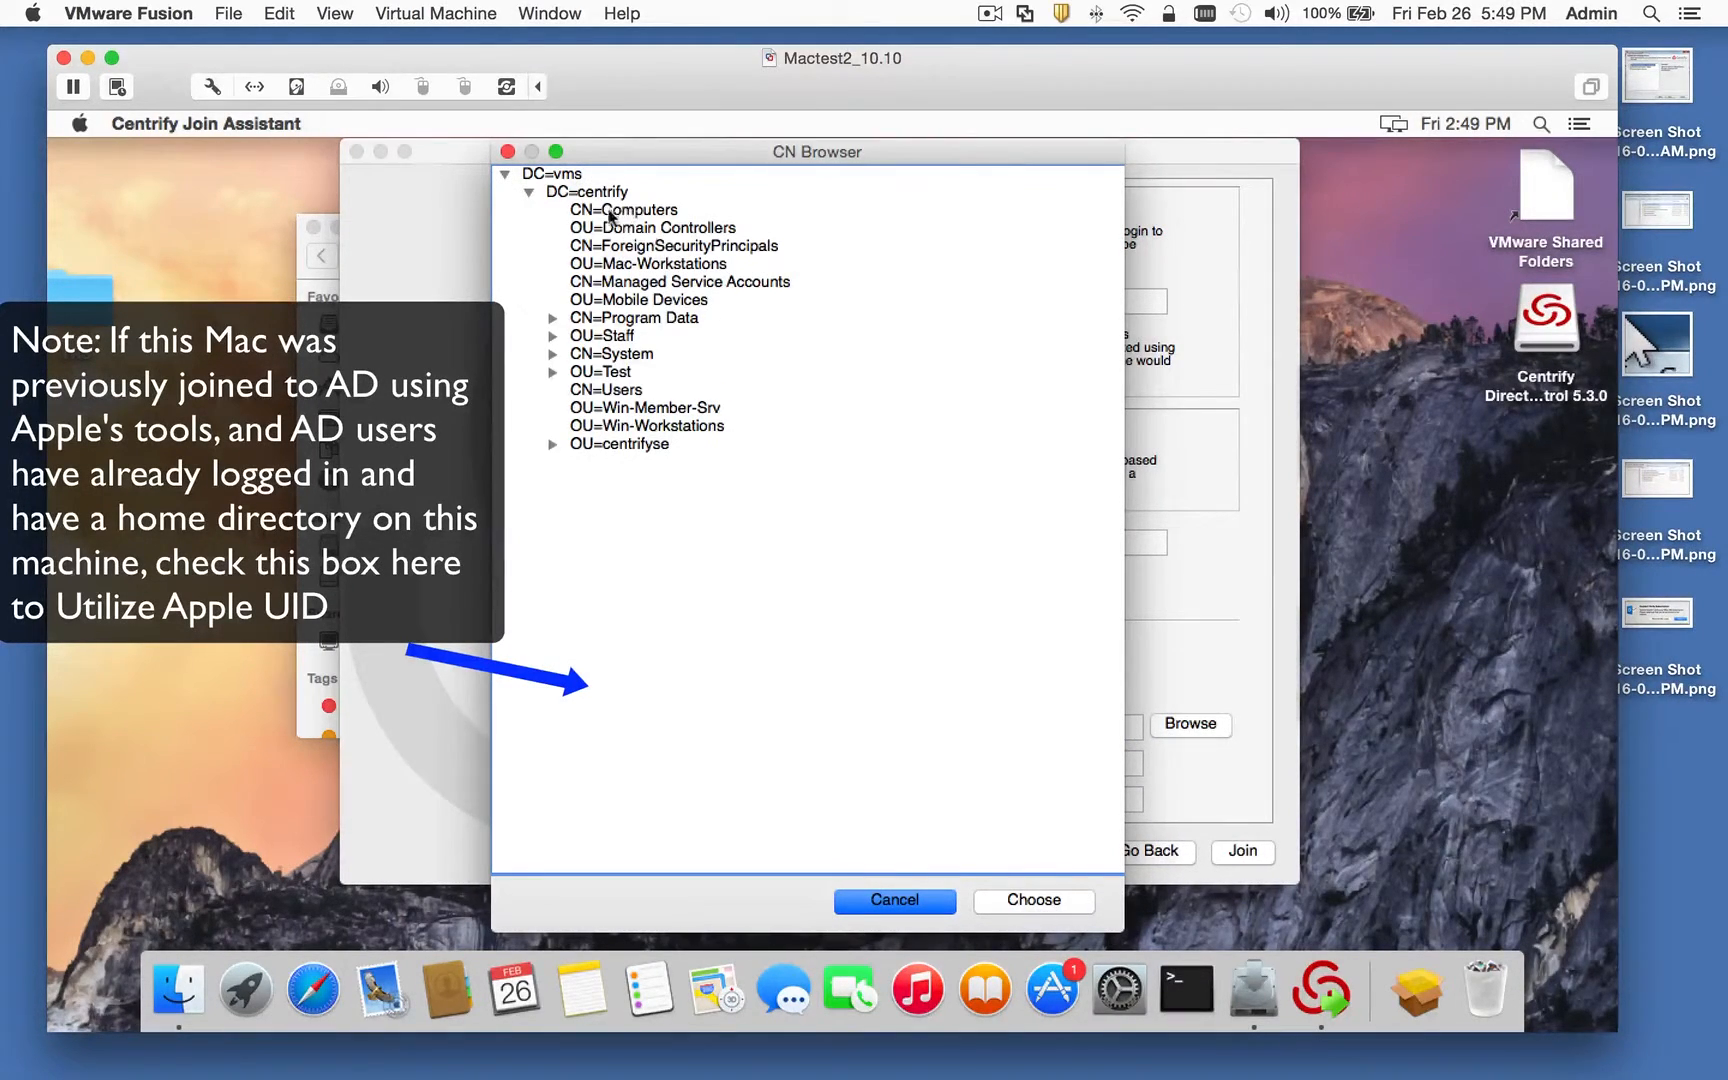
{"action": "left_click", "coordinate": [625, 211]}
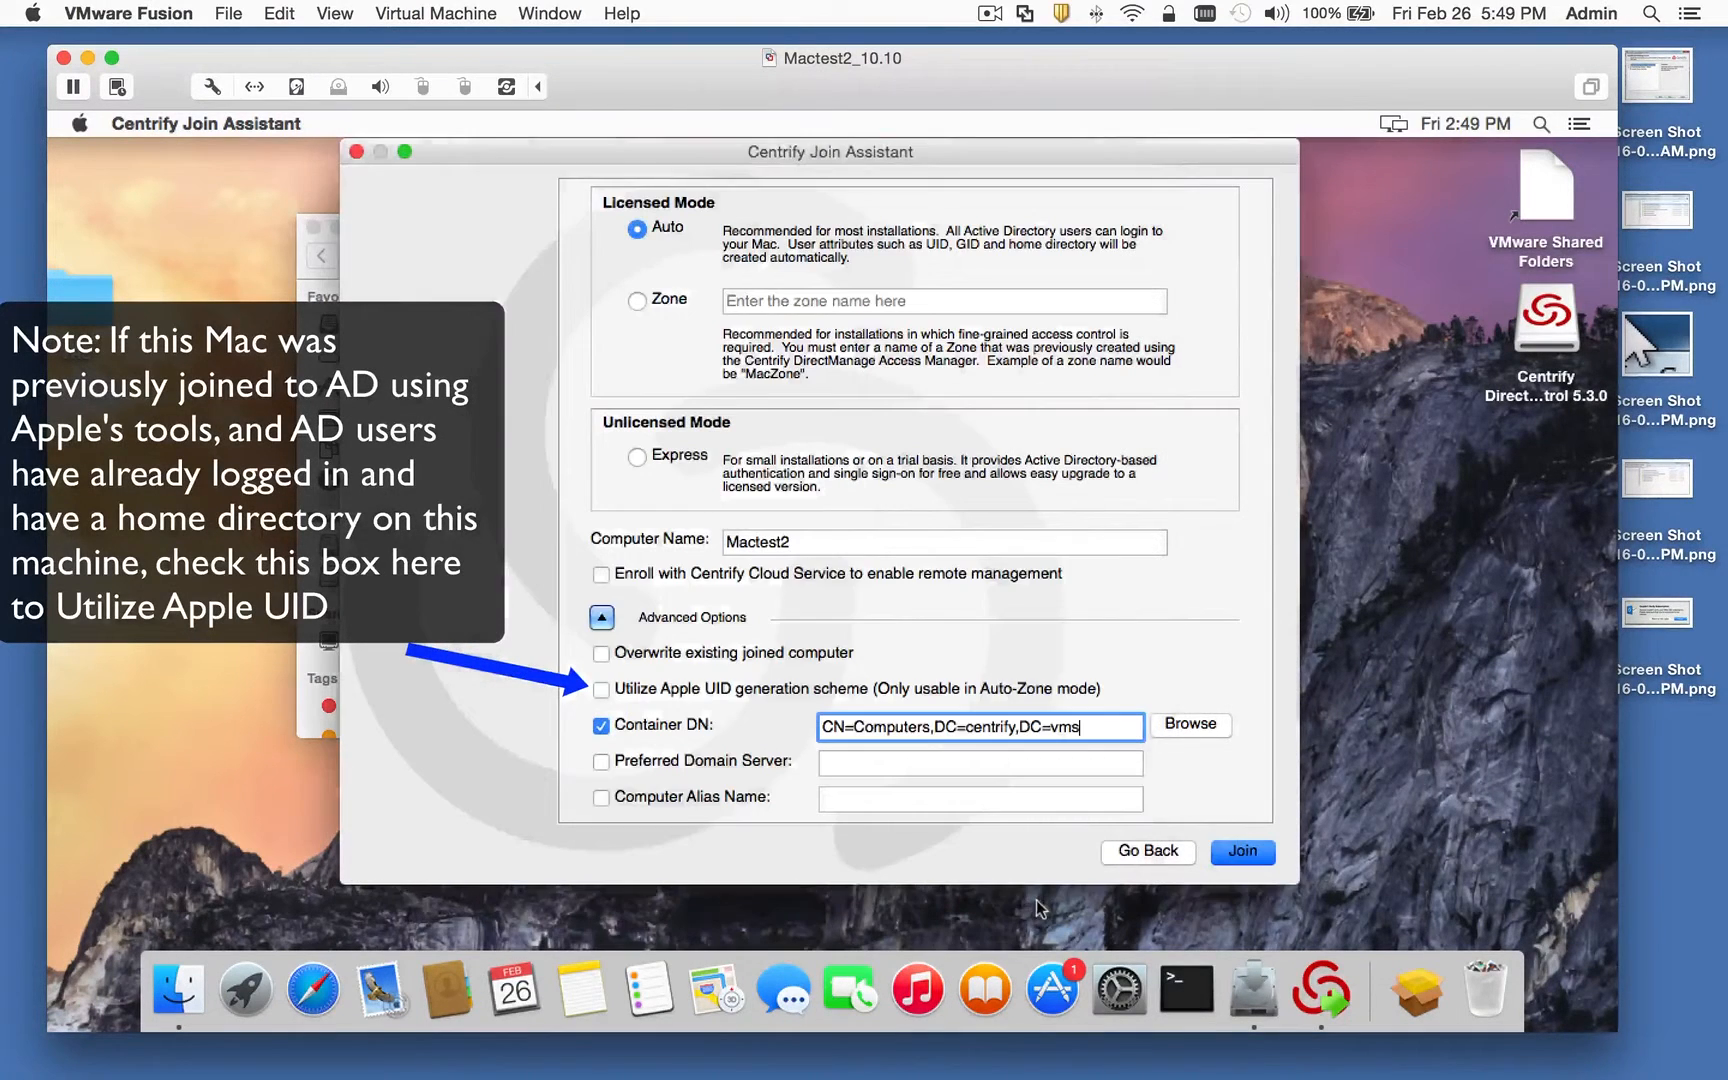
{"action": "left_click", "coordinate": [1034, 901]}
{"action": "left_click", "coordinate": [1250, 853]}
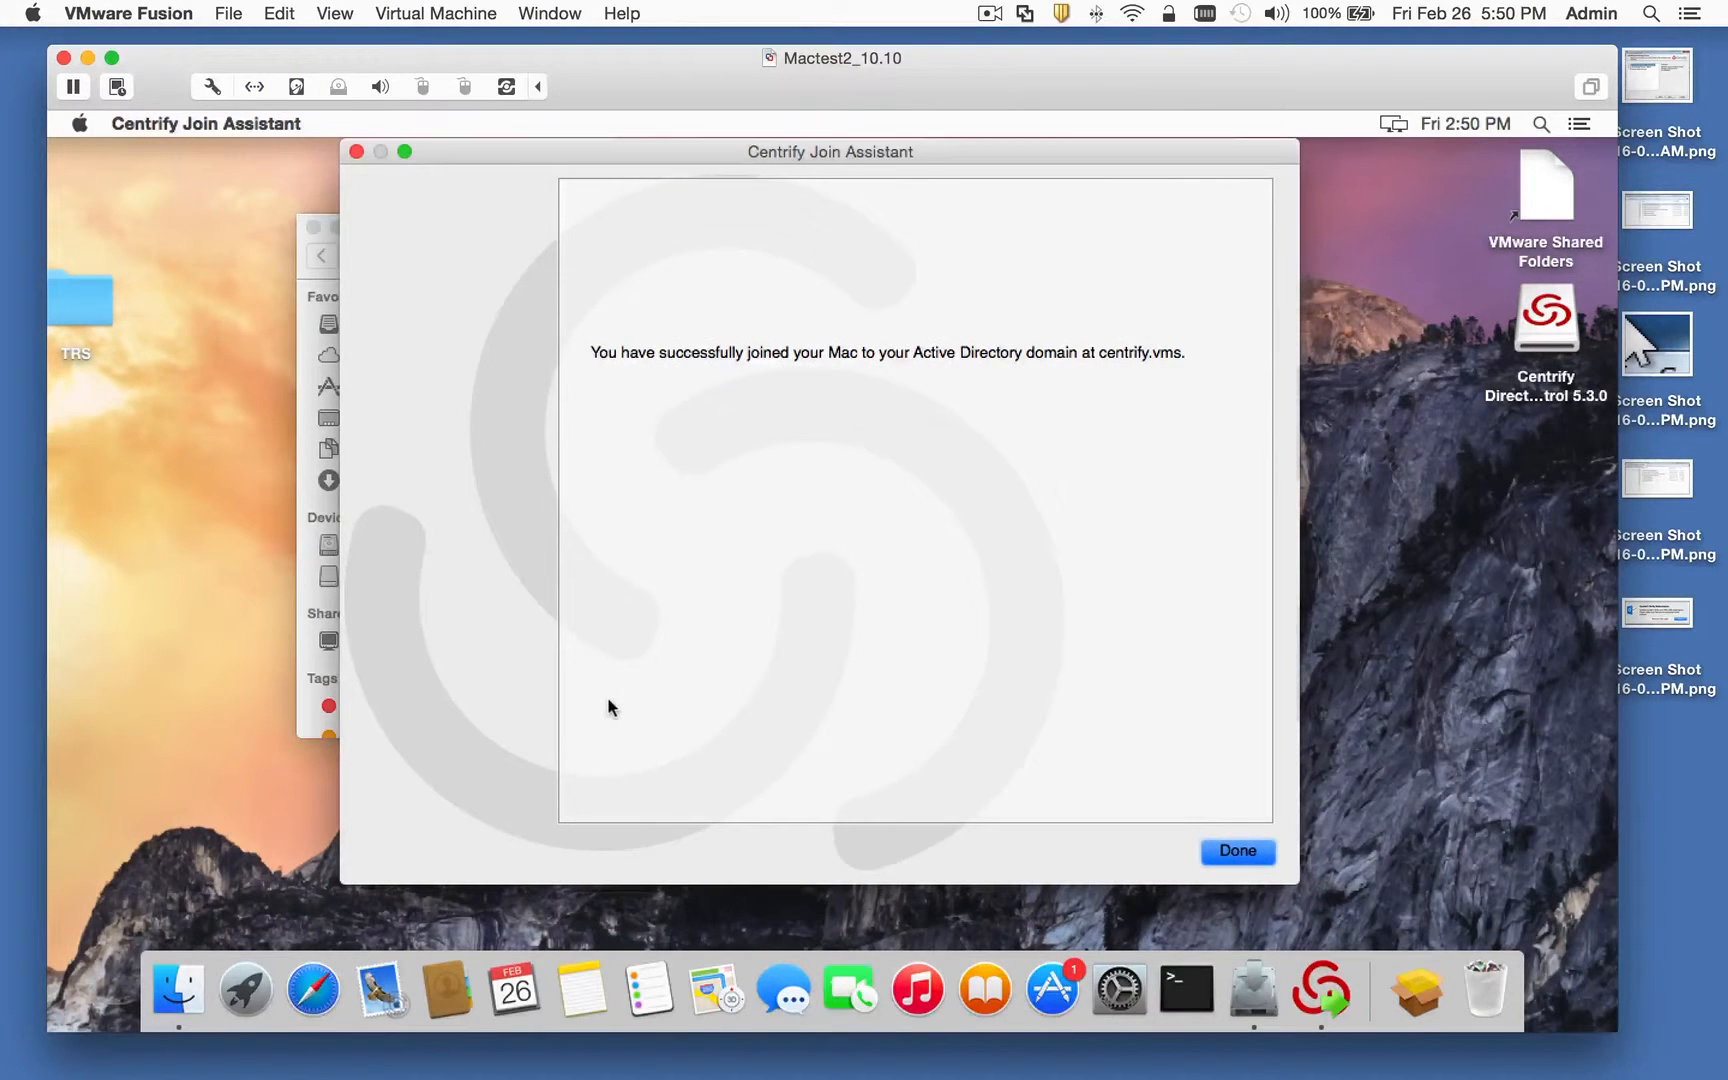
Step: Close the Join Assistant, Installer, DirectControl and TRS windows, leaving a new Terminal window
{"action": "left_click", "coordinate": [1238, 851]}
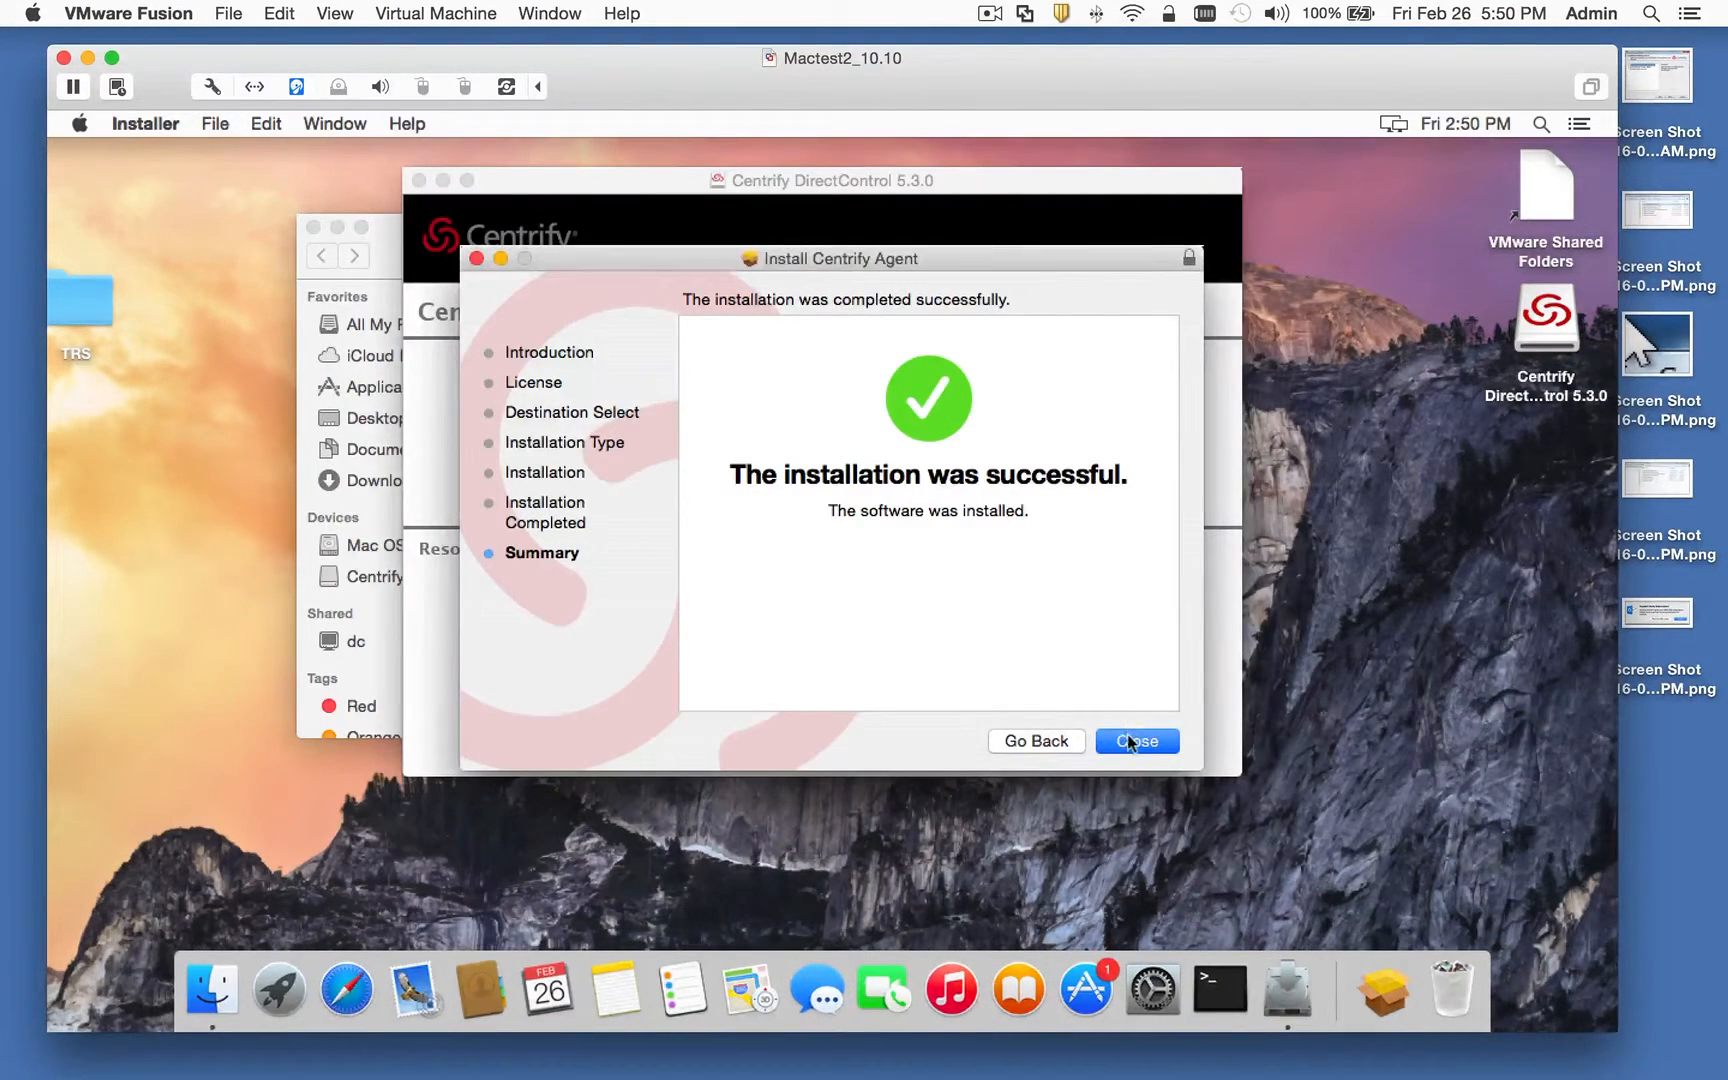
{"action": "left_click", "coordinate": [1128, 736]}
{"action": "left_click", "coordinate": [419, 180]}
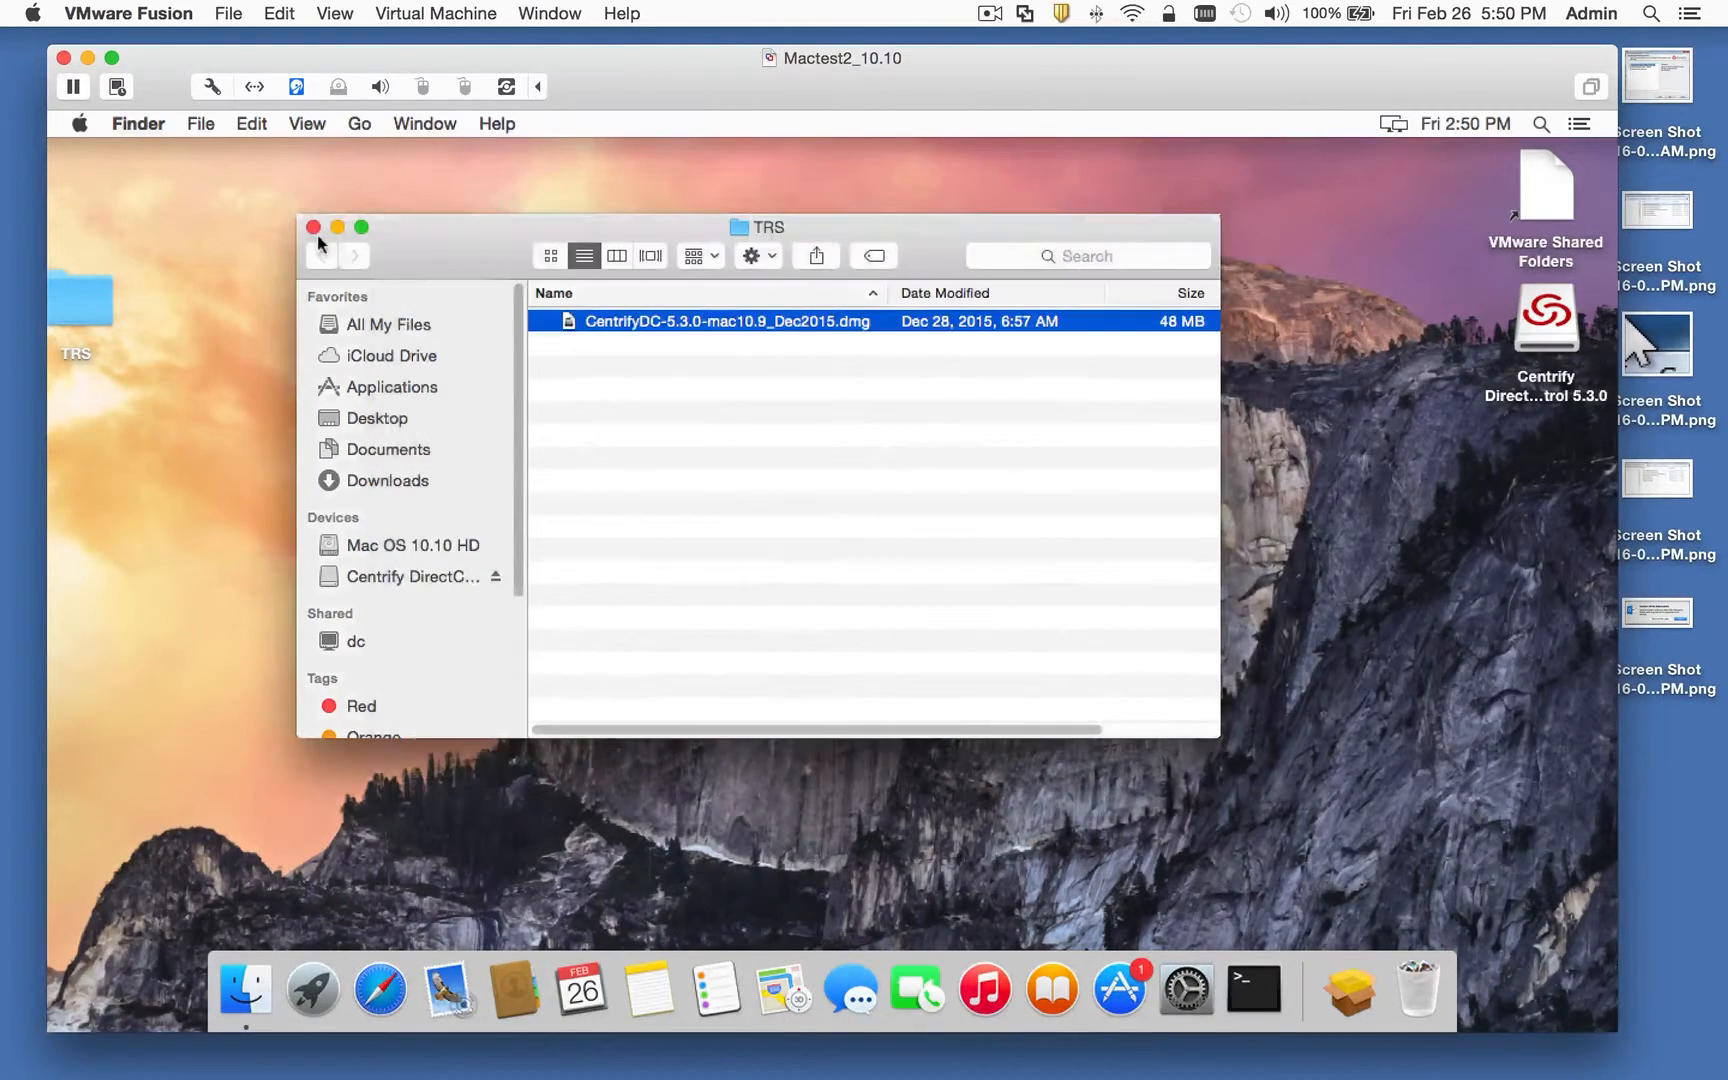
{"action": "left_click", "coordinate": [313, 227]}
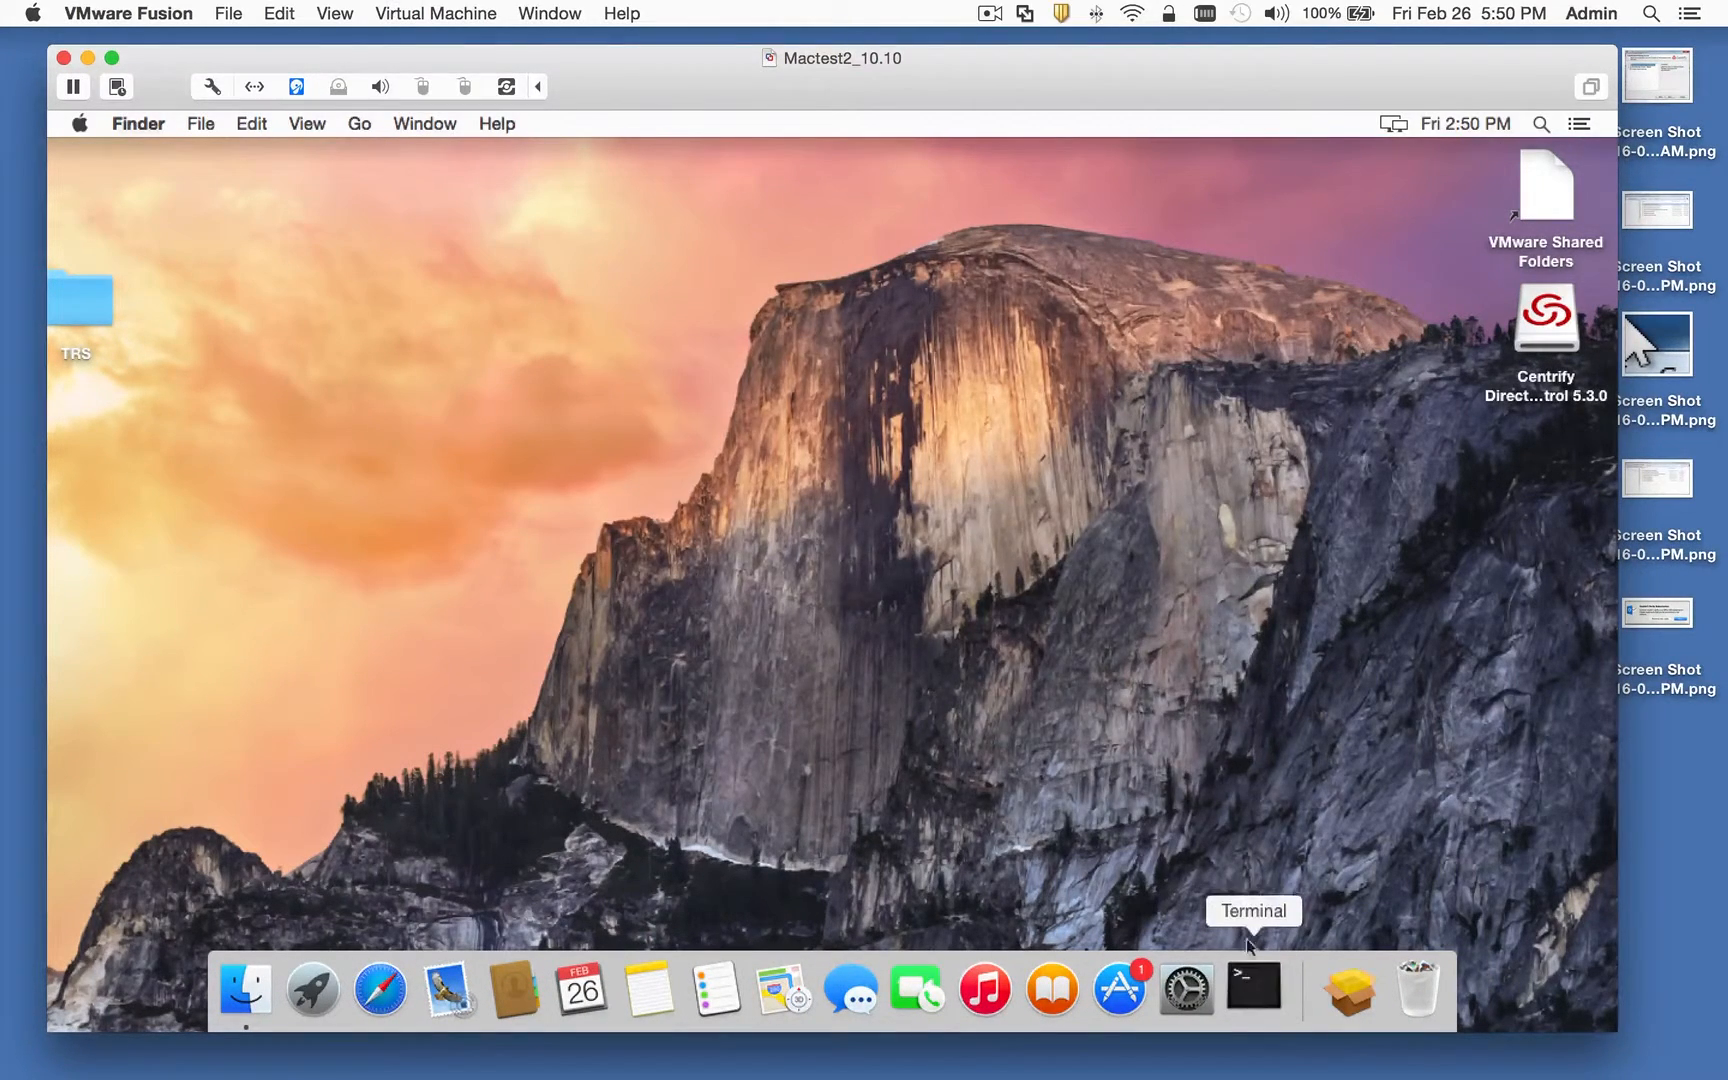
{"action": "left_click", "coordinate": [1252, 986]}
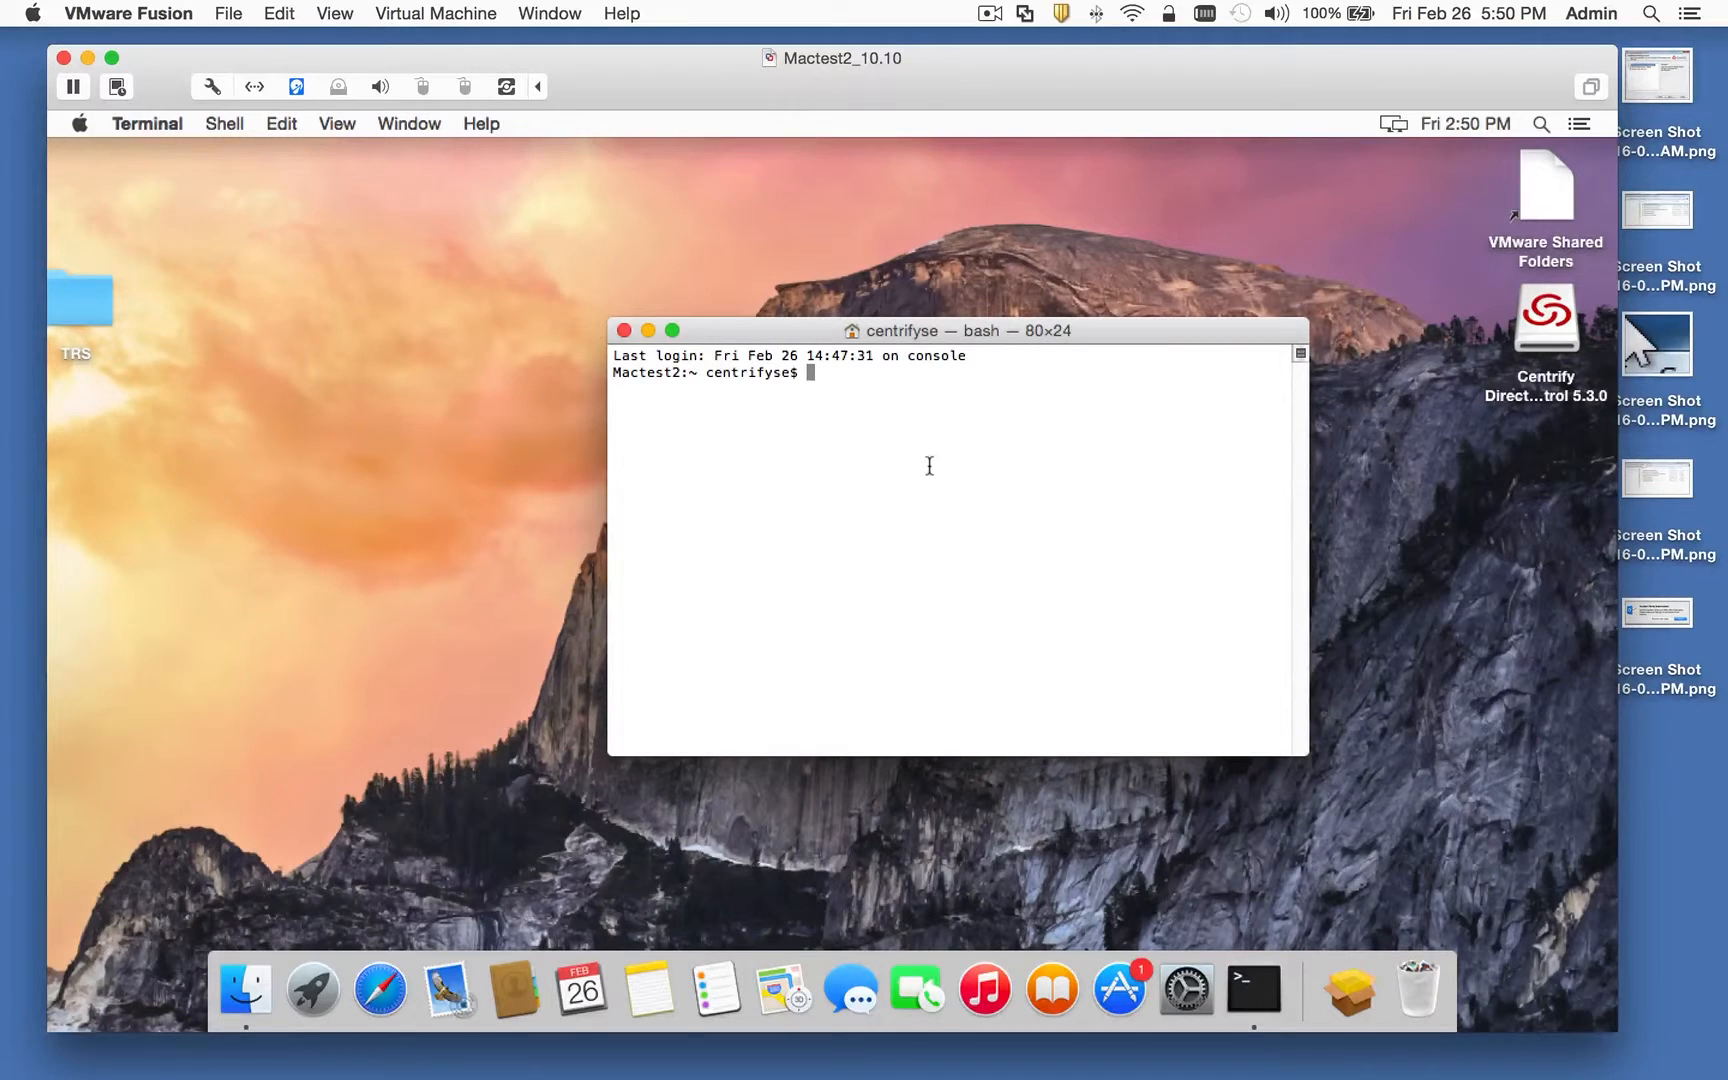
Step: Run adinfo to confirm the Mac is joined to centrify.vms, connected, and in Auto Zone
{"action": "type", "text": "adinfo"}
{"action": "key", "text": "Return"}
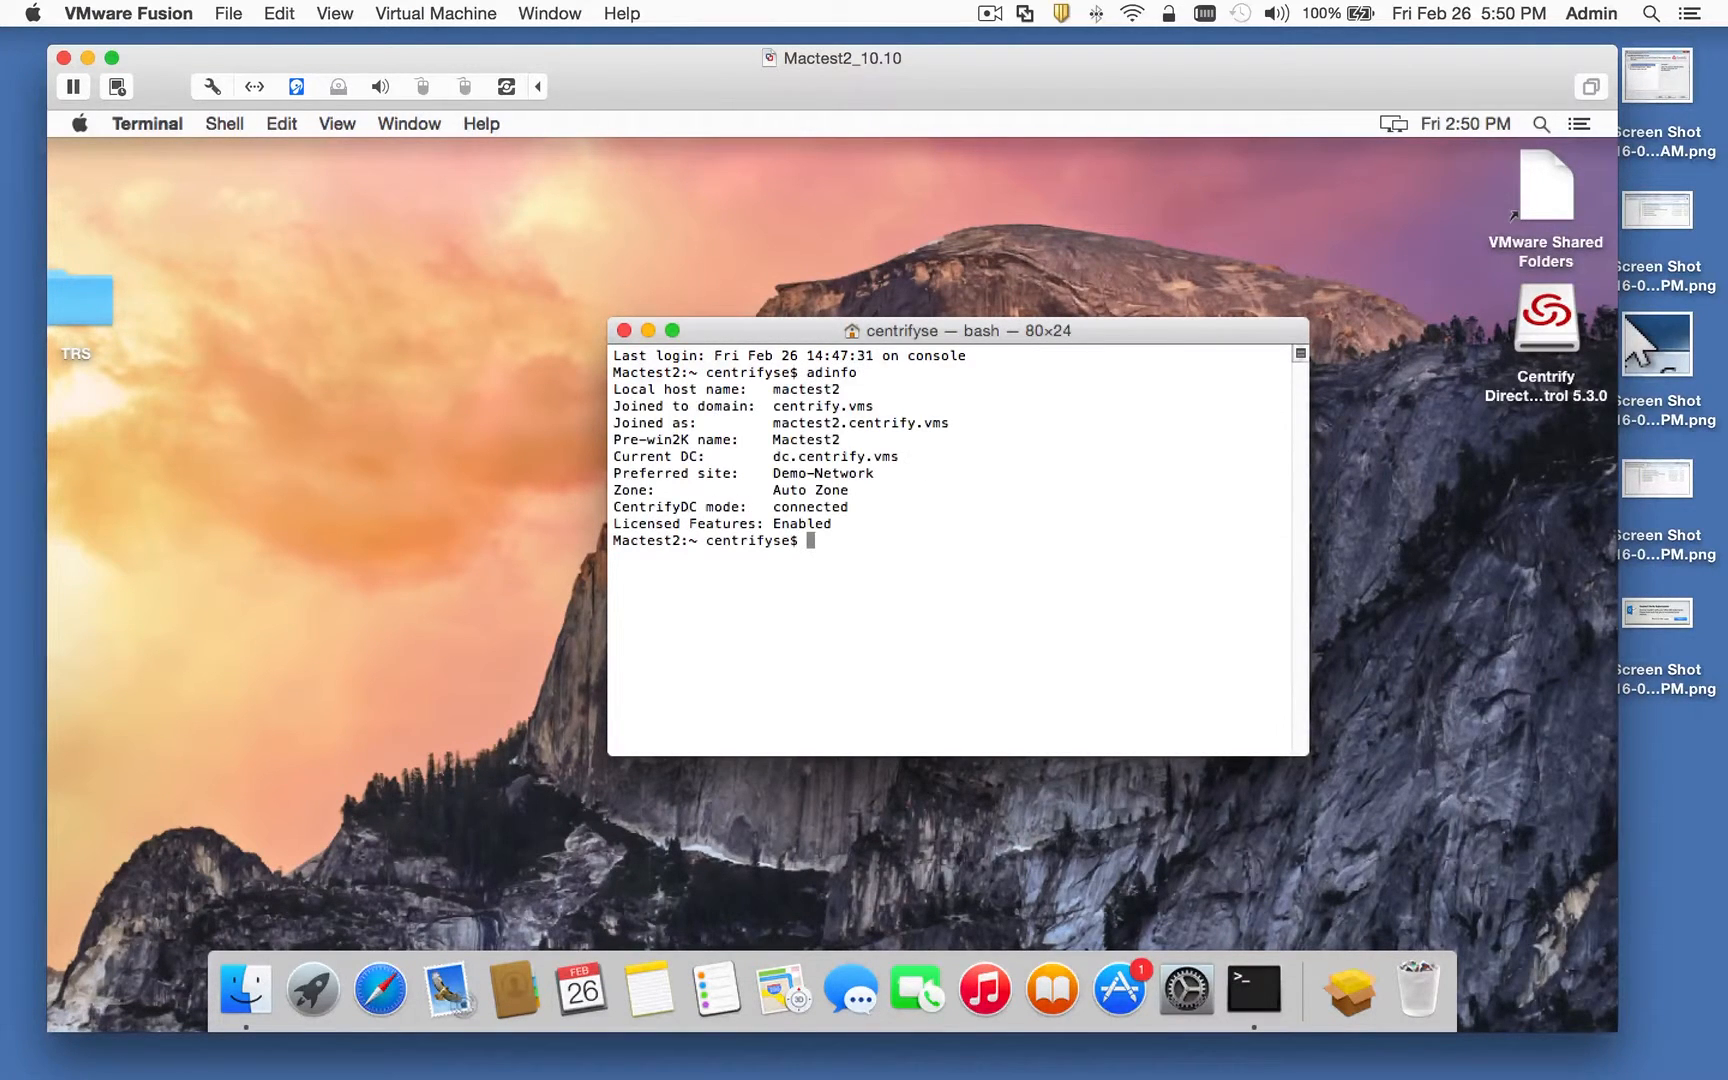
{"action": "double_click", "coordinate": [797, 506]}
{"action": "left_click_drag", "start_coordinate": [768, 490], "coordinate": [858, 492]}
{"action": "left_click", "coordinate": [924, 530]}
Step: Open System Preferences and go to the Centrify preference pane
{"action": "left_click", "coordinate": [78, 123]}
{"action": "left_click", "coordinate": [118, 188]}
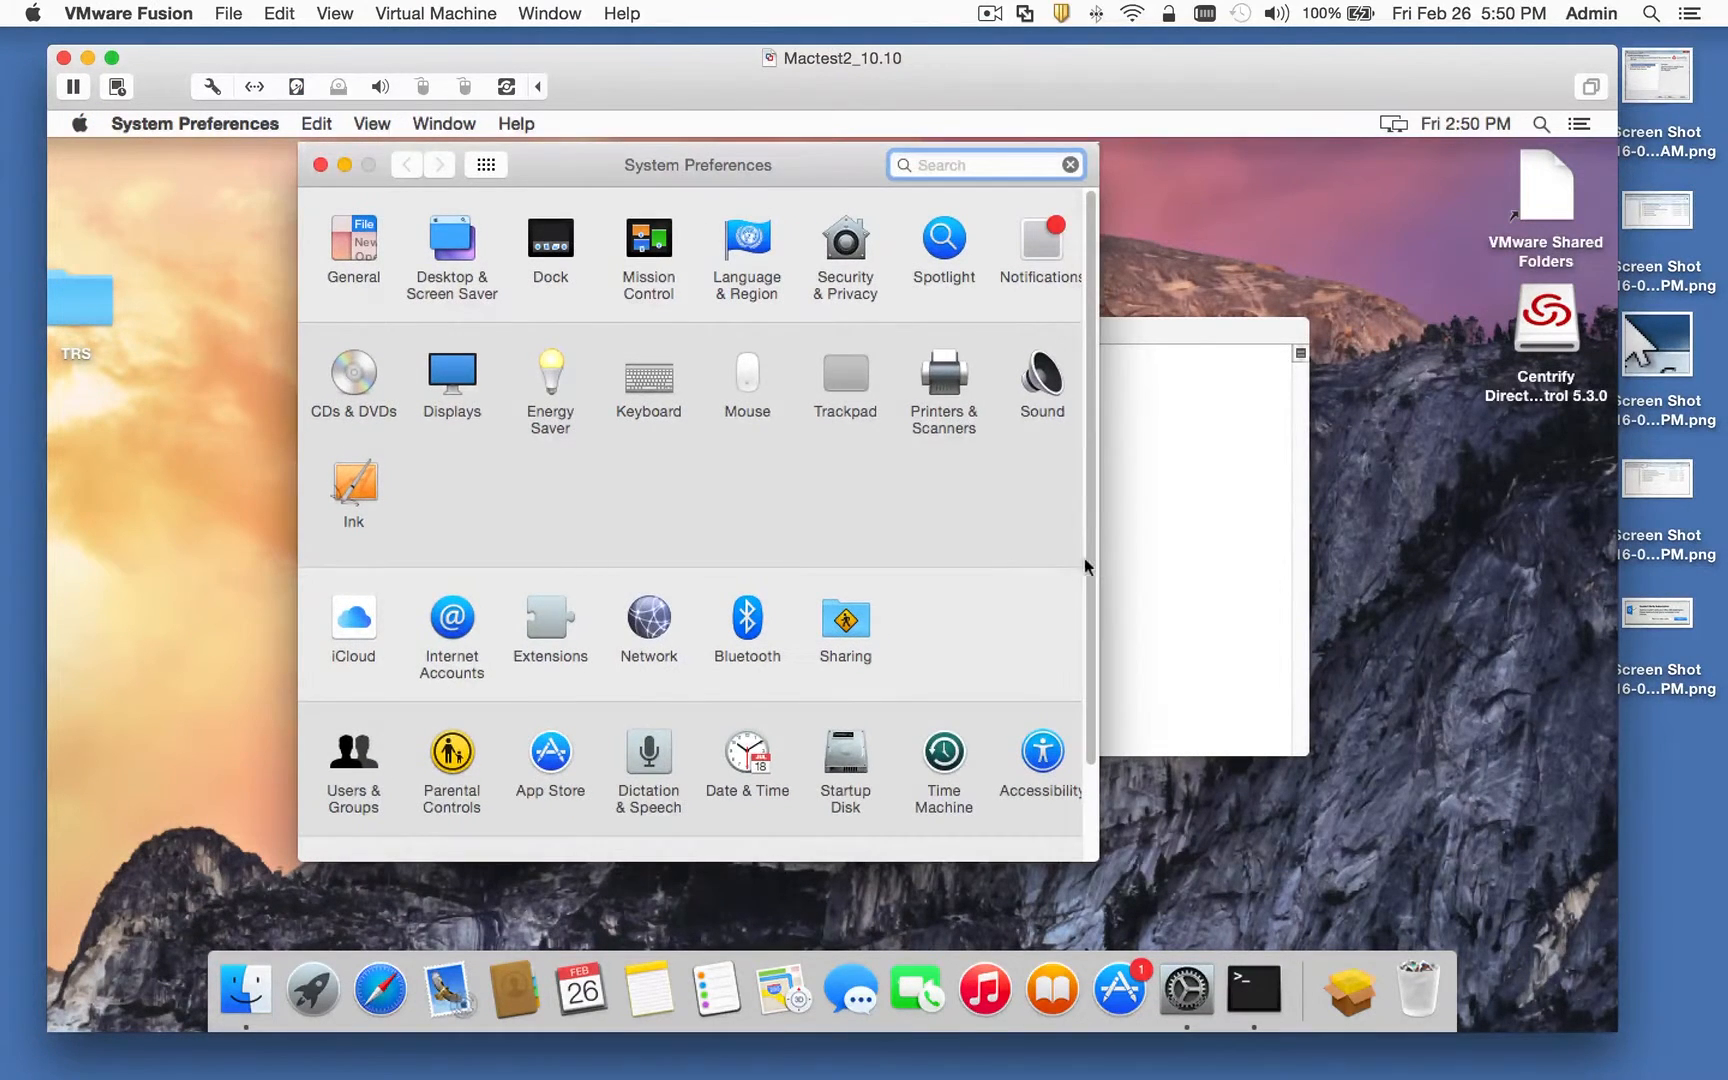
{"action": "scroll", "coordinate": [1080, 600], "scroll_direction": "down", "scroll_amount": 3}
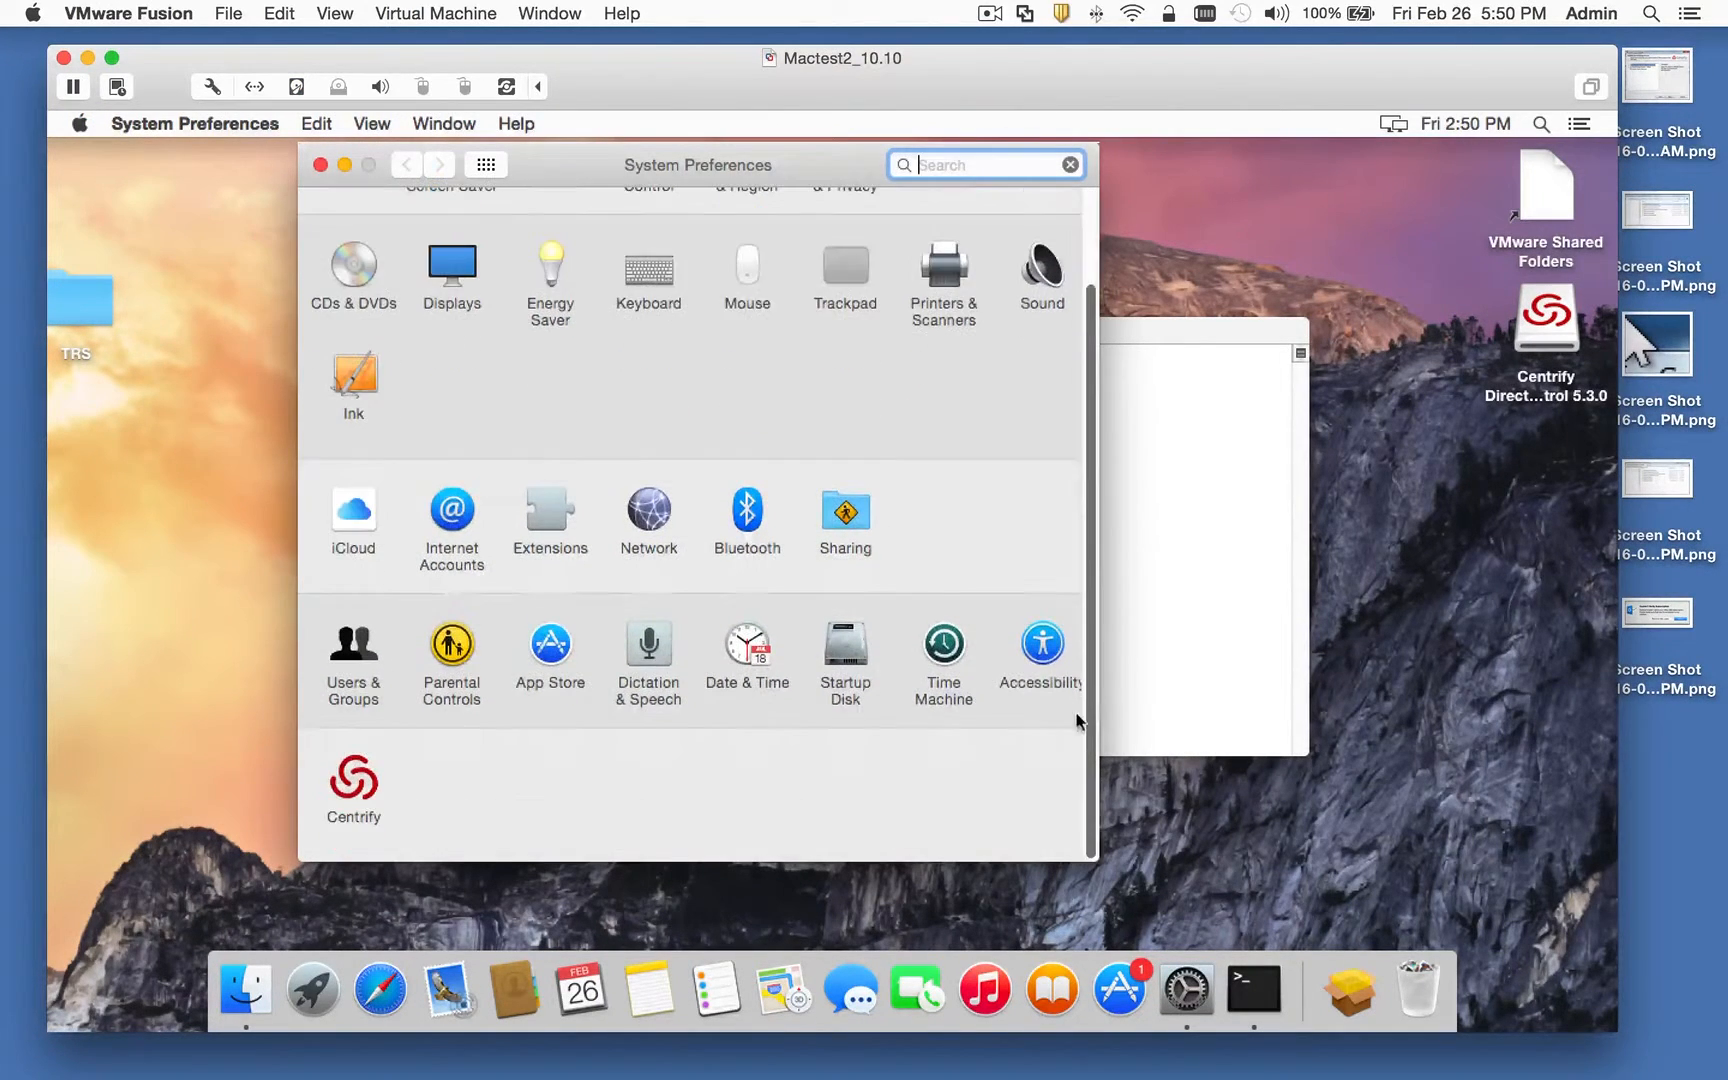
{"action": "left_click", "coordinate": [365, 790]}
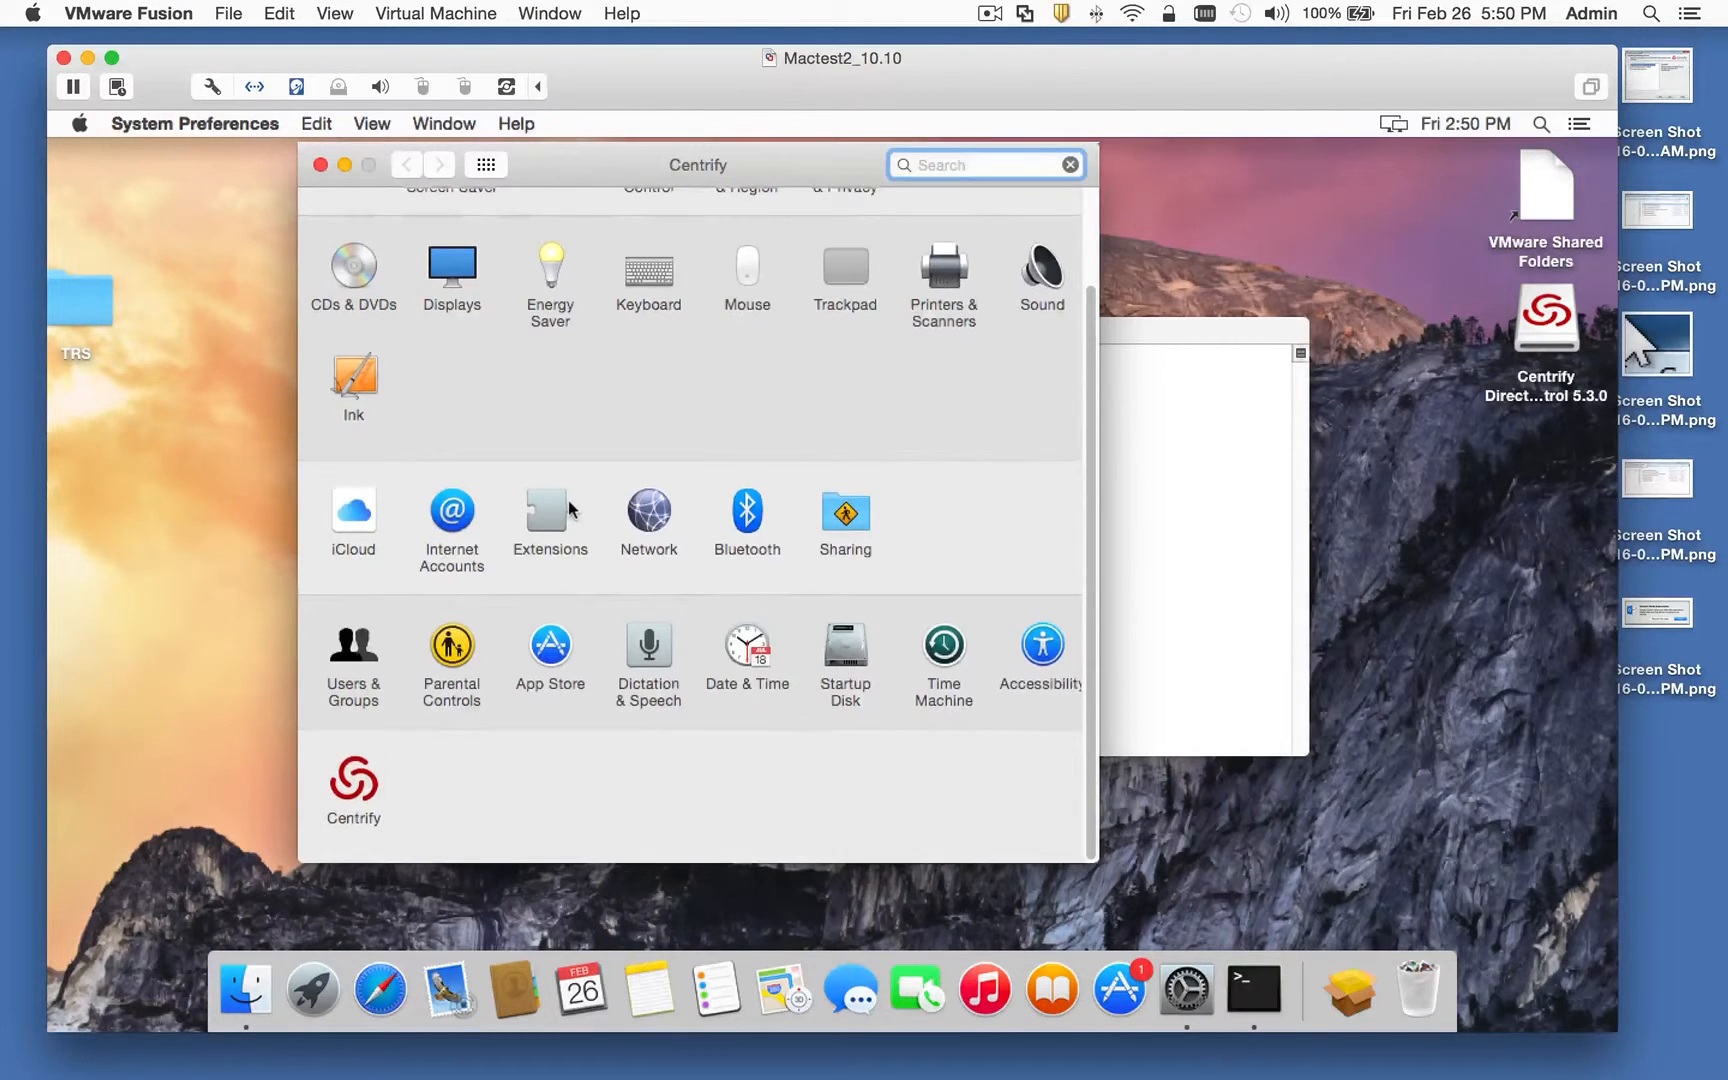
Step: Launch the Smart Card Assistant and unlock its settings with the admin password
{"action": "left_click", "coordinate": [395, 720]}
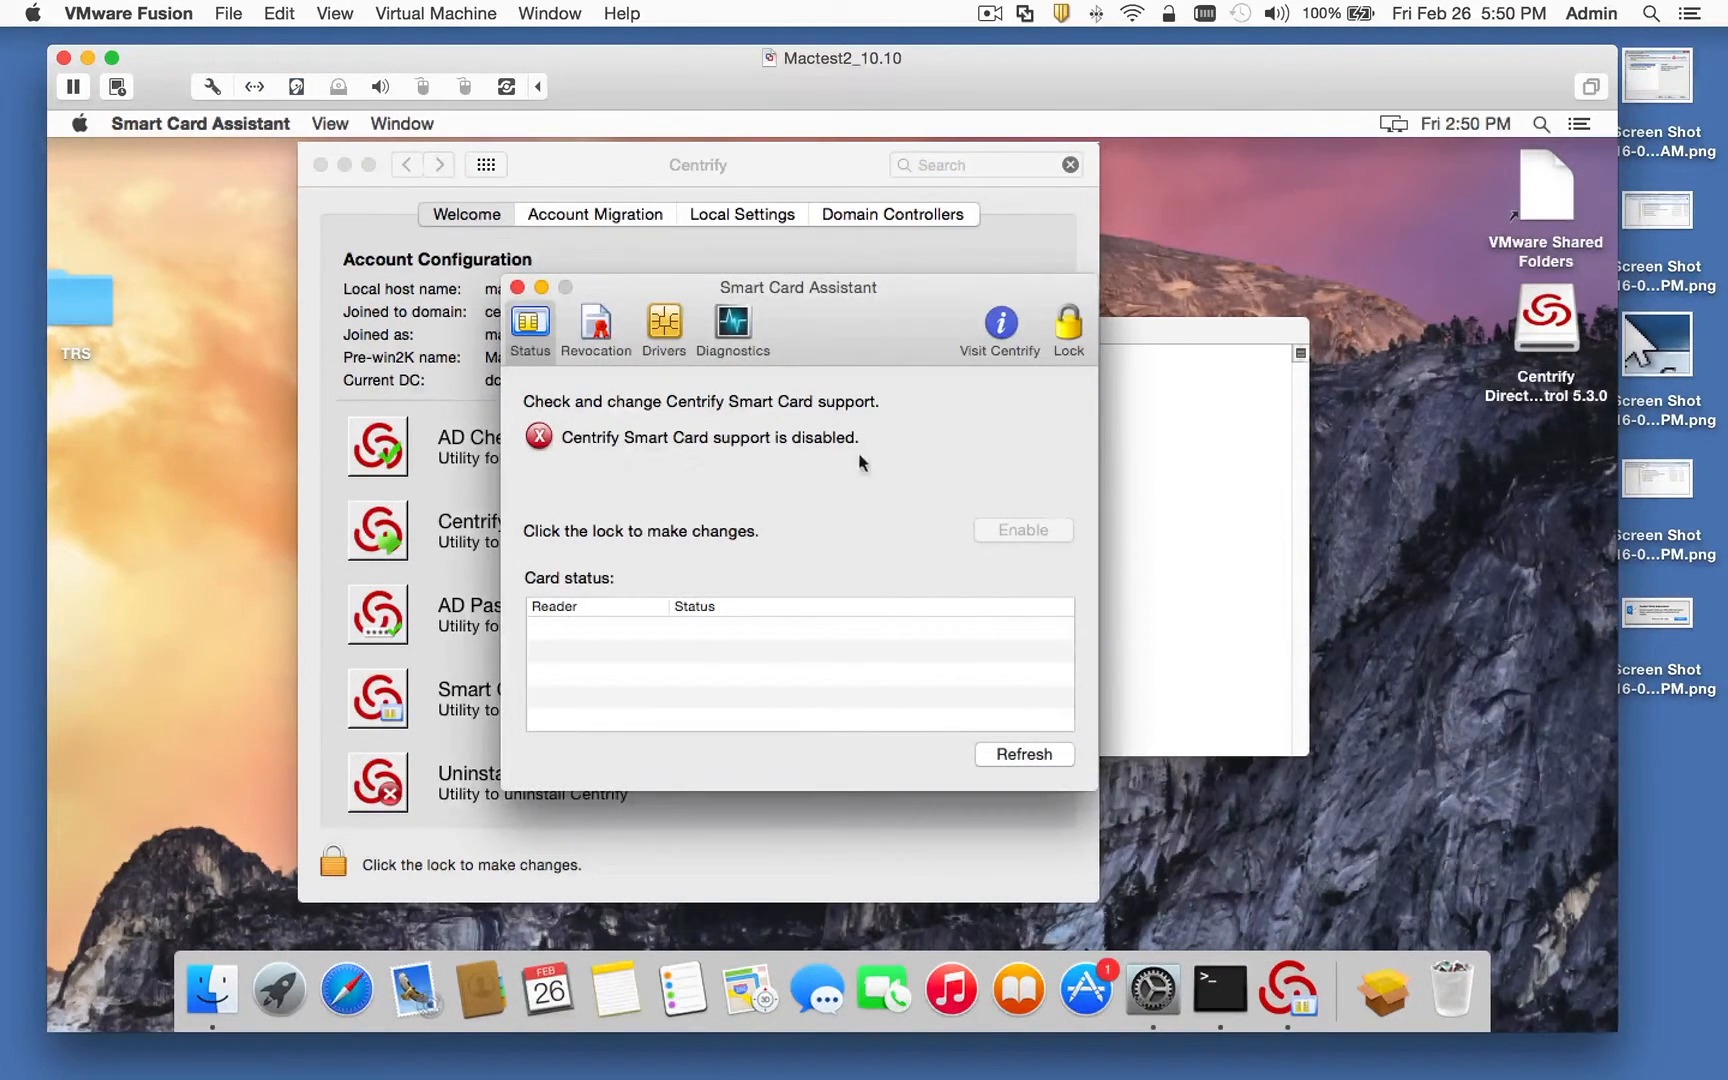
{"action": "left_click", "coordinate": [1058, 332]}
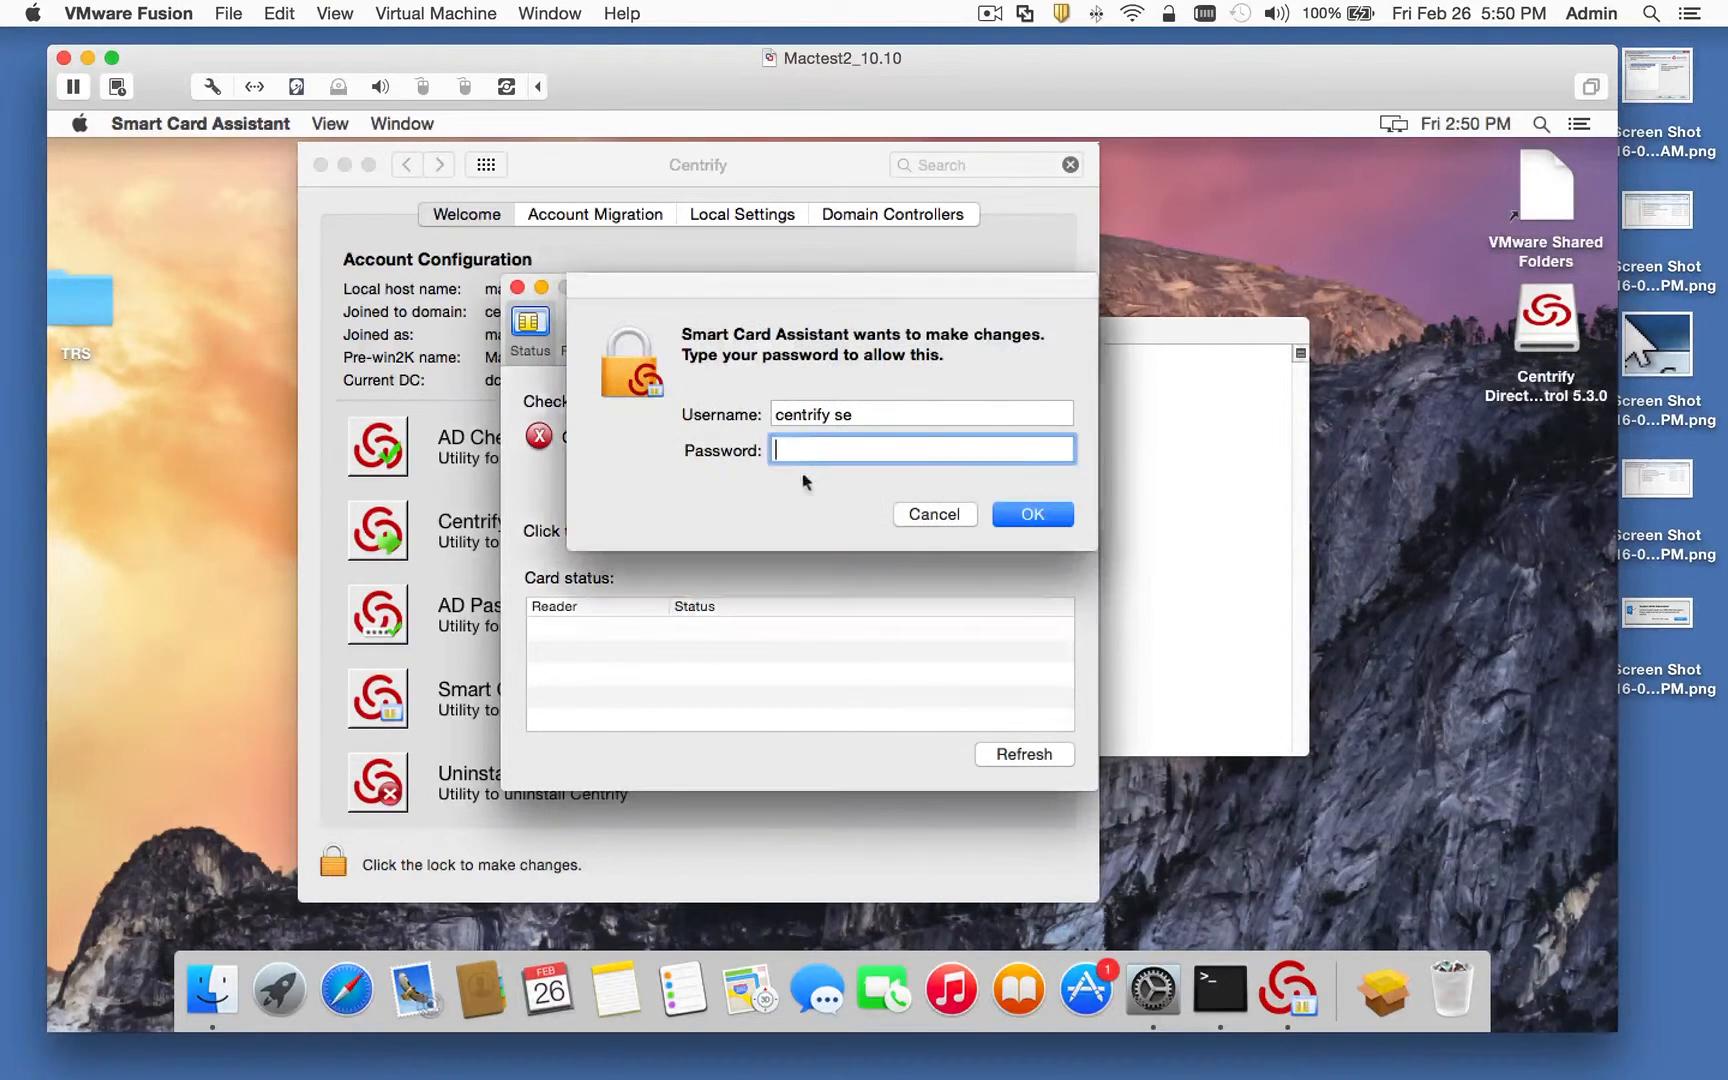
{"action": "type", "text": "•••••••••••"}
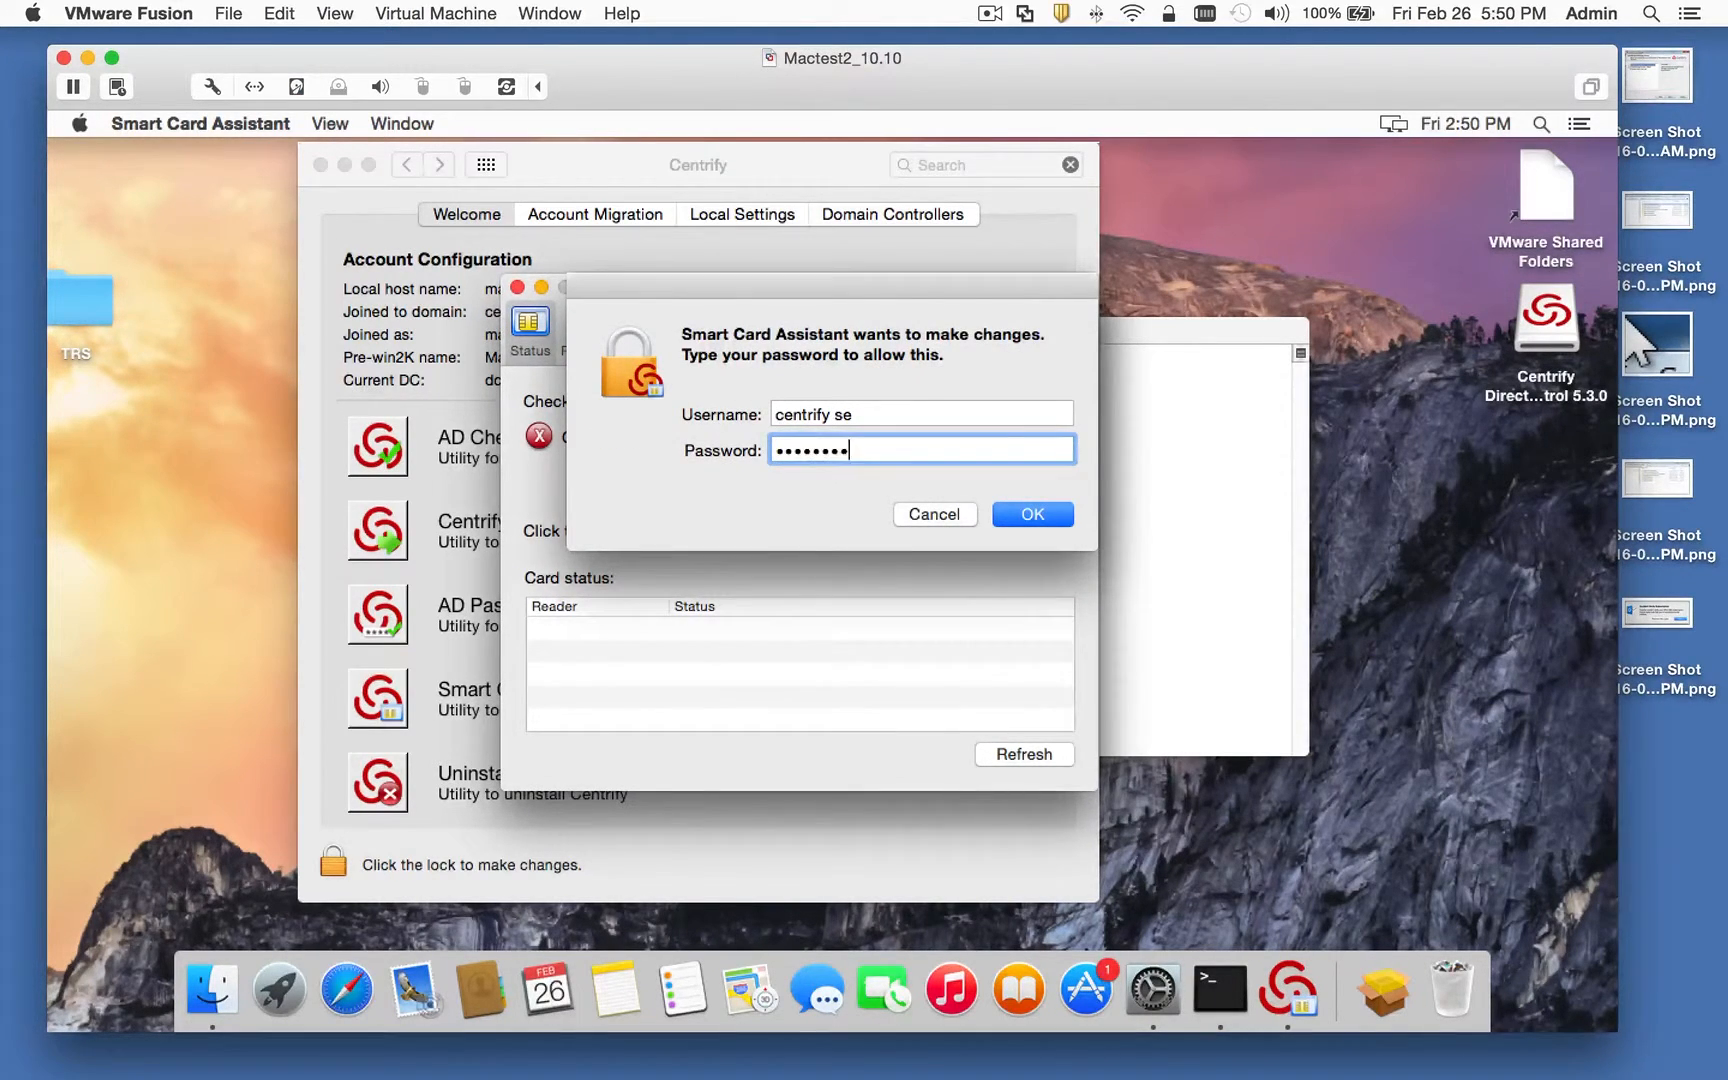
{"action": "key", "text": "Return"}
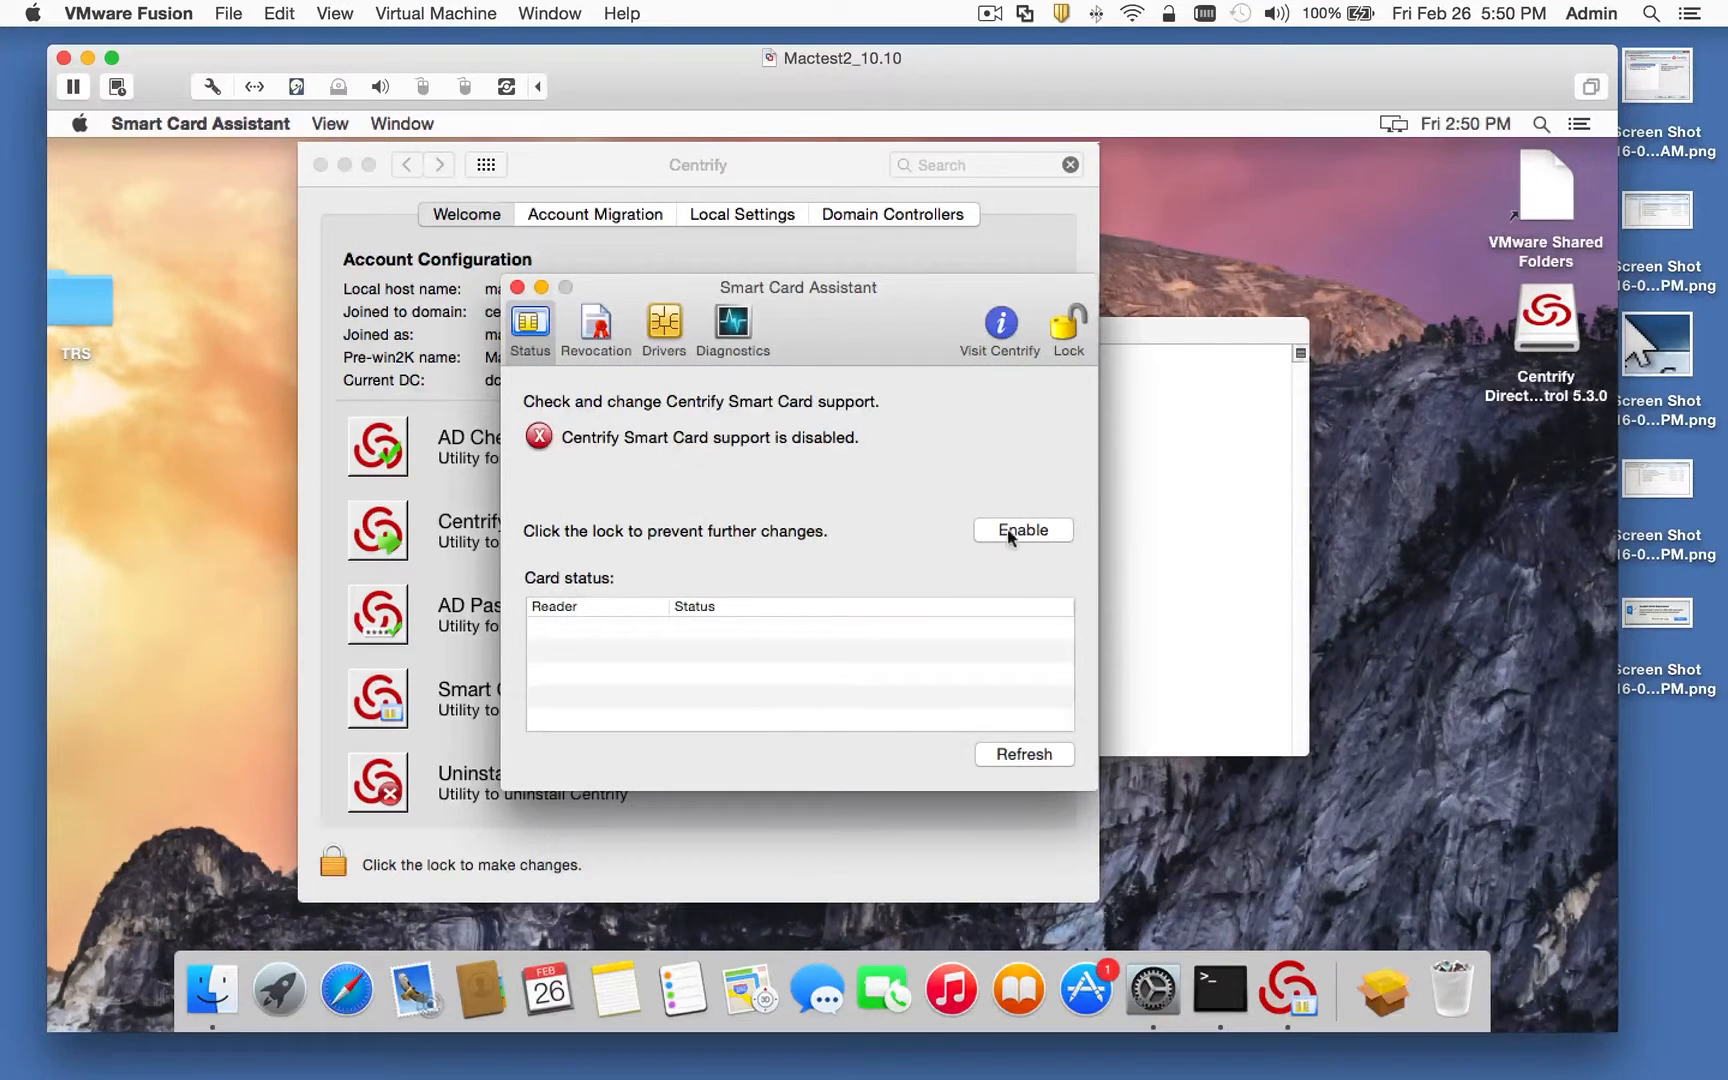
{"action": "left_click", "coordinate": [1134, 440]}
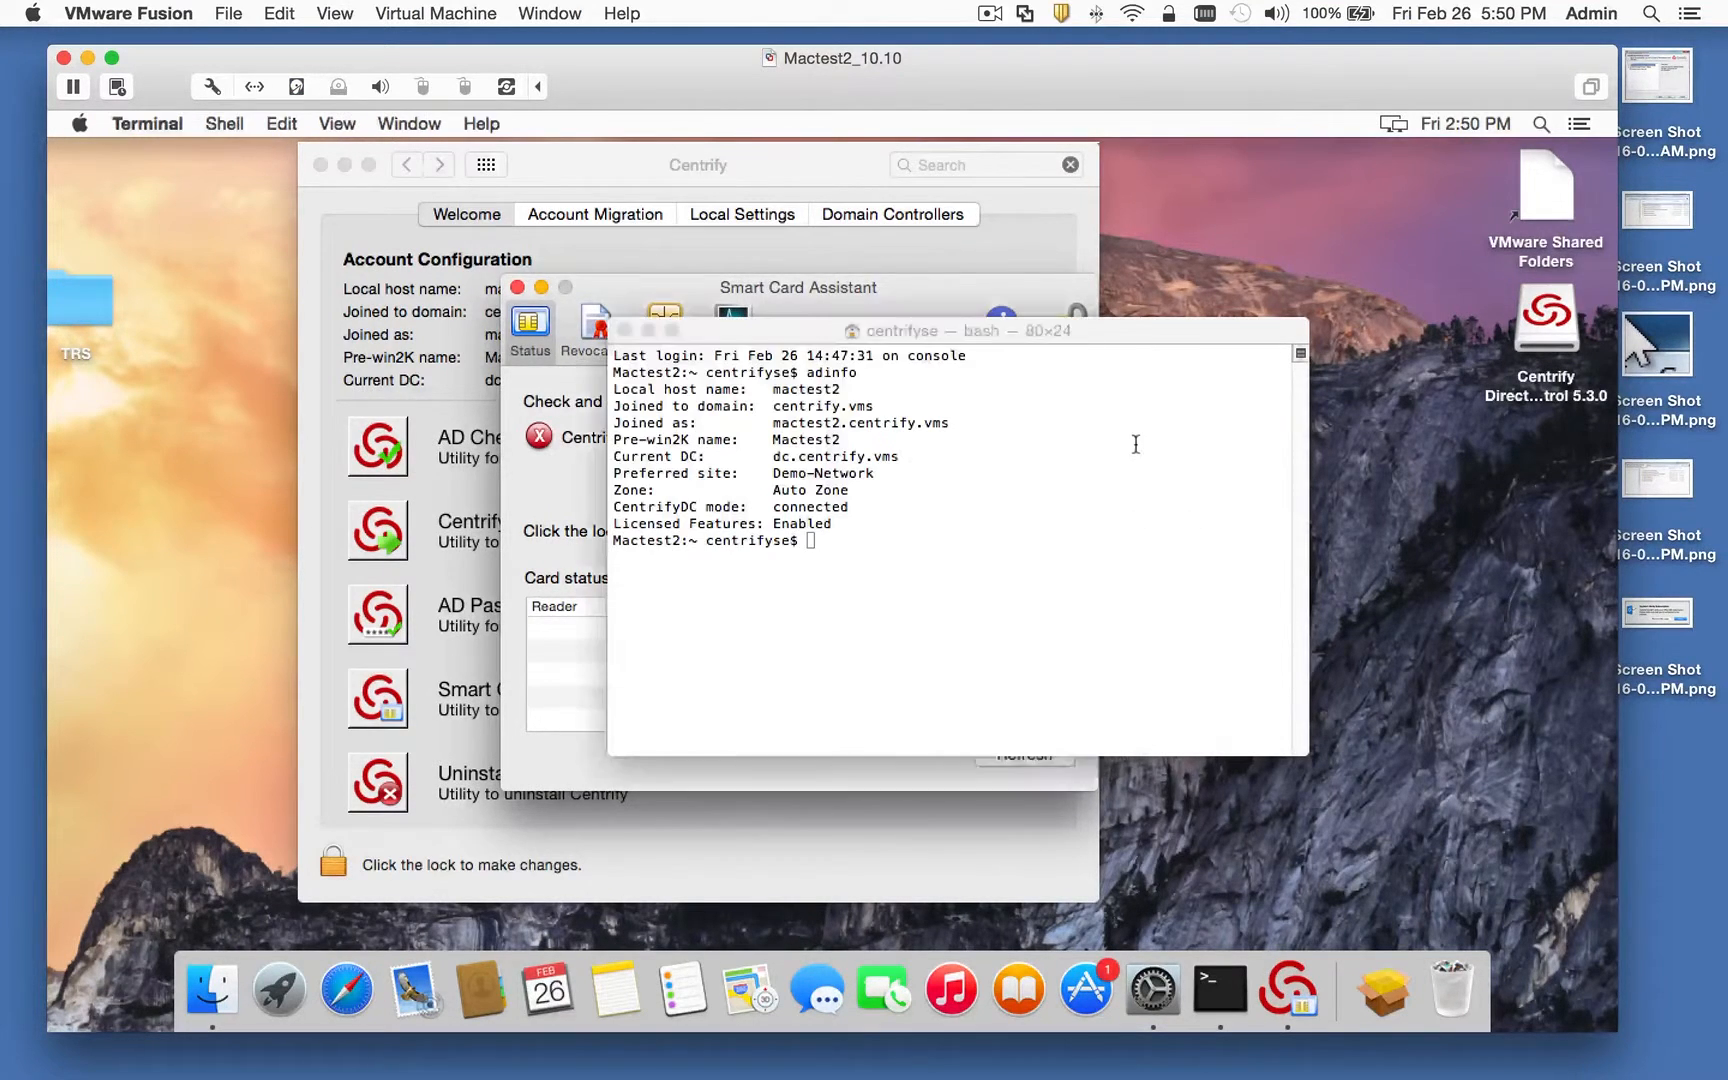
Step: Check smart card status with sctool -s and list the tool's options with sctool -?
{"action": "type", "text": "sctool"}
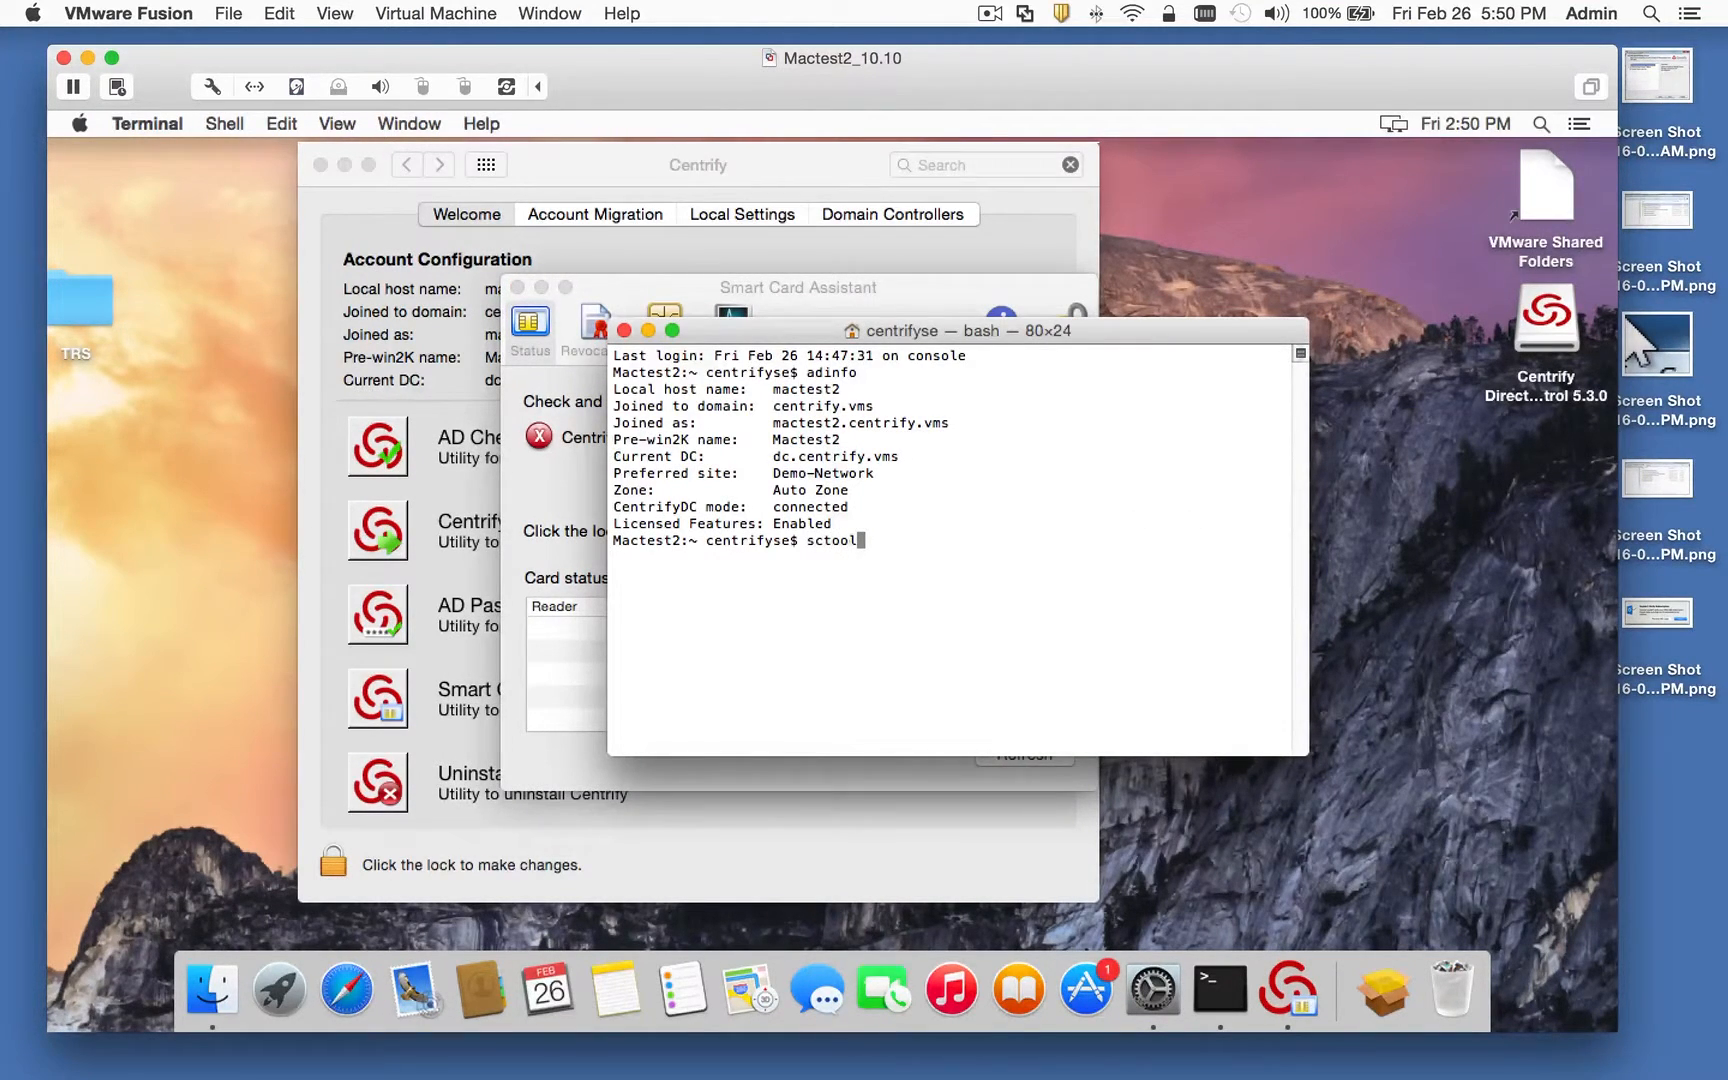
{"action": "type", "text": " -s"}
{"action": "key", "text": "Return"}
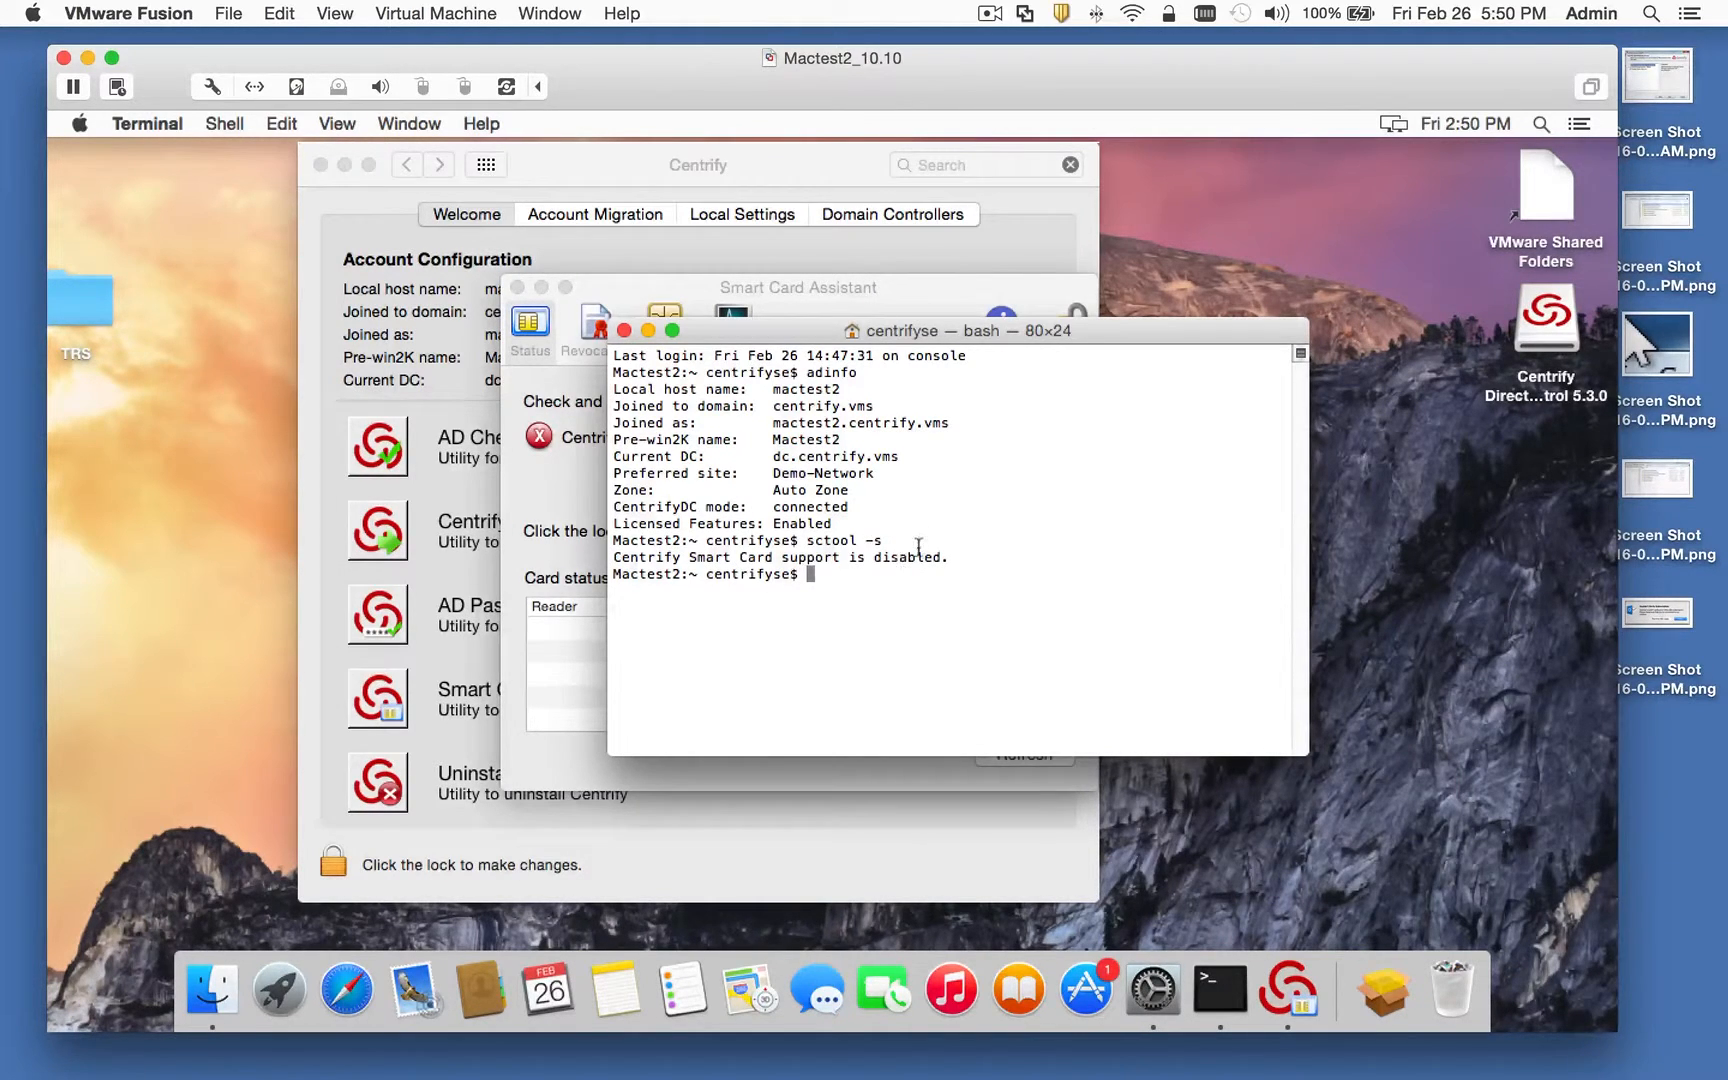
{"action": "type", "text": "sctool -?"}
{"action": "key", "text": "Return"}
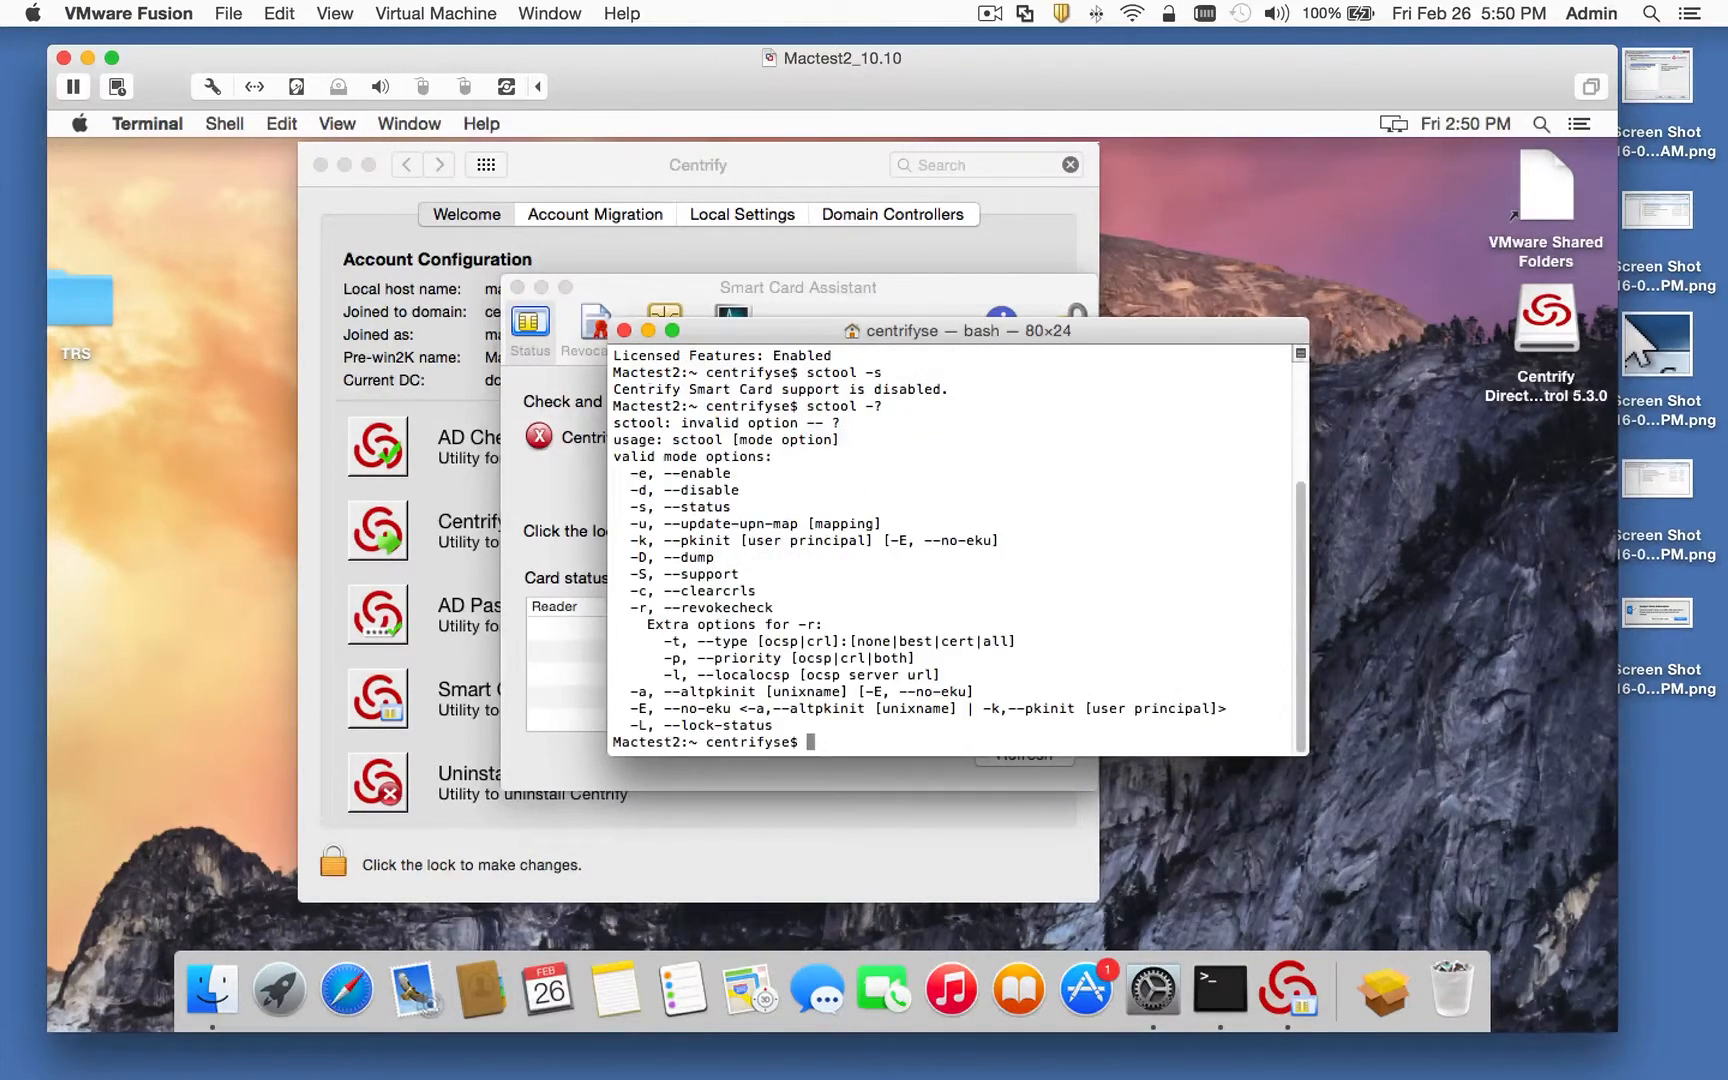
Step: Enable Centrify smart card support in the Smart Card Assistant and confirm it with sctool -s
{"action": "left_click_drag", "start_coordinate": [799, 332], "coordinate": [927, 328]}
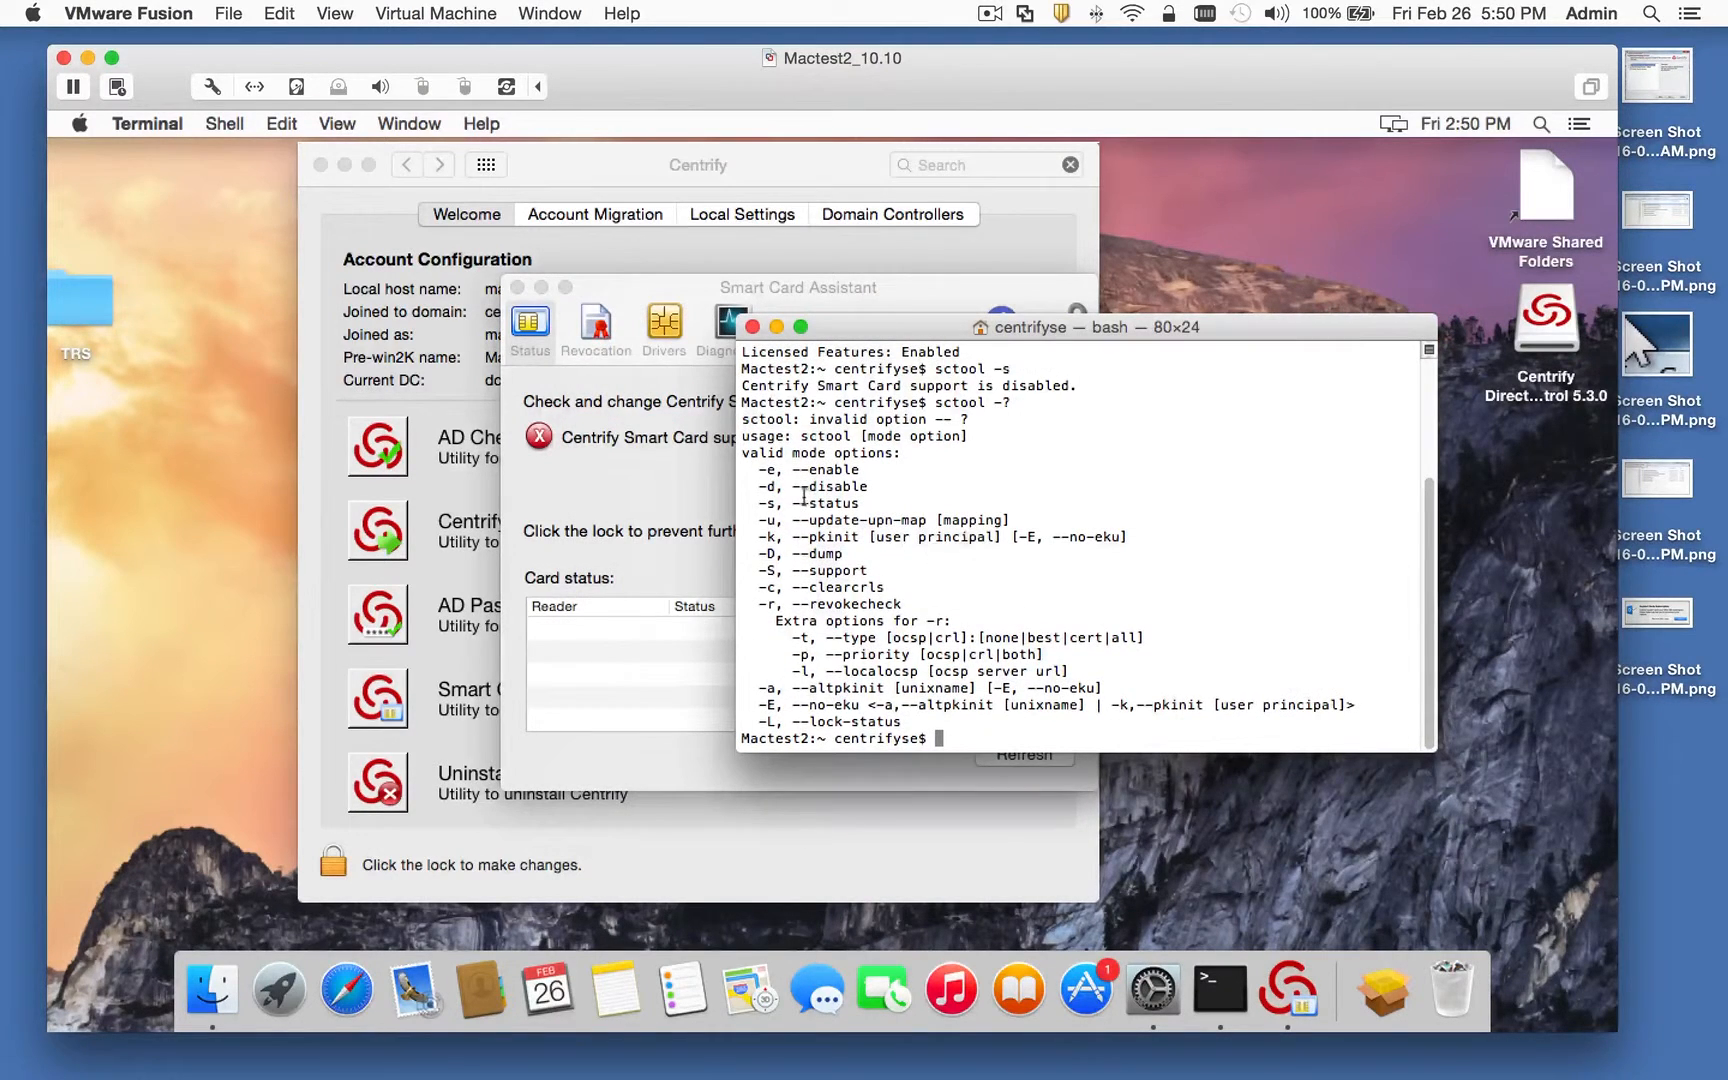
{"action": "left_click", "coordinate": [734, 487]}
{"action": "left_click", "coordinate": [1022, 532]}
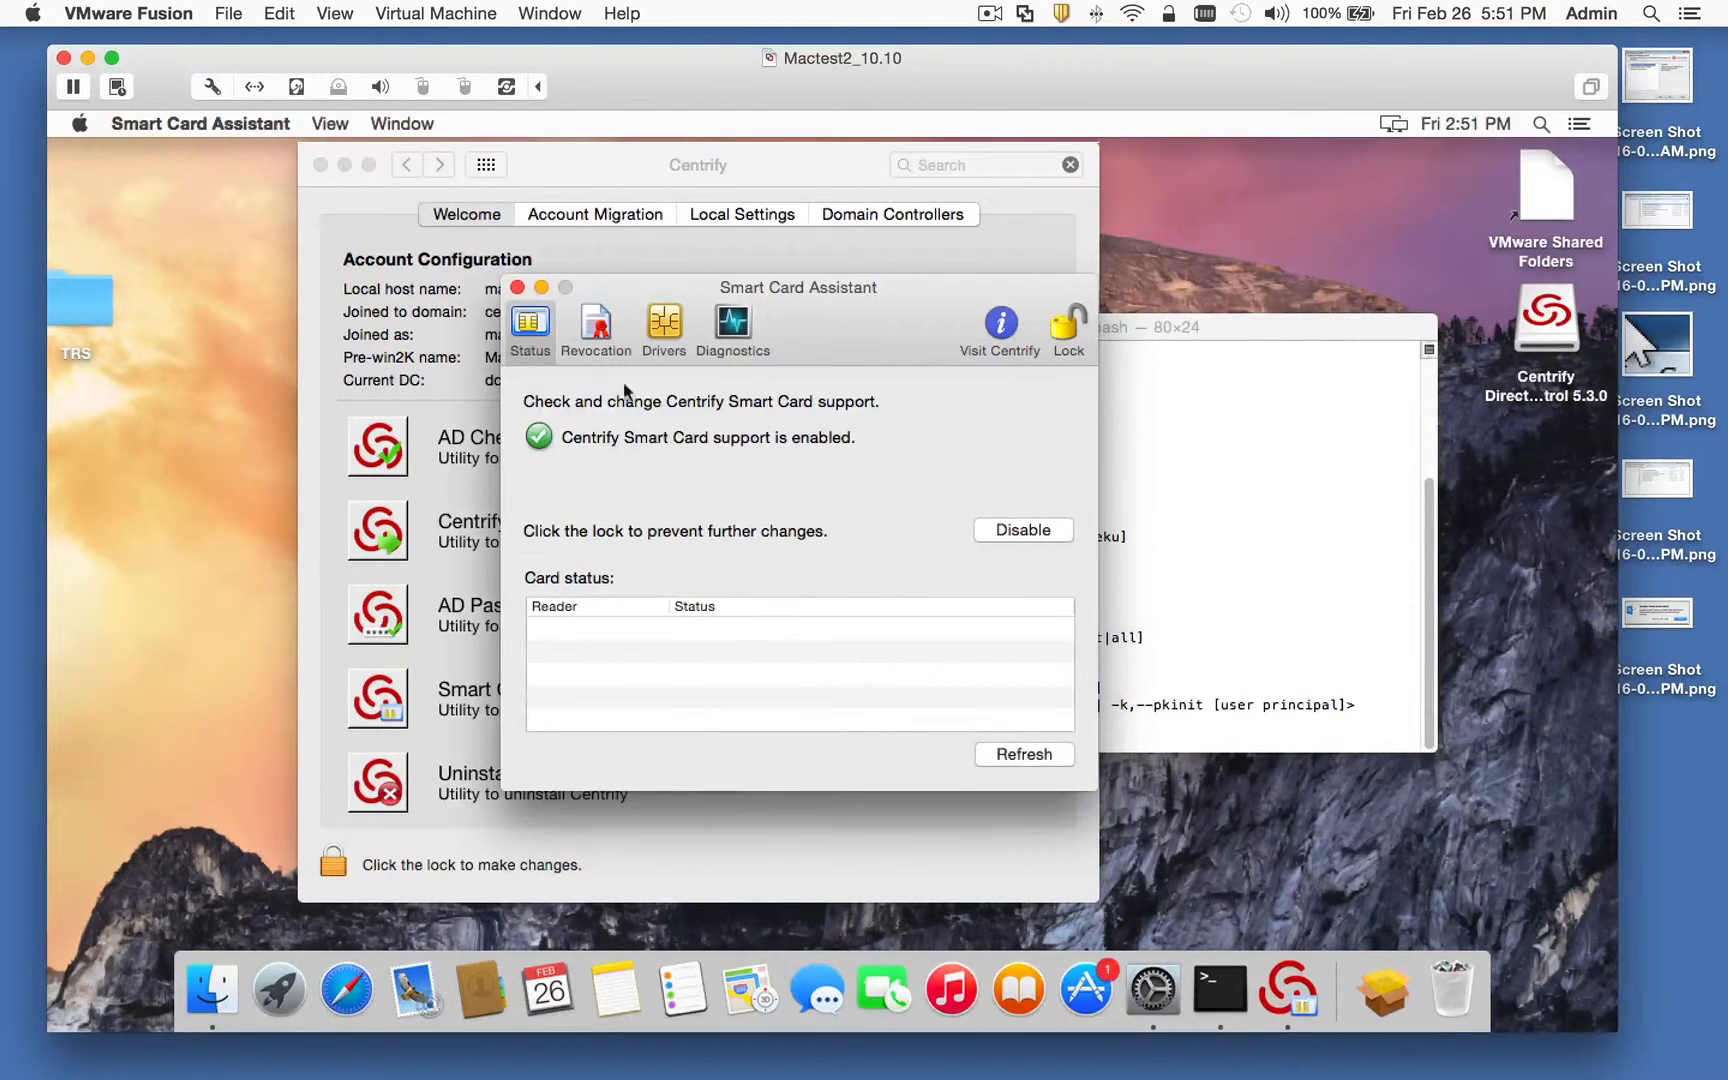
{"action": "left_click", "coordinate": [1171, 438]}
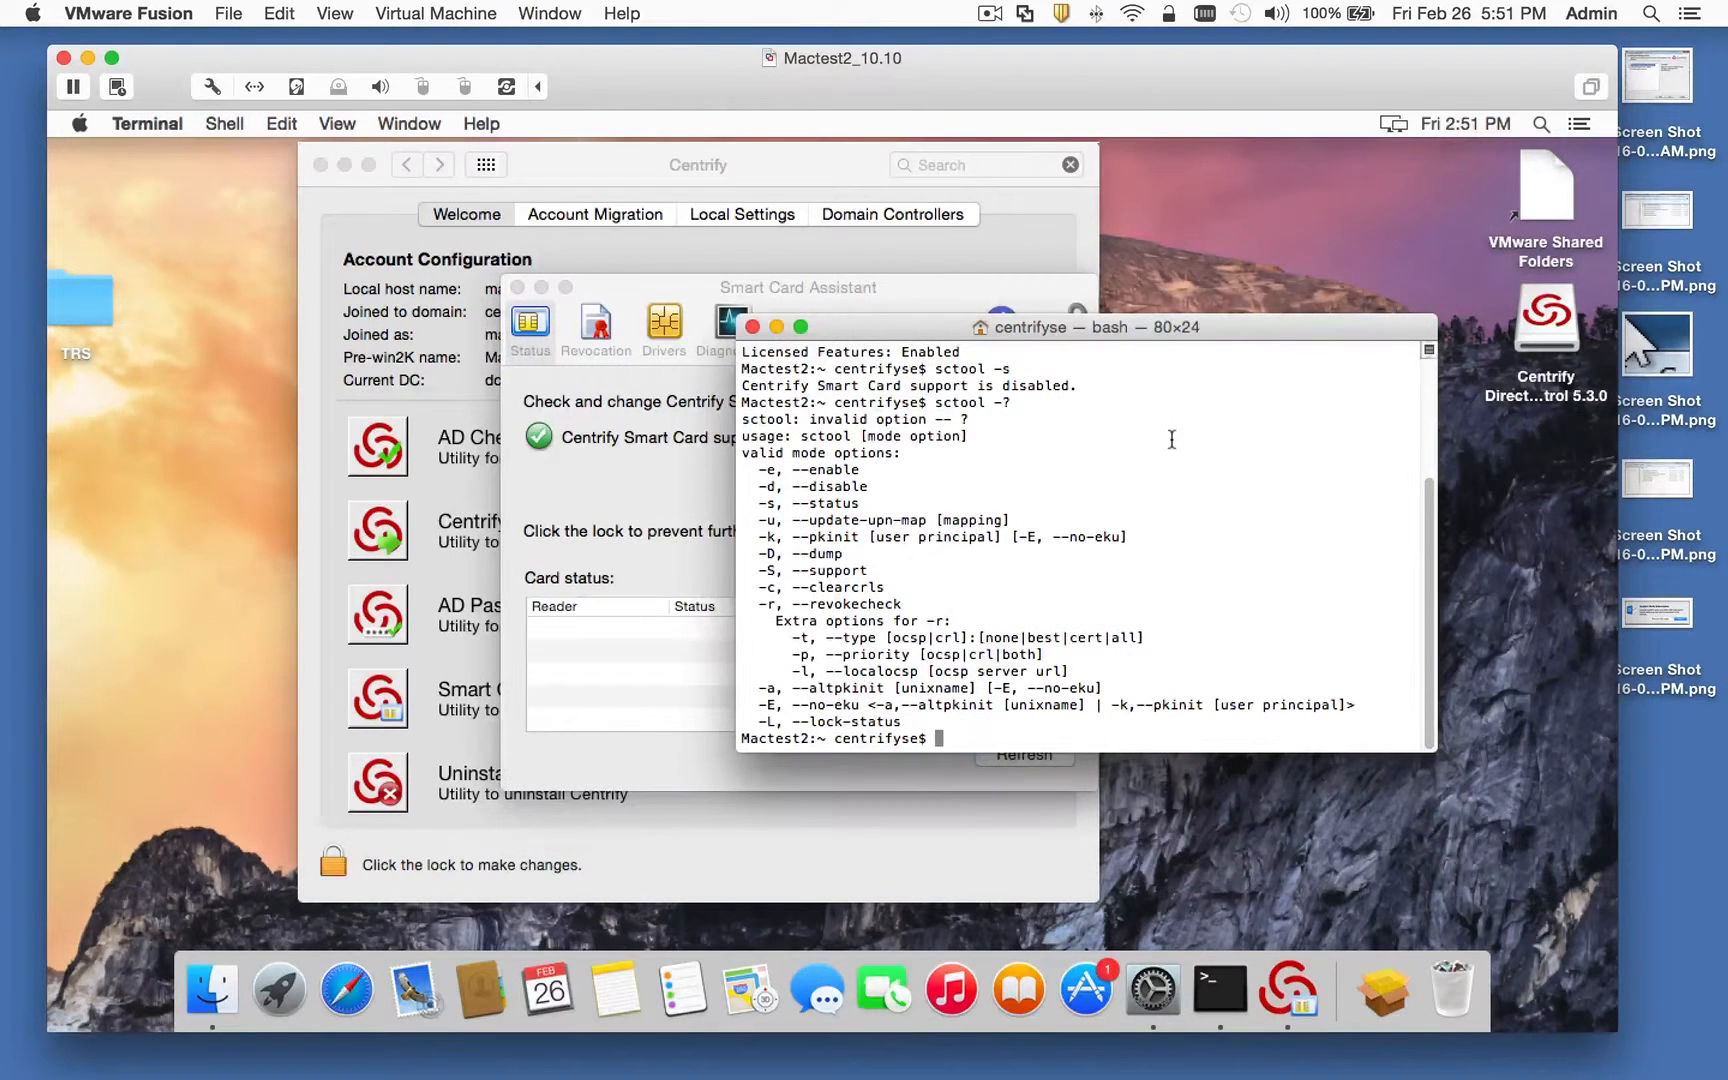
{"action": "type", "text": "sctool -s"}
{"action": "key", "text": "Return"}
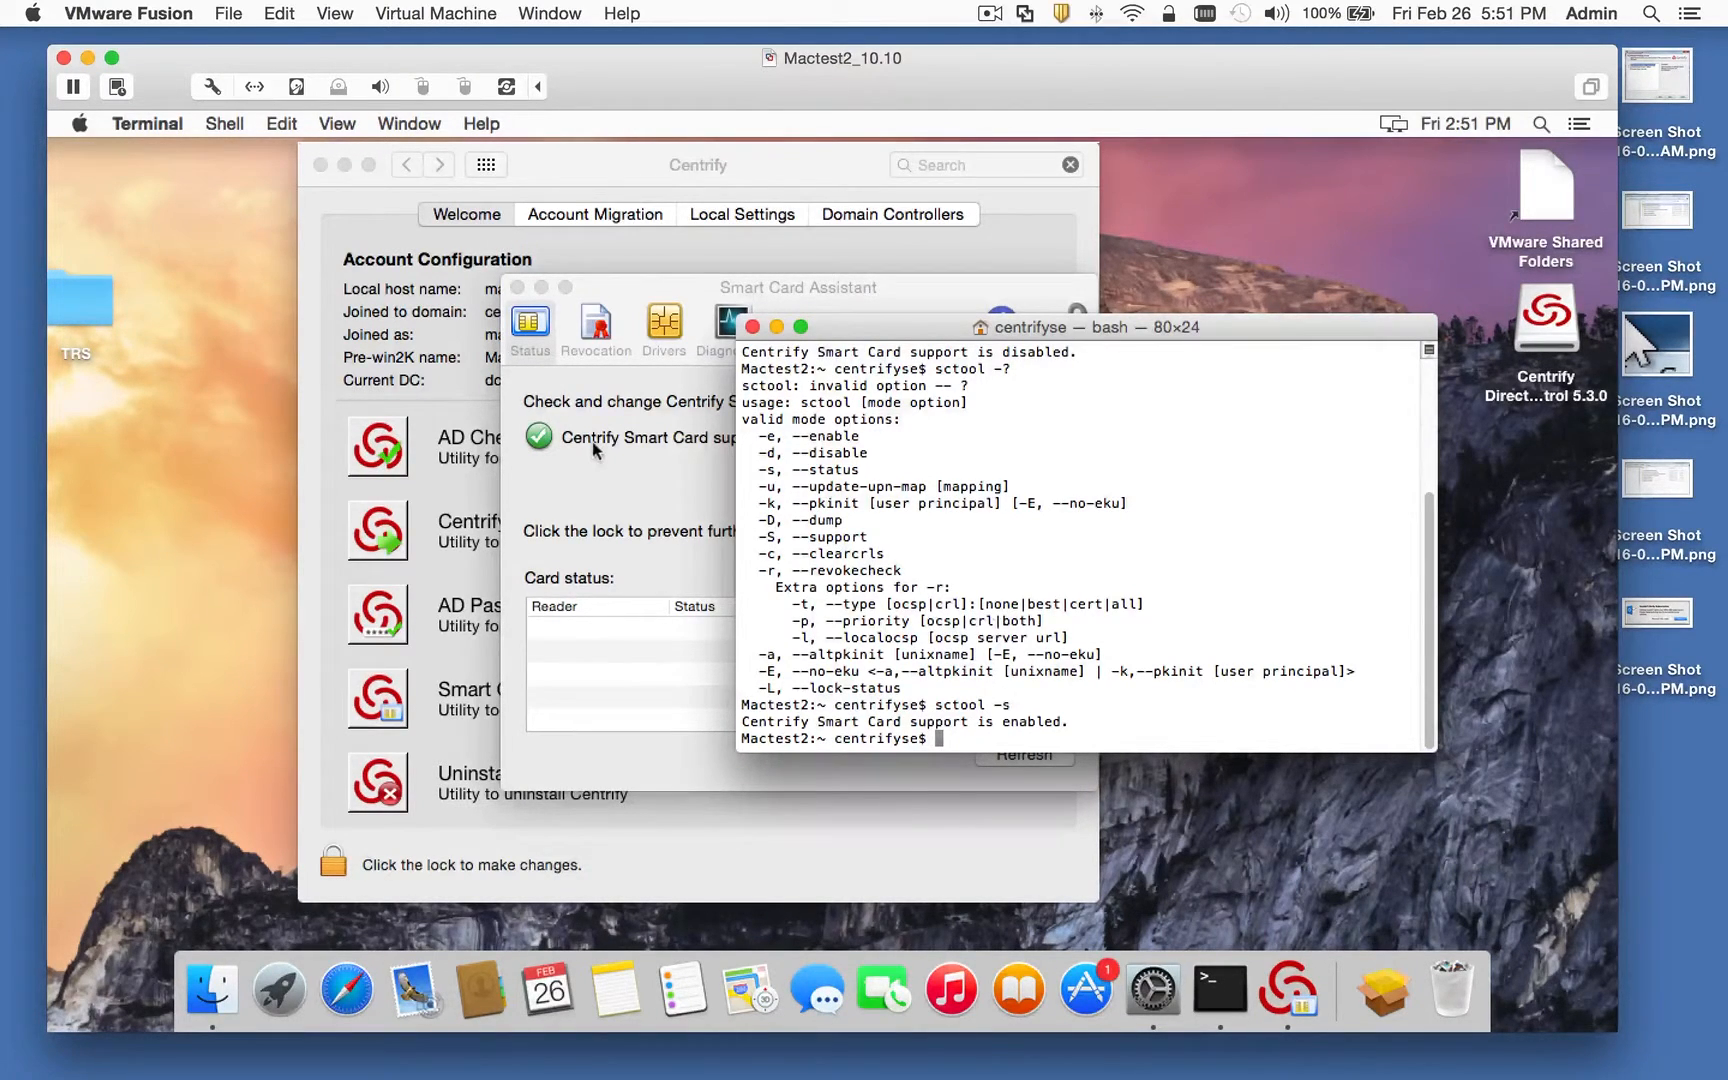
Step: Close the terminal, Smart Card Assistant and Centrify settings windows, then attach the YubiKey to the VM
{"action": "left_click", "coordinate": [752, 327]}
{"action": "left_click", "coordinate": [517, 287]}
{"action": "left_click", "coordinate": [320, 164]}
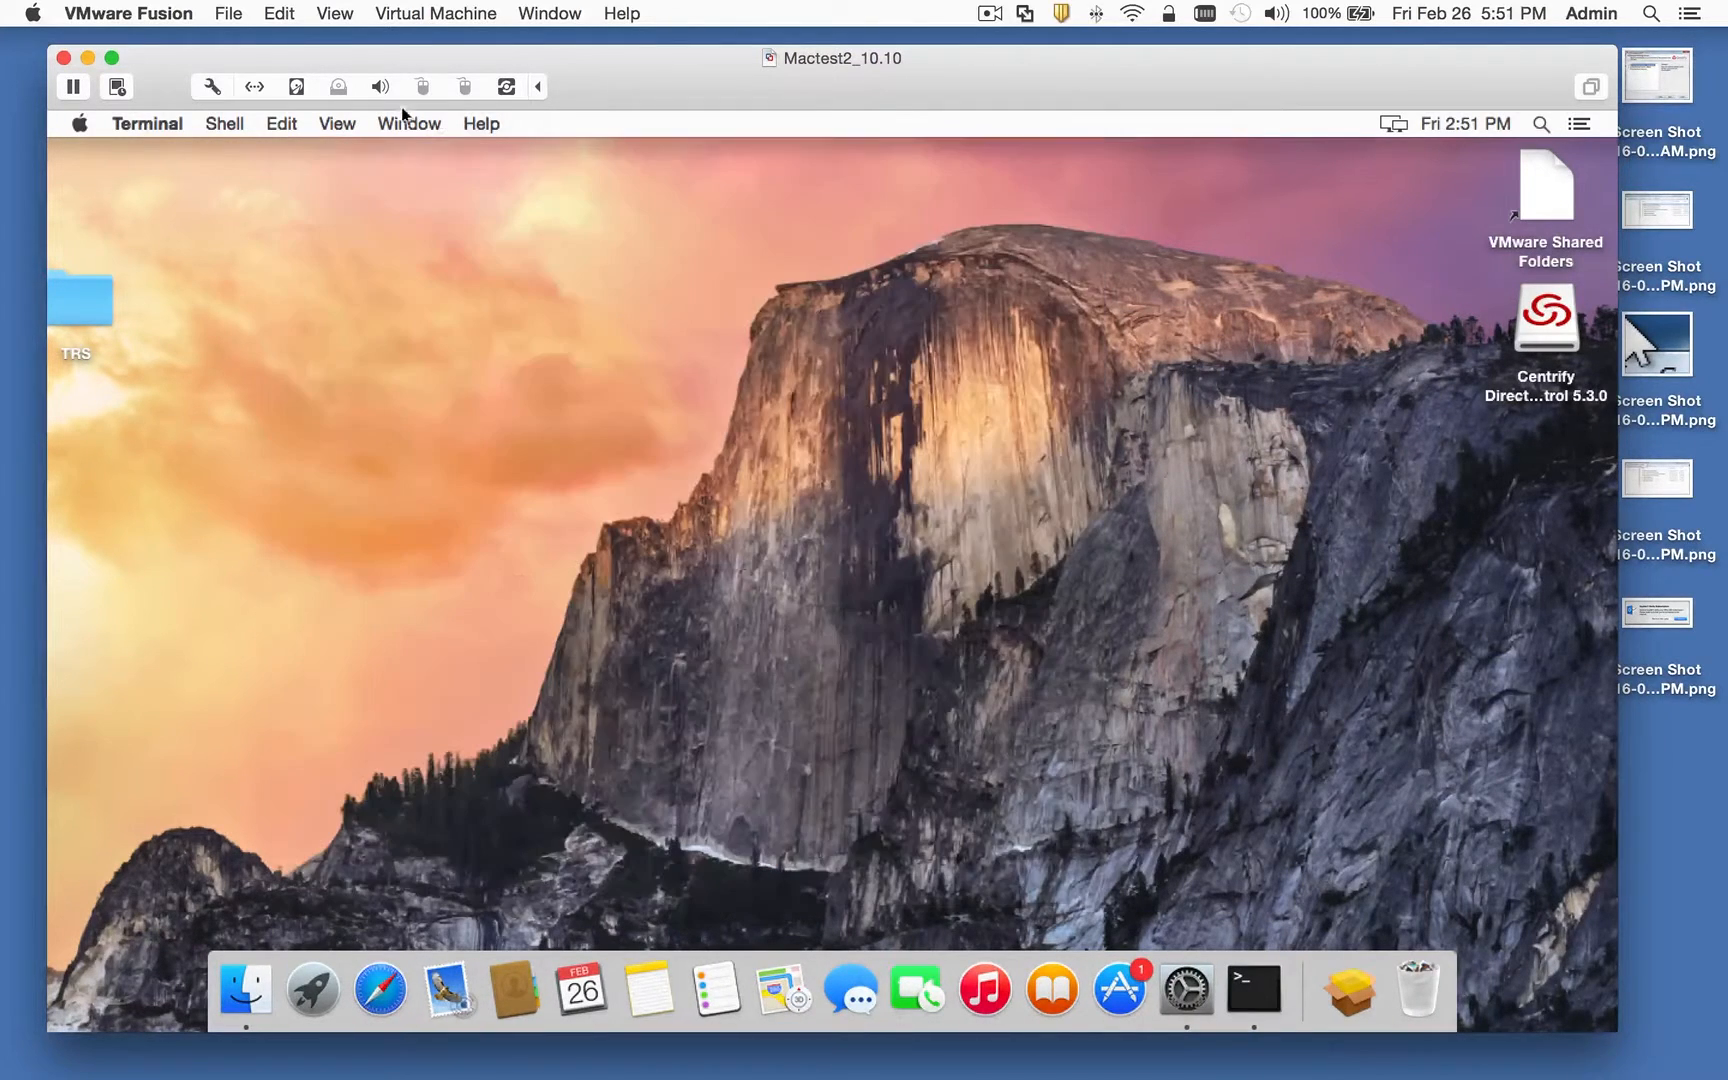
{"action": "left_click", "coordinate": [464, 86]}
{"action": "left_click", "coordinate": [485, 116]}
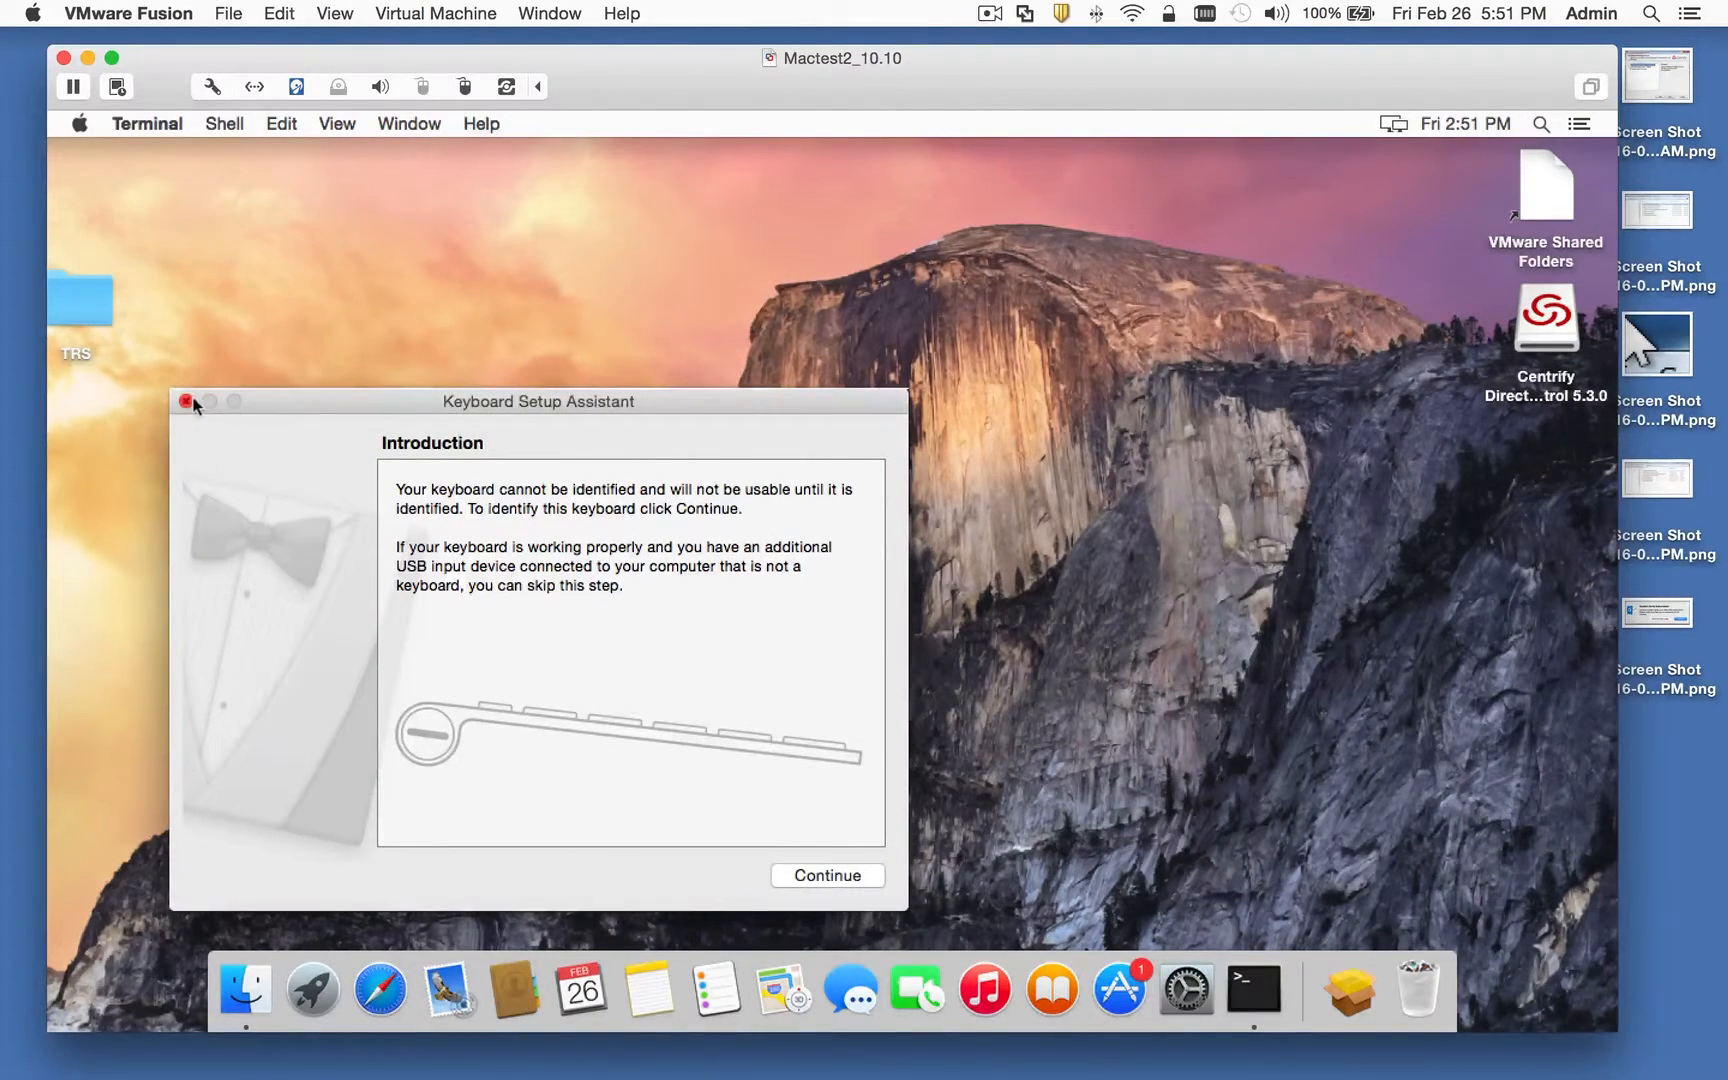
{"action": "left_click", "coordinate": [184, 402]}
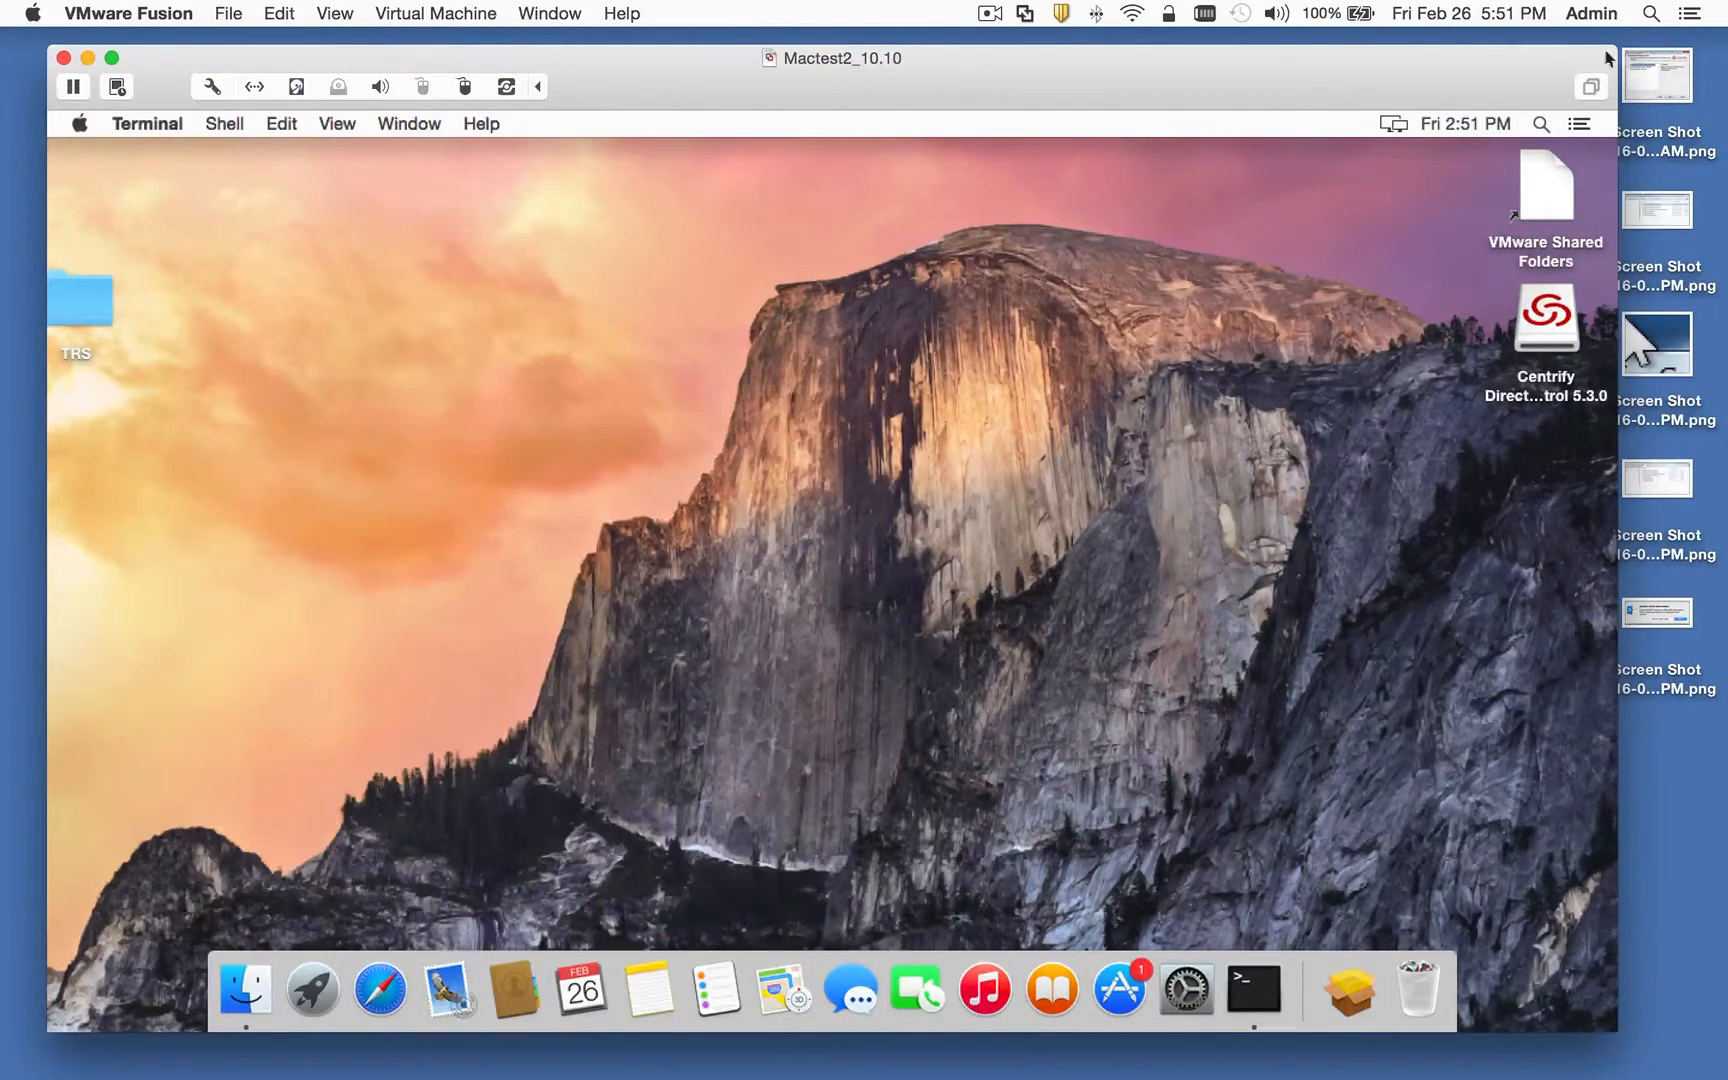
Step: In Keychain Access, inspect the two certificates in the YubiKey's PIV keychain
{"action": "left_click", "coordinate": [1541, 123]}
{"action": "type", "text": "key"}
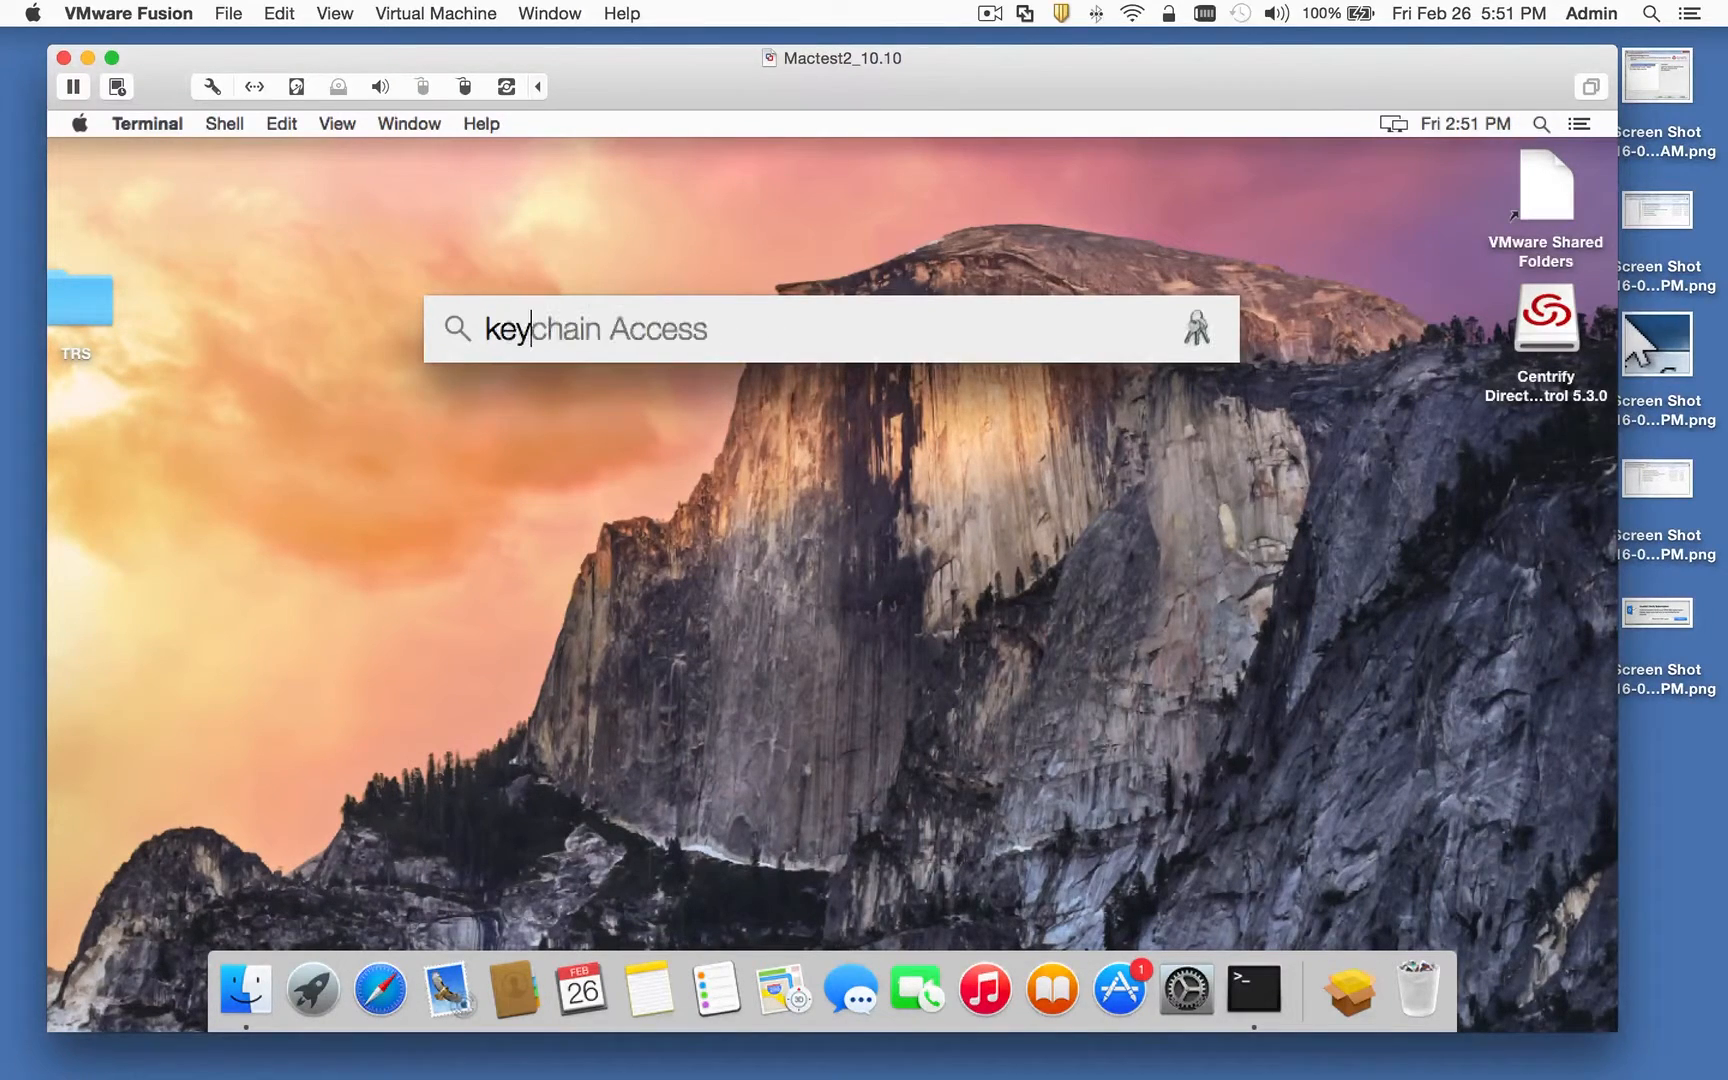
{"action": "key", "text": "Return"}
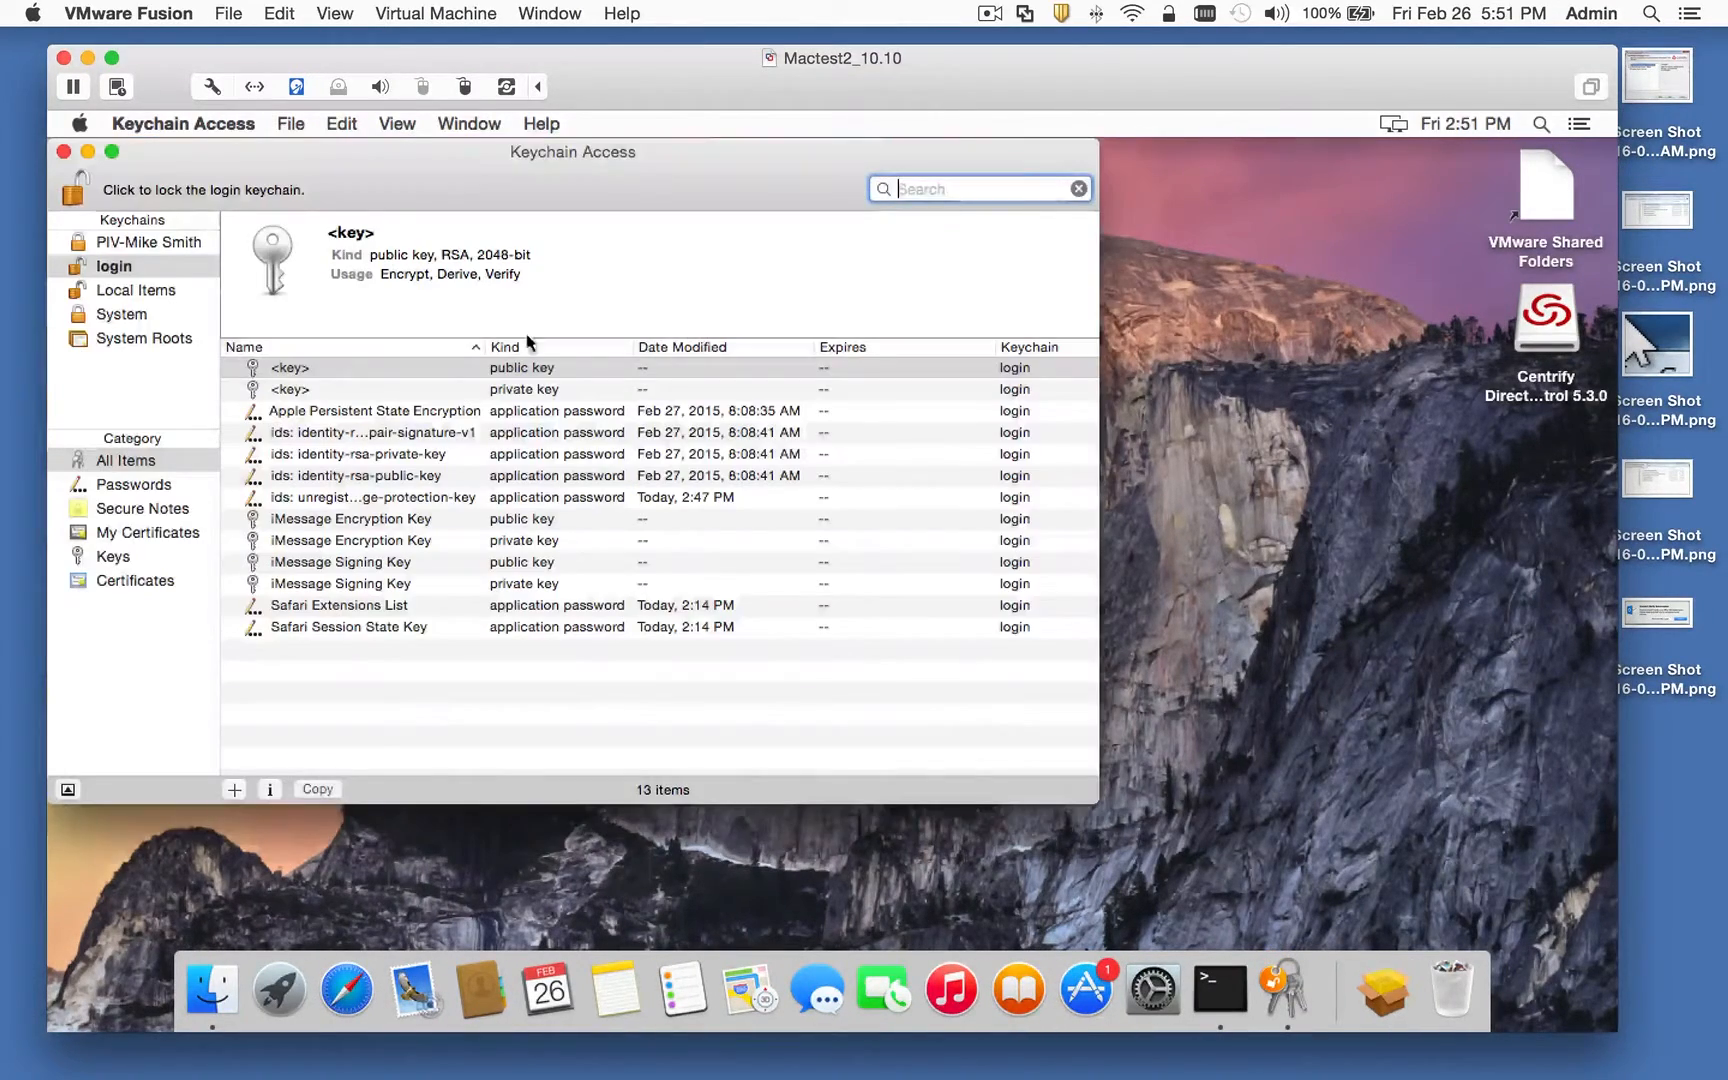
{"action": "left_click", "coordinate": [120, 245]}
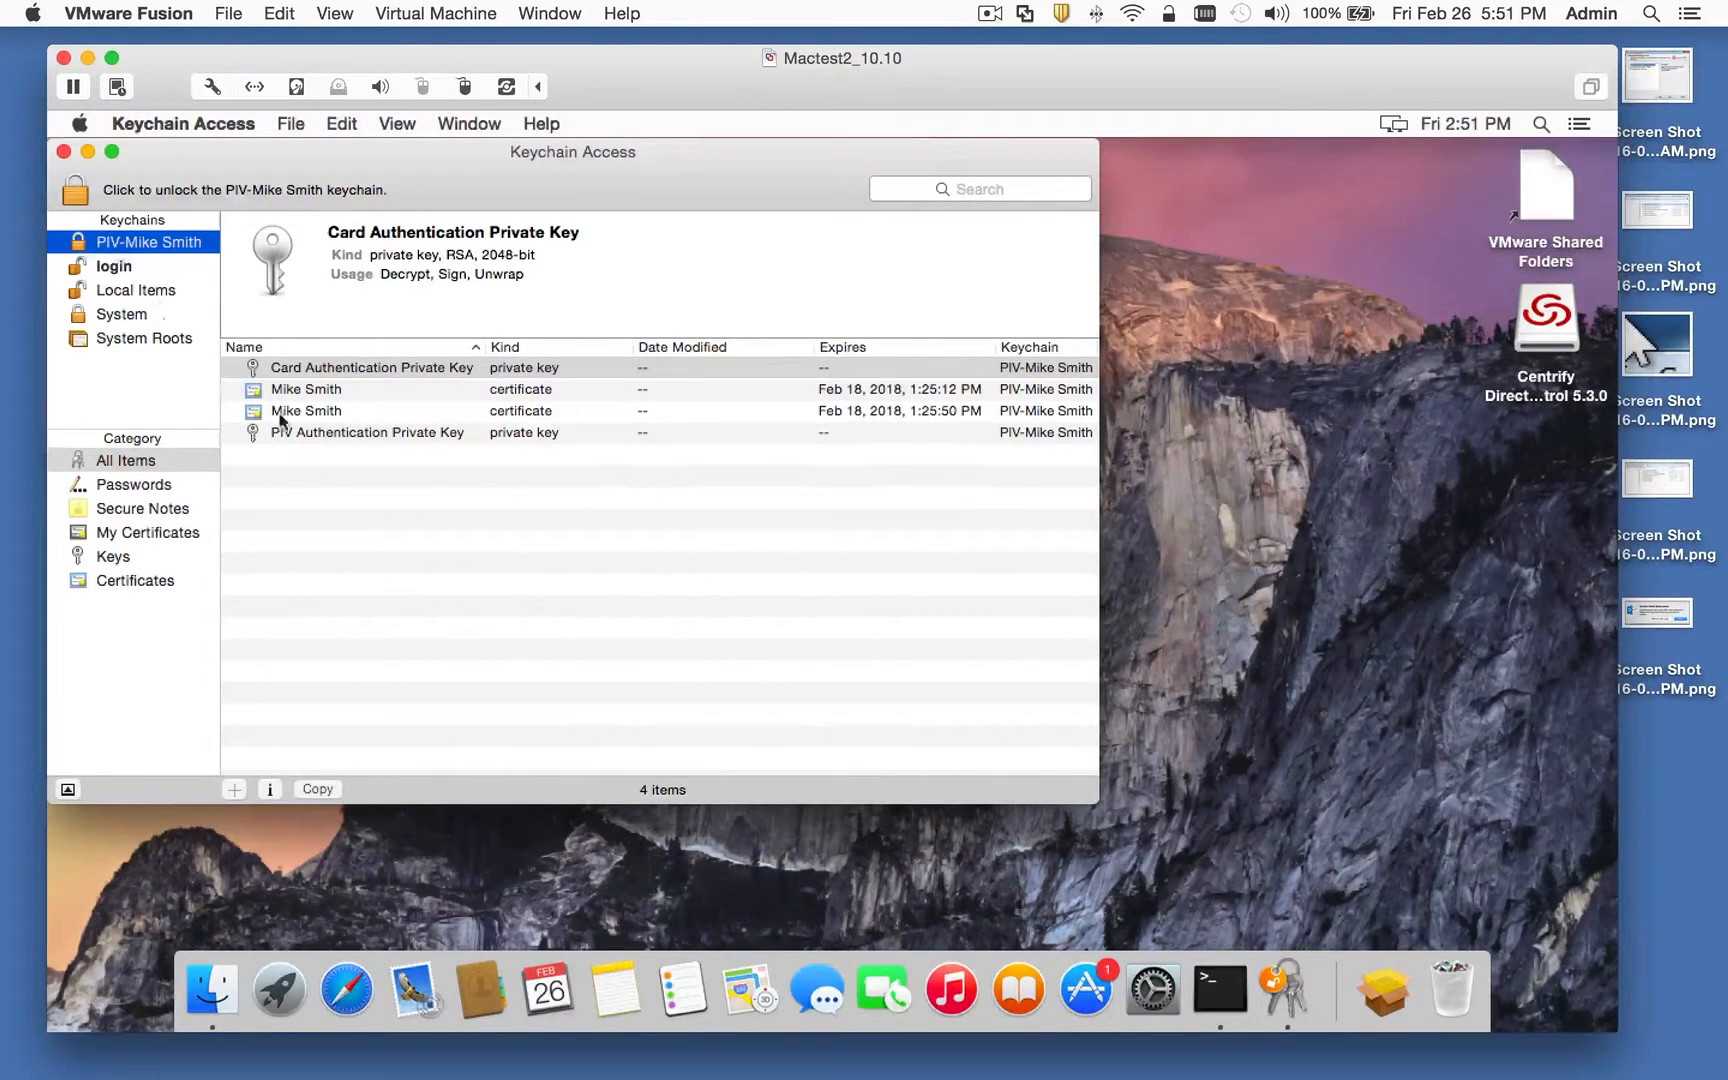
{"action": "left_click", "coordinate": [122, 584]}
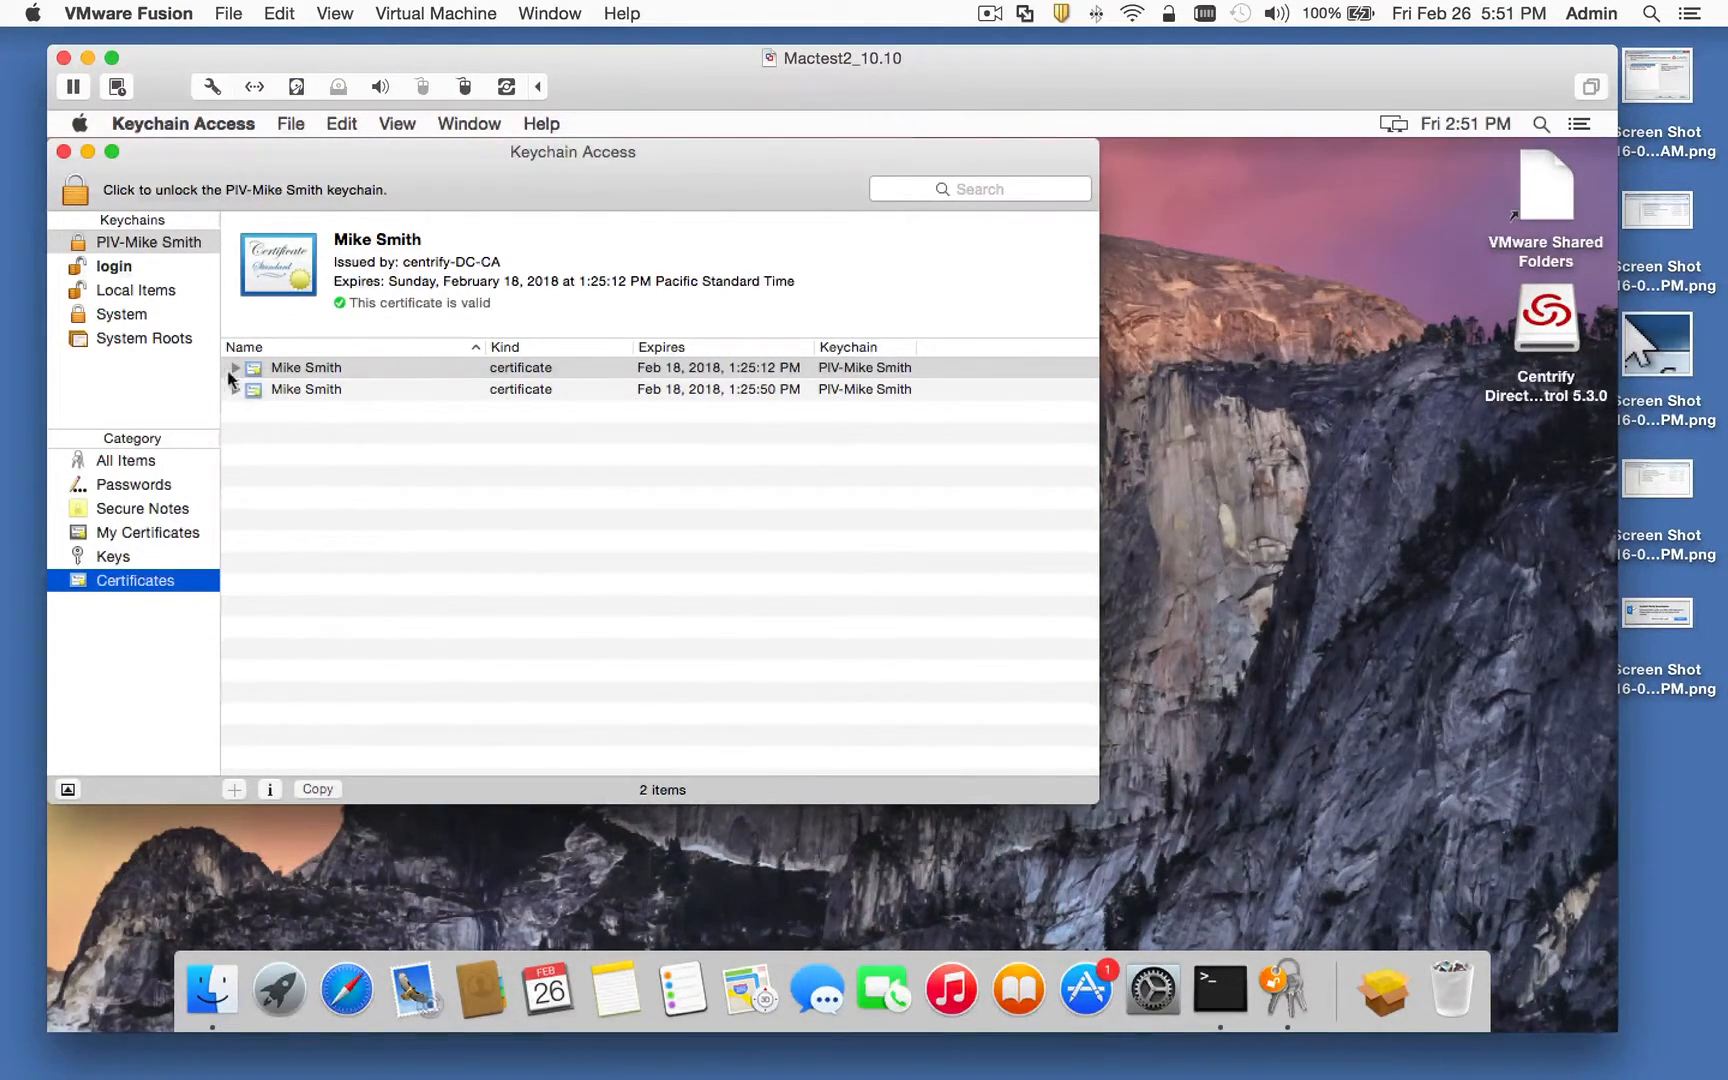
{"action": "left_click", "coordinate": [276, 389]}
{"action": "left_click", "coordinate": [269, 368]}
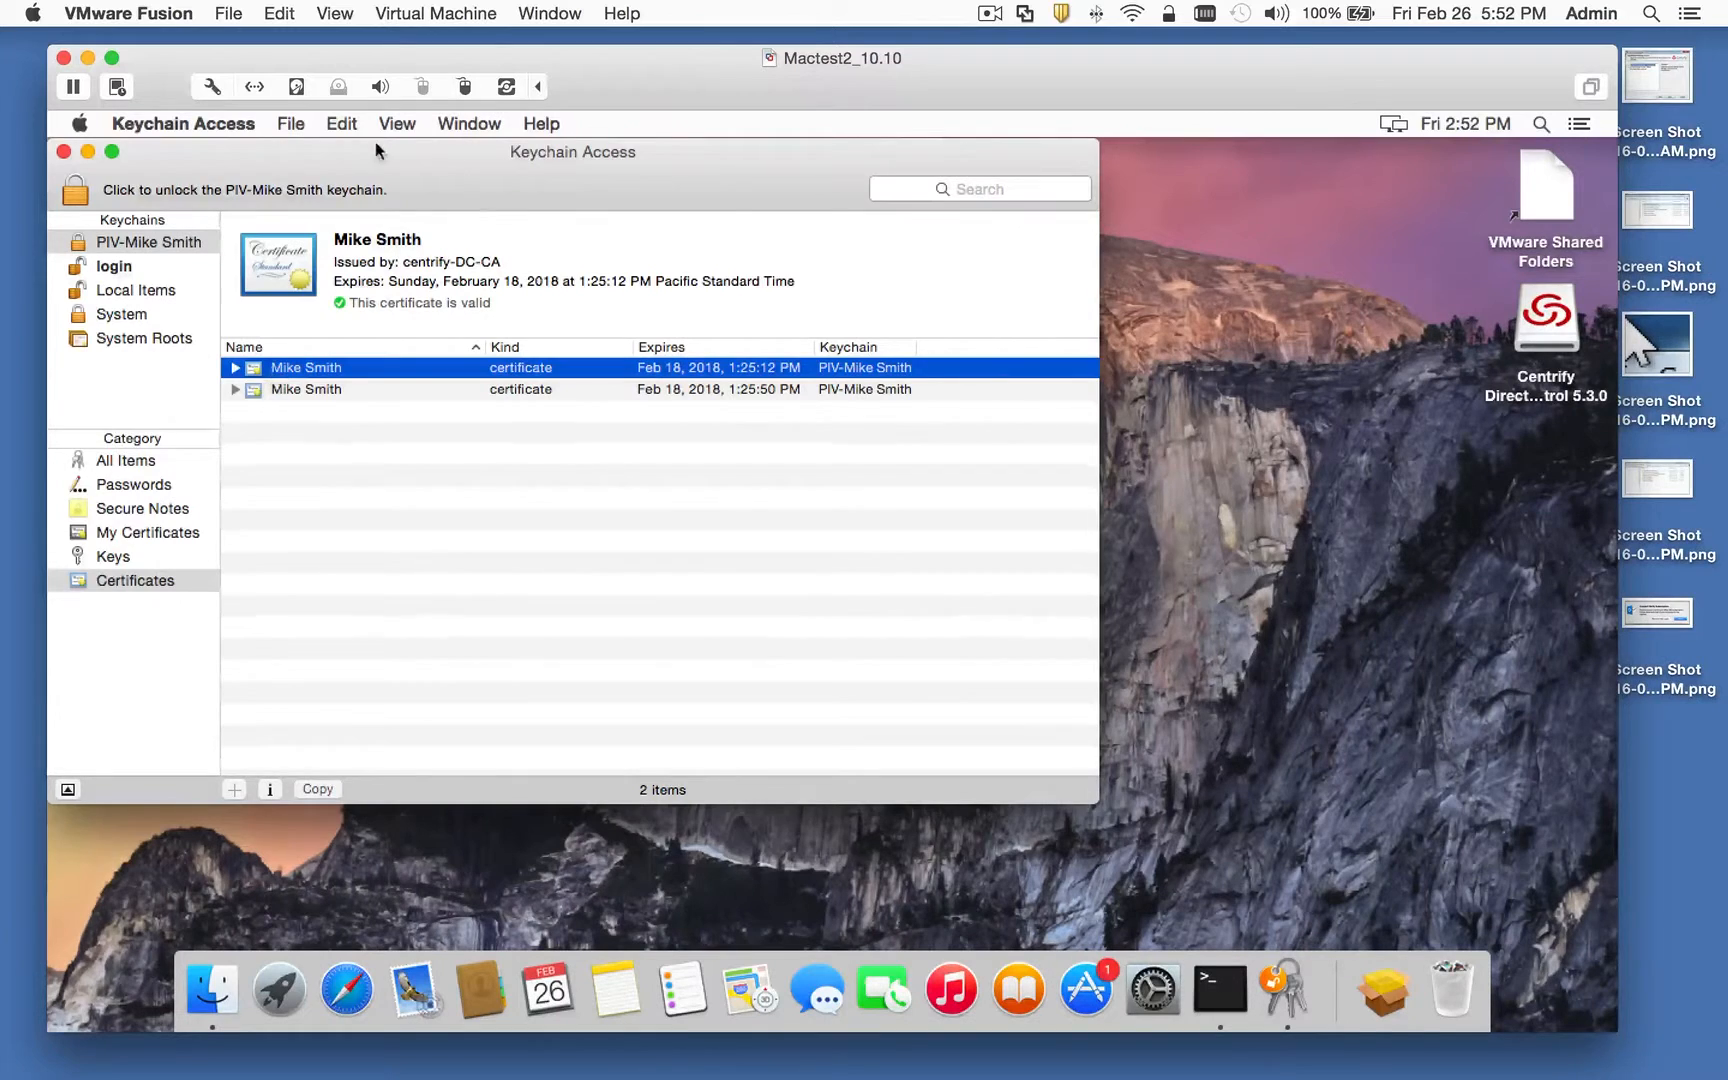
Step: Close Keychain Access and start logging out of the session
{"action": "left_click_drag", "start_coordinate": [370, 150], "coordinate": [518, 180]}
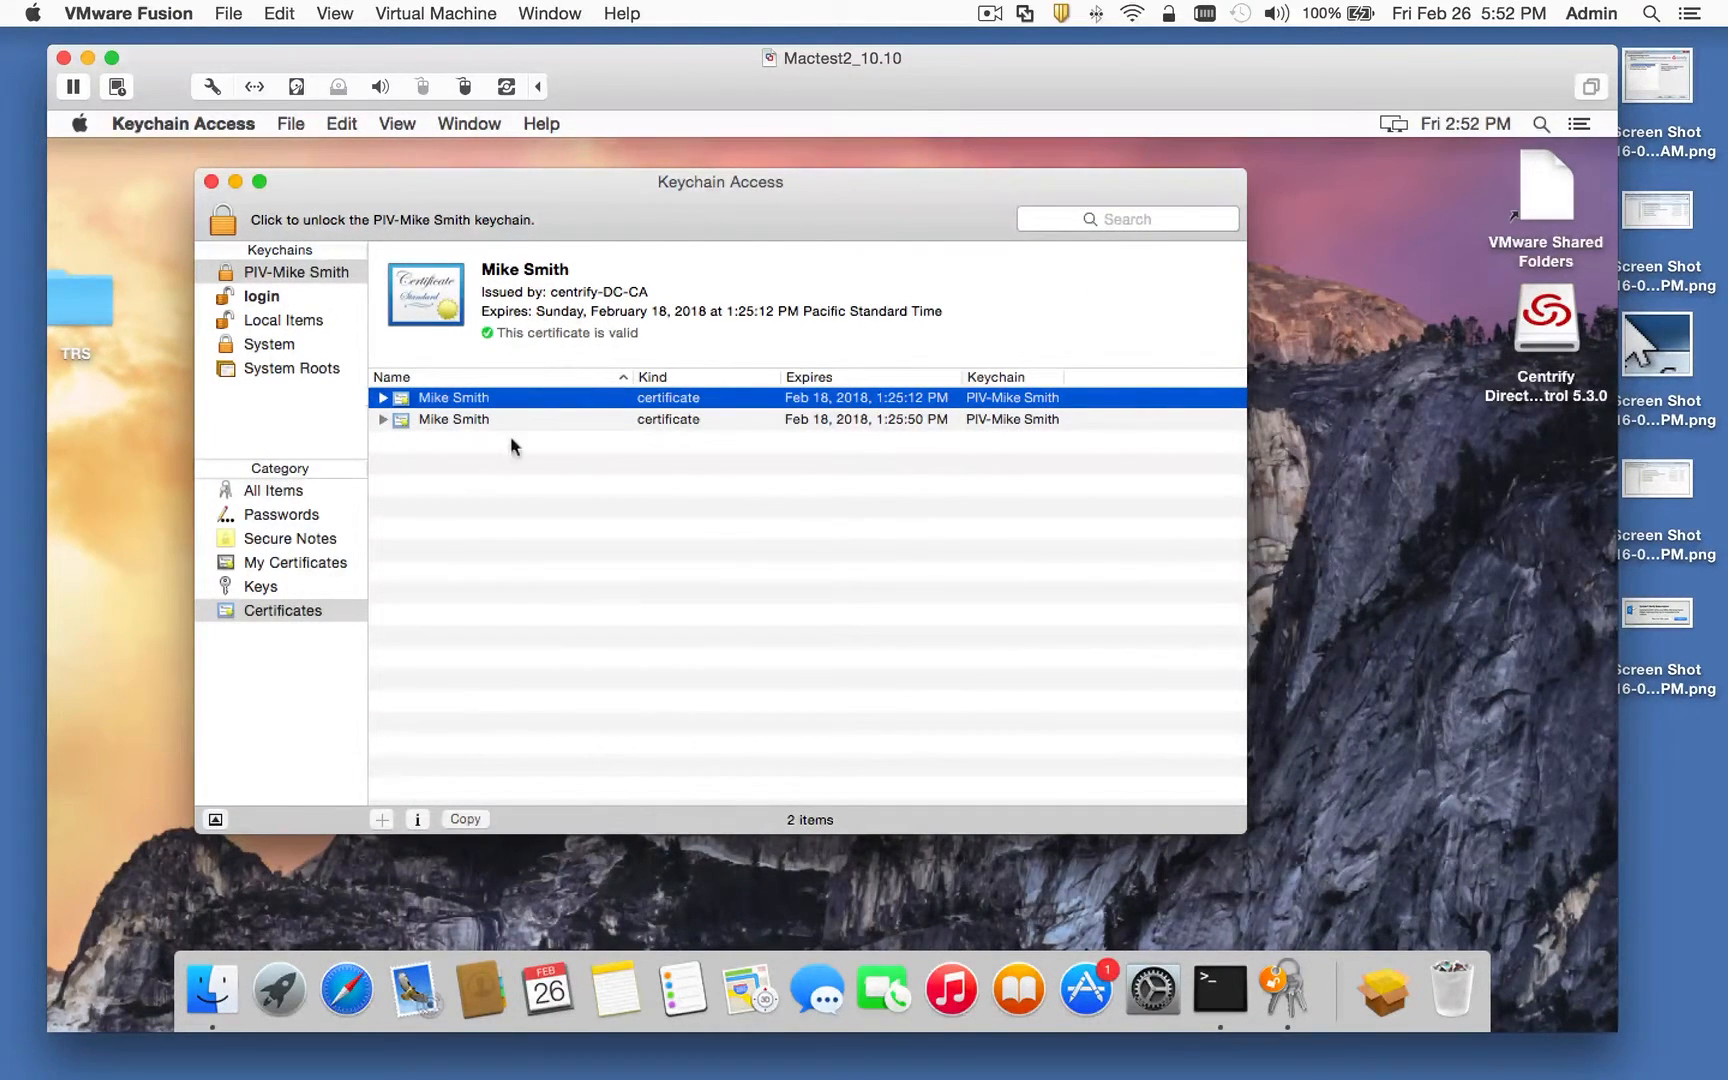
{"action": "left_click", "coordinate": [211, 183]}
{"action": "left_click", "coordinate": [84, 128]}
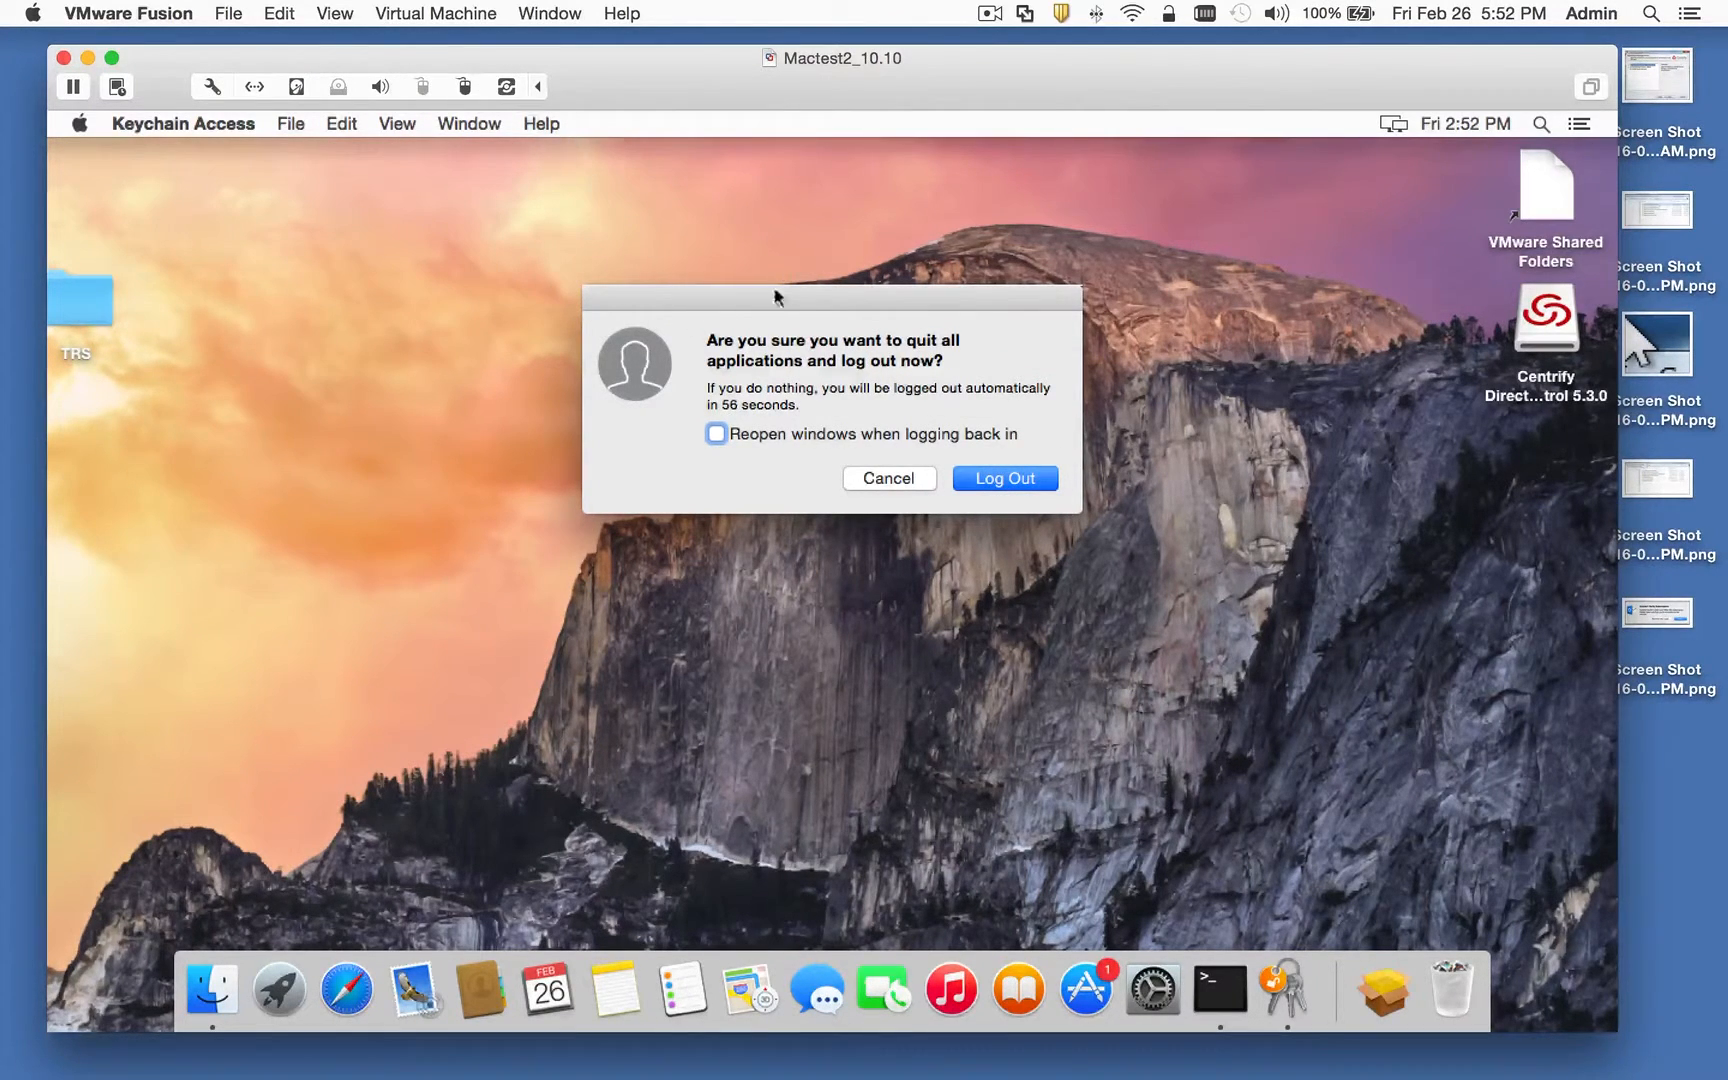
Step: Confirm the log-out and detach the YubiKey from the virtual machine
{"action": "left_click", "coordinate": [998, 480]}
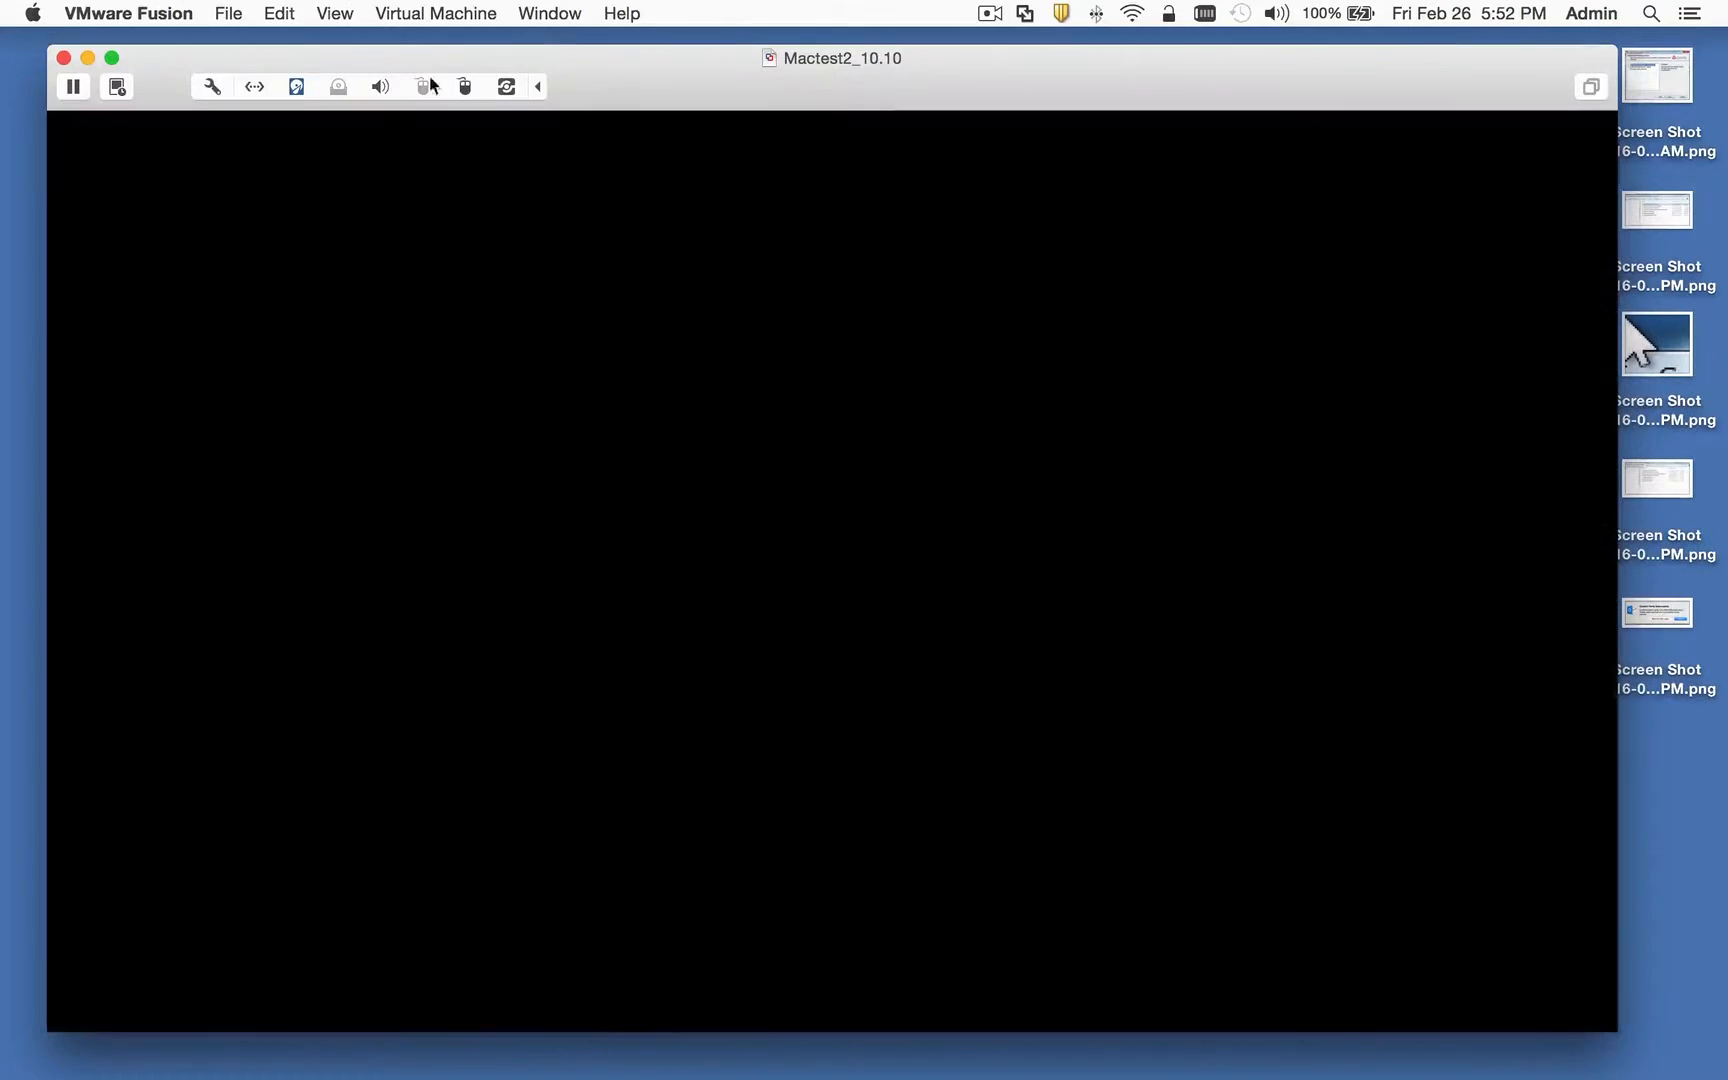
{"action": "left_click", "coordinate": [464, 86]}
{"action": "left_click", "coordinate": [477, 115]}
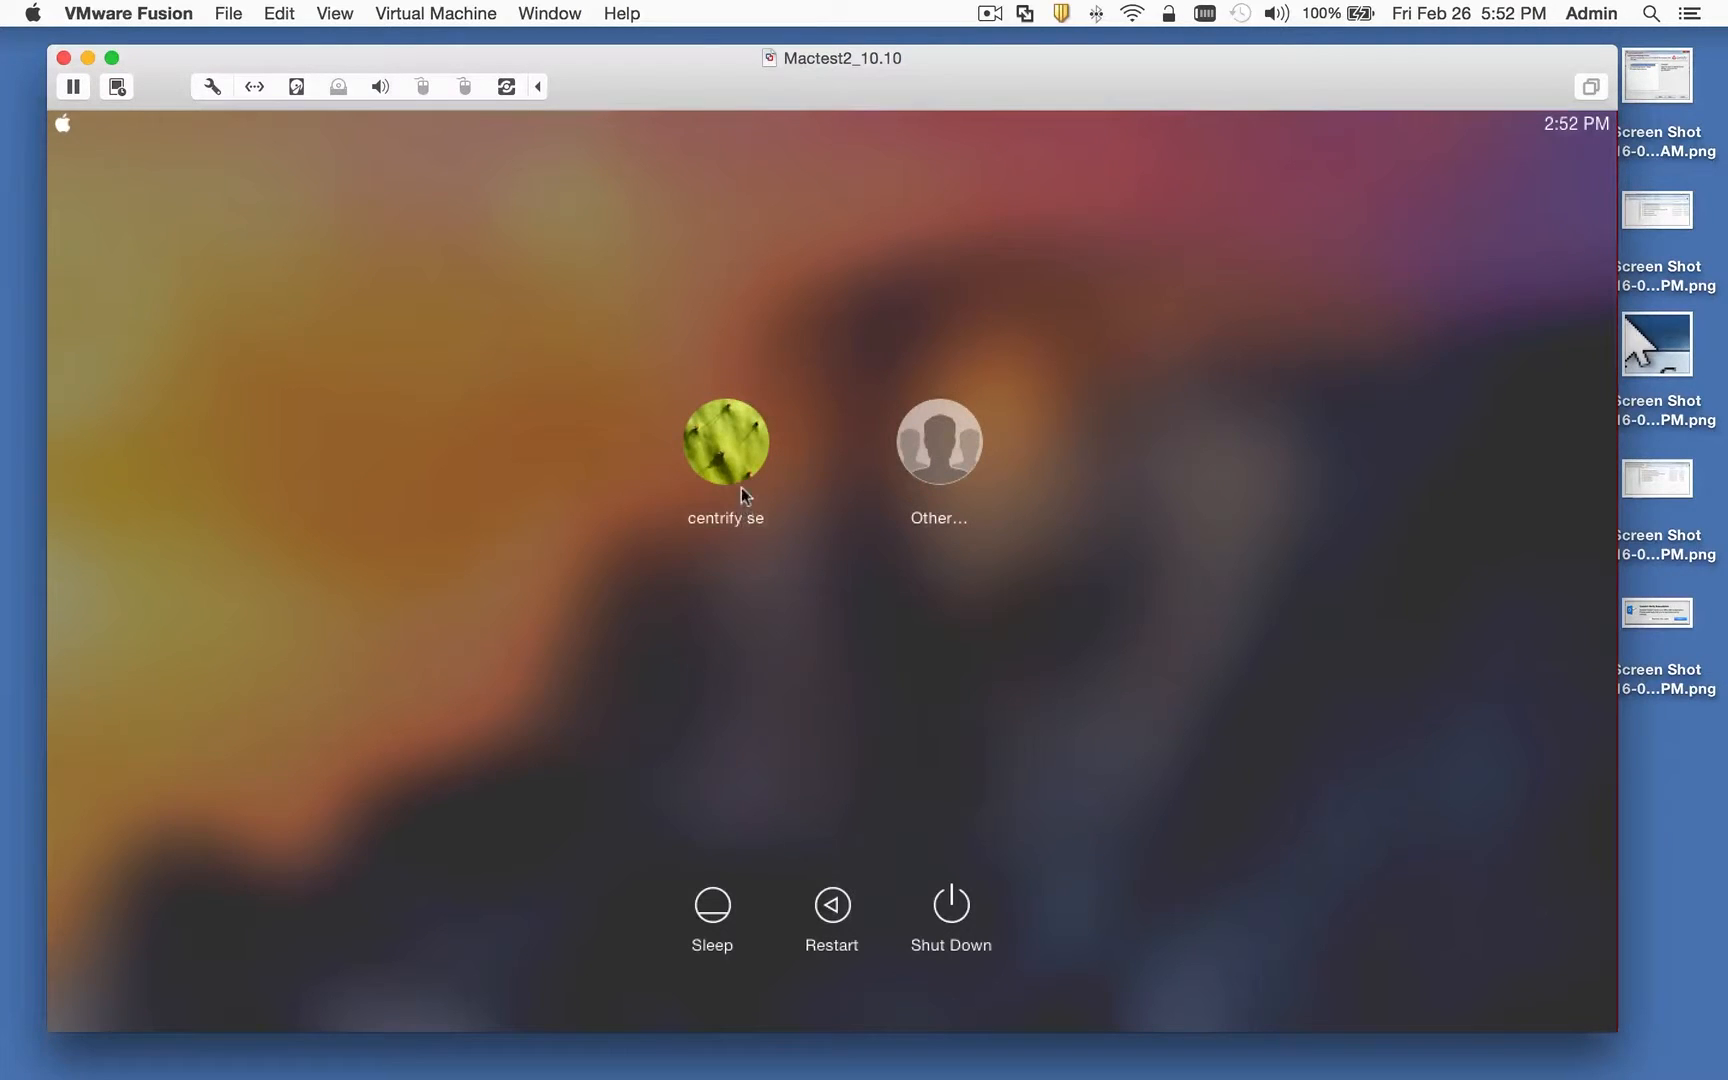
Step: Sign in under Other… with the AD user's username and password
{"action": "left_click", "coordinate": [938, 450]}
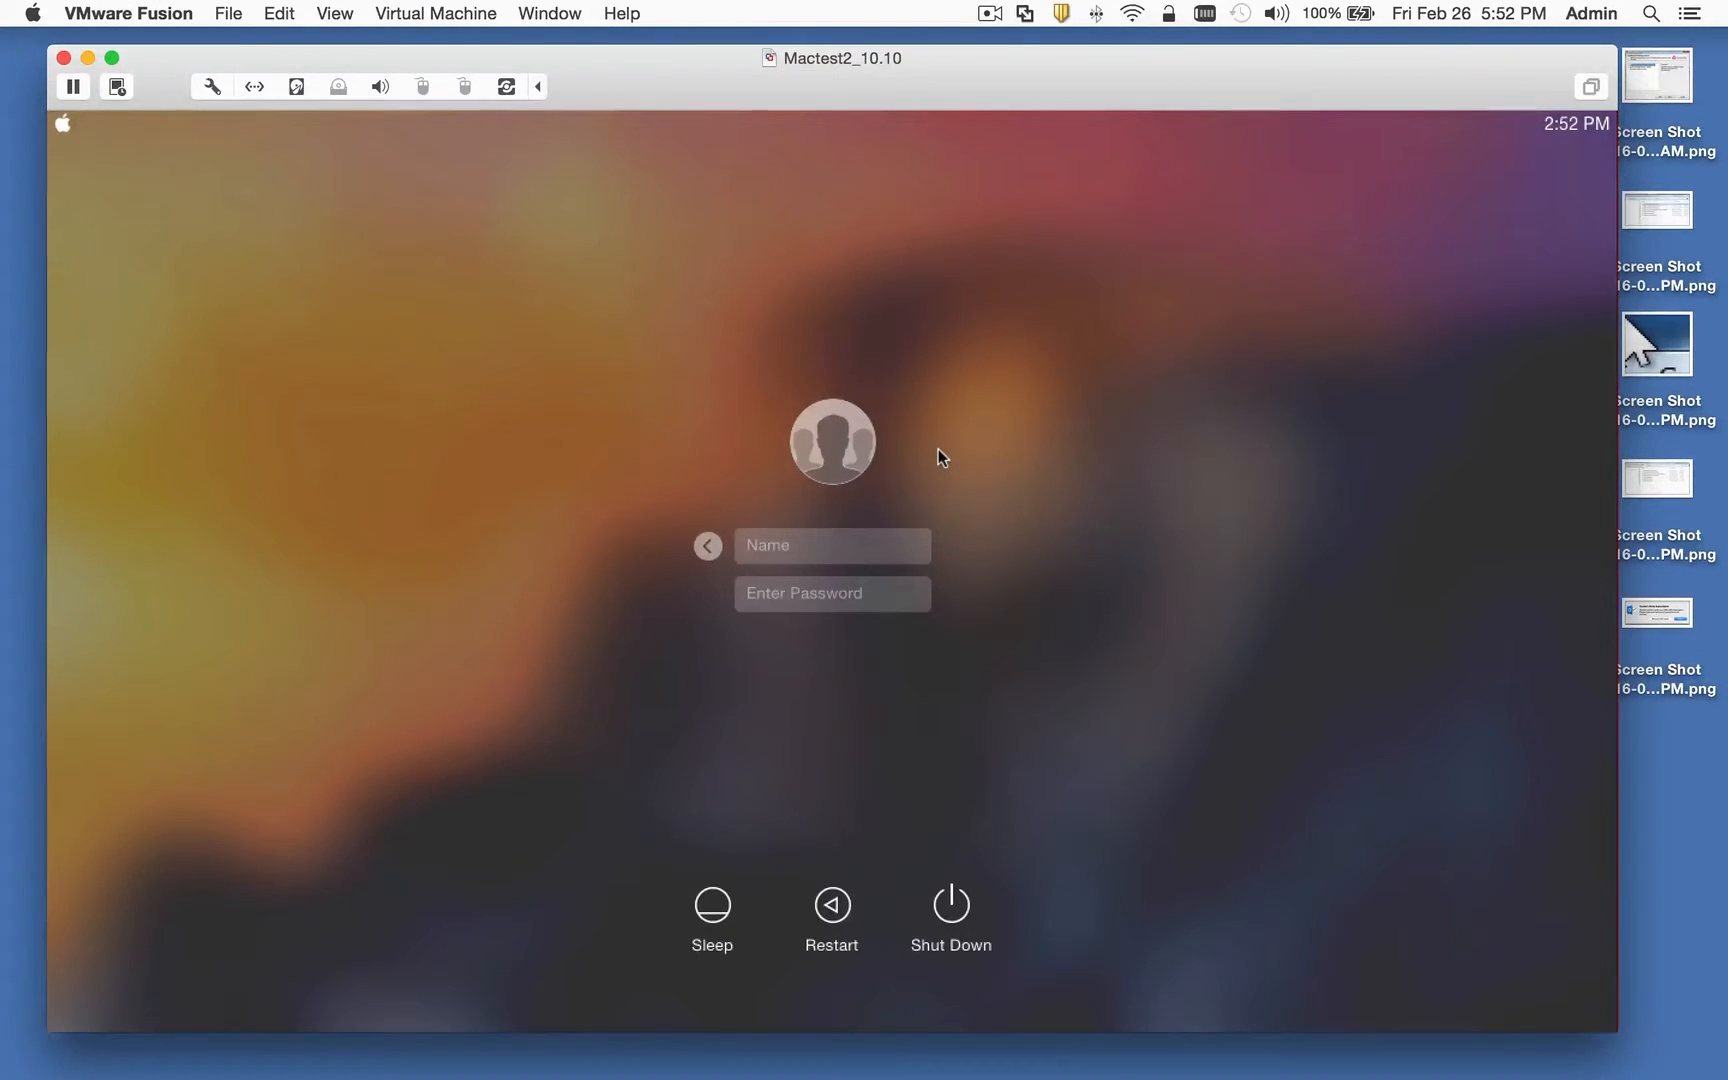
{"action": "key", "text": "Tab"}
{"action": "type", "text": "********"}
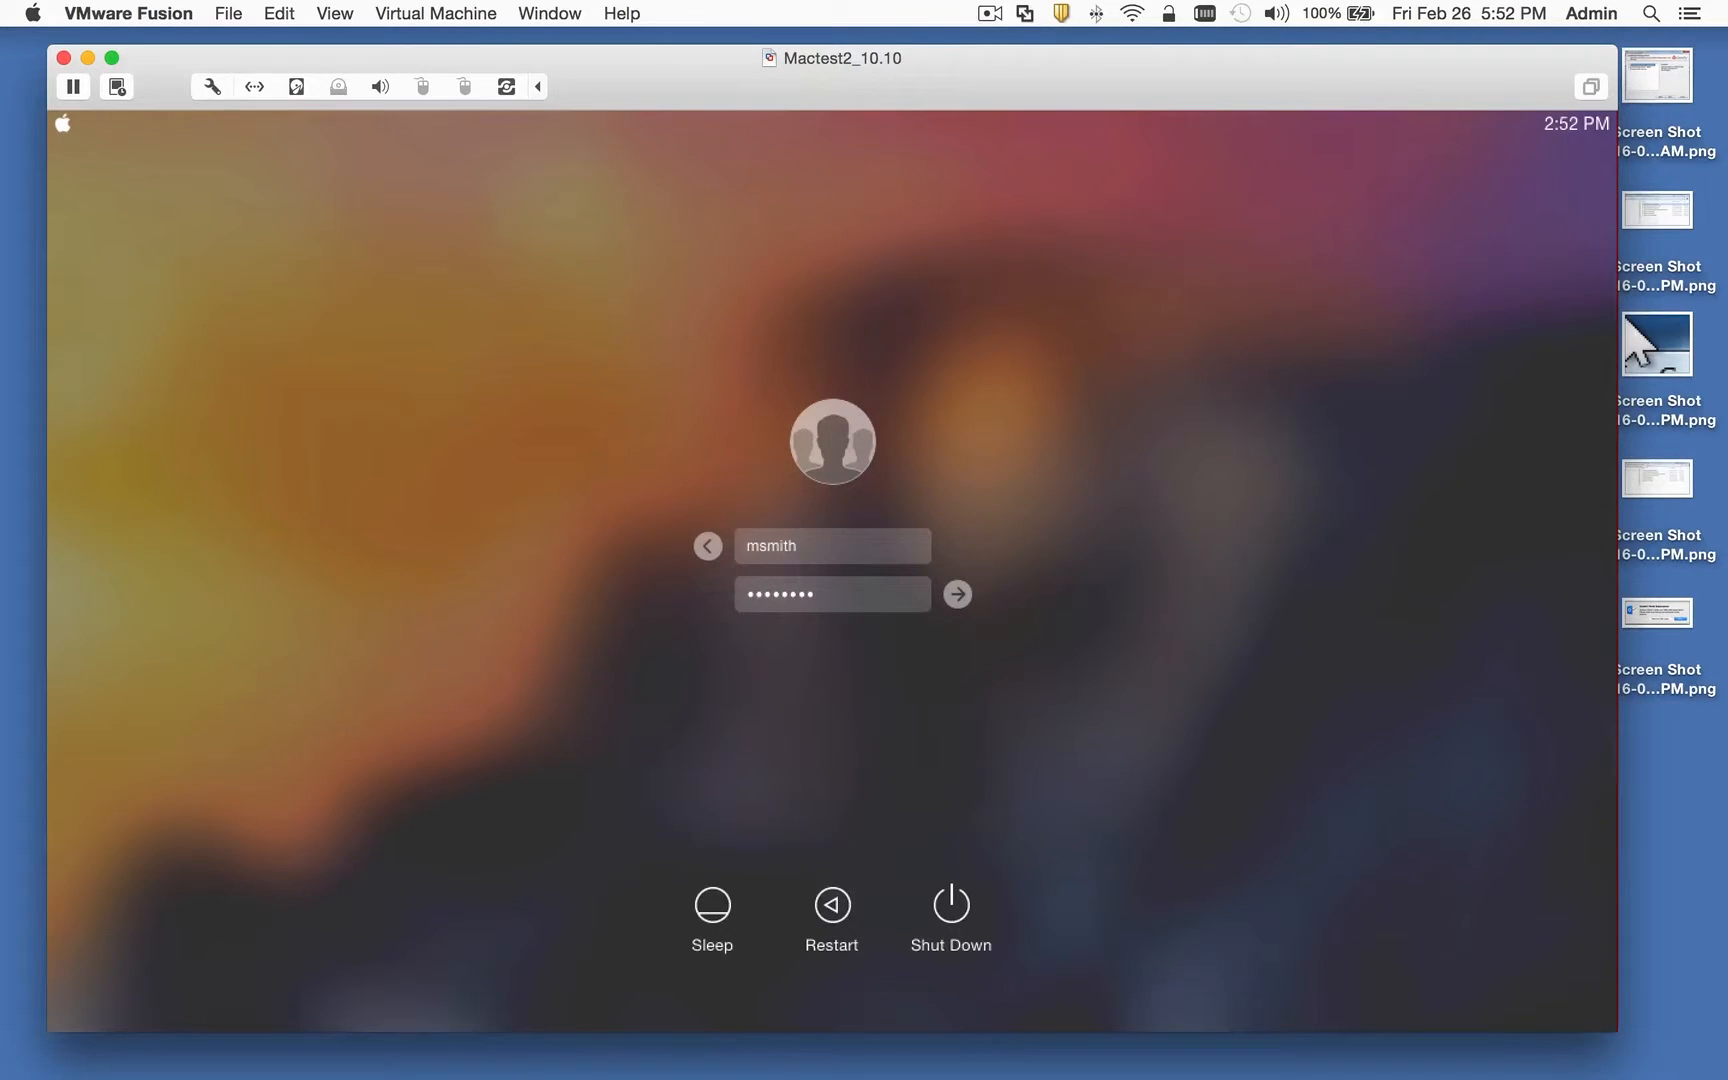
{"action": "key", "text": "Return"}
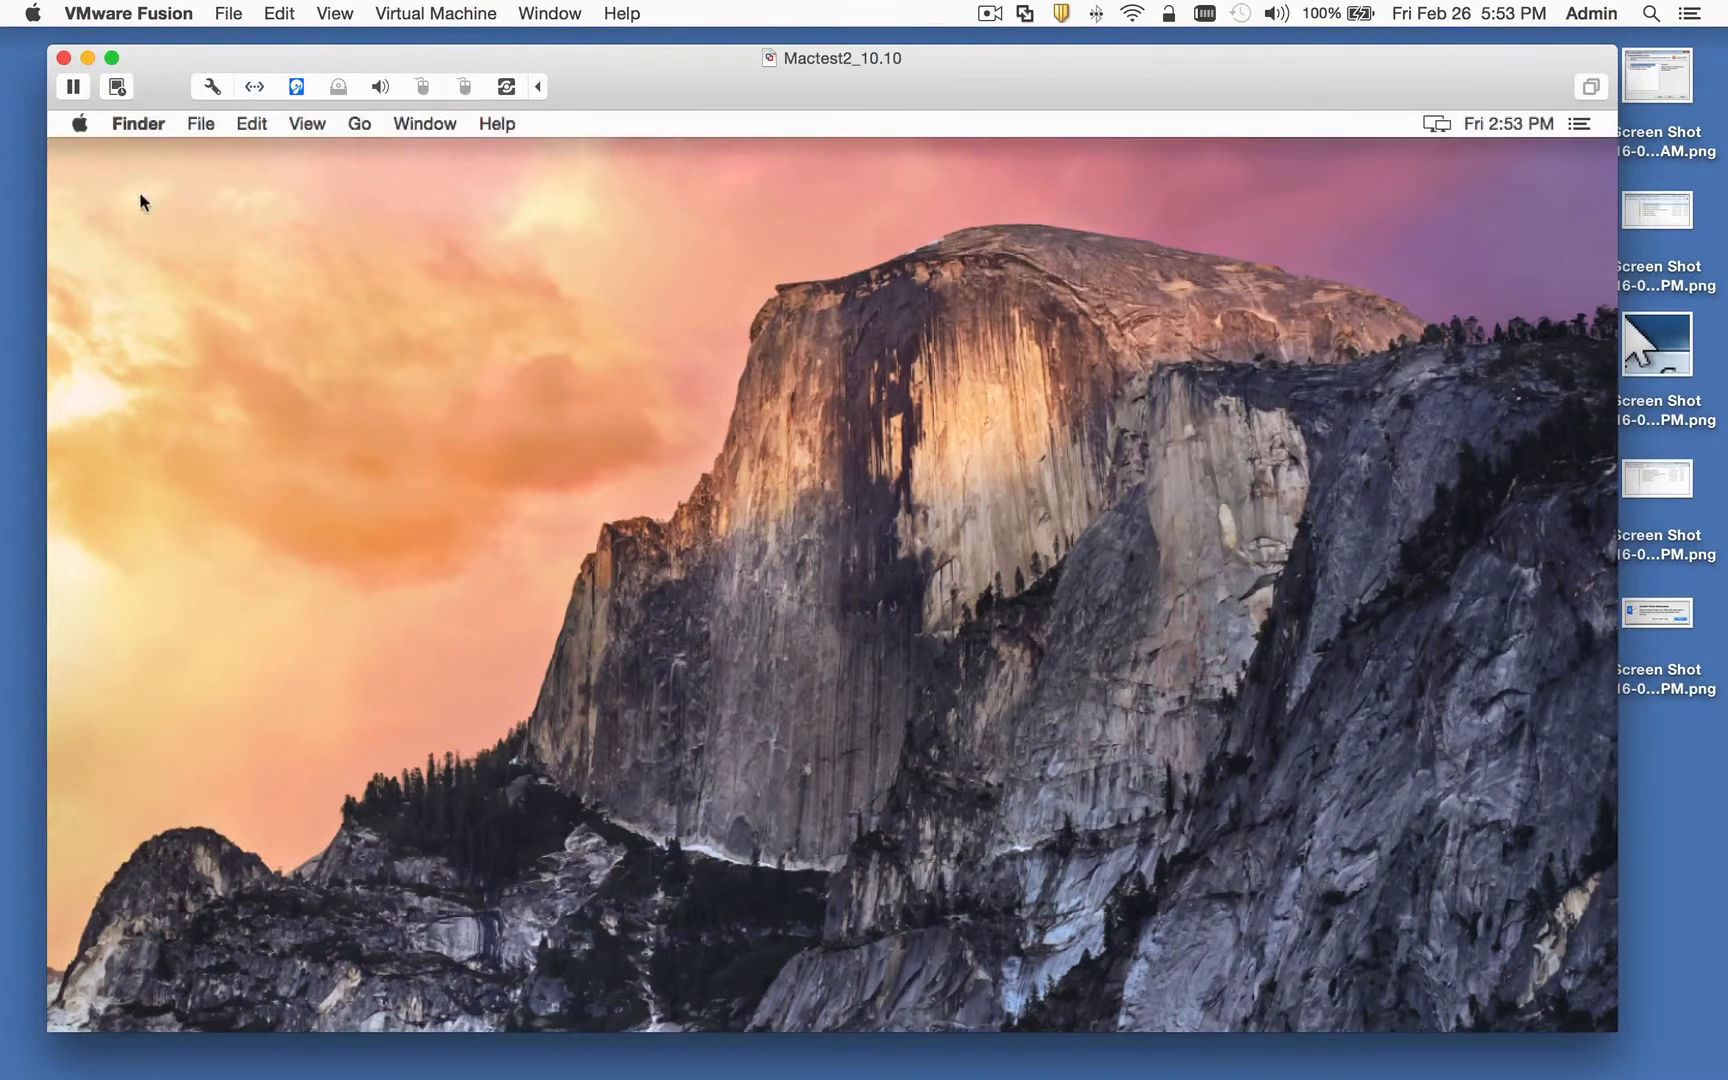
Step: Log out of the AD user's session and reattach the YubiKey to the VM
{"action": "left_click", "coordinate": [79, 123]}
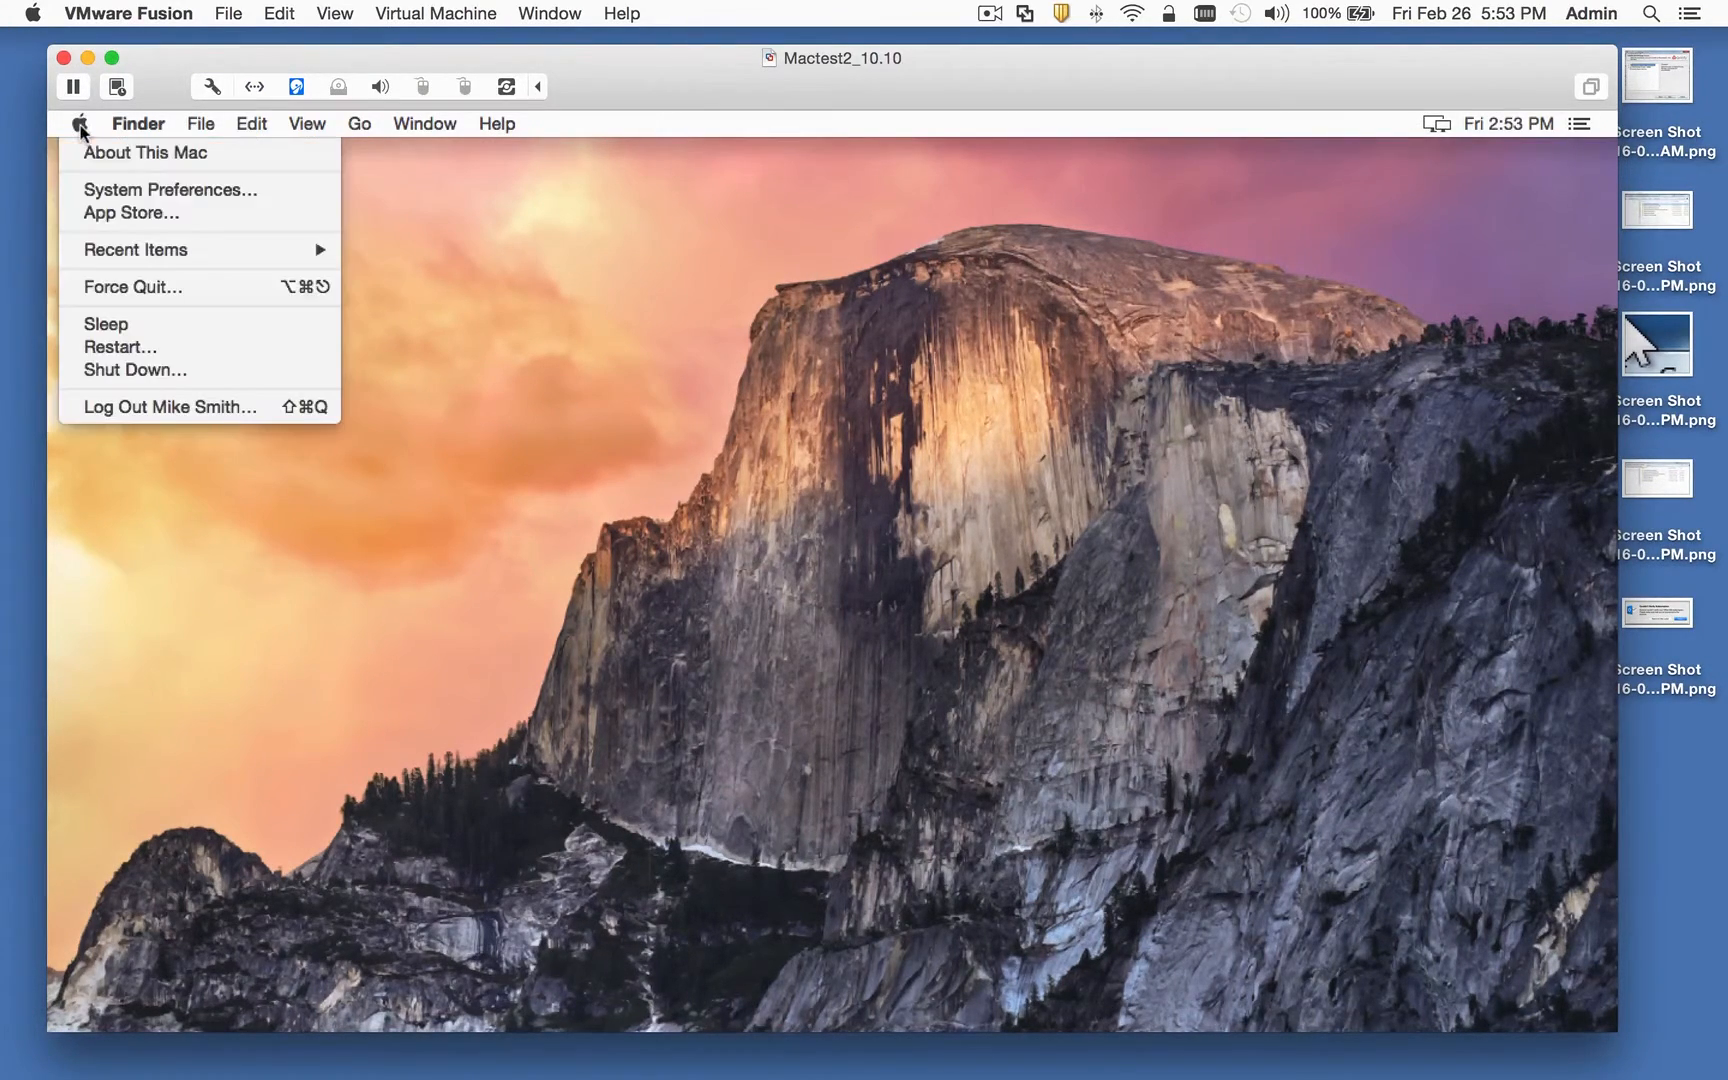
{"action": "left_click", "coordinate": [172, 407]}
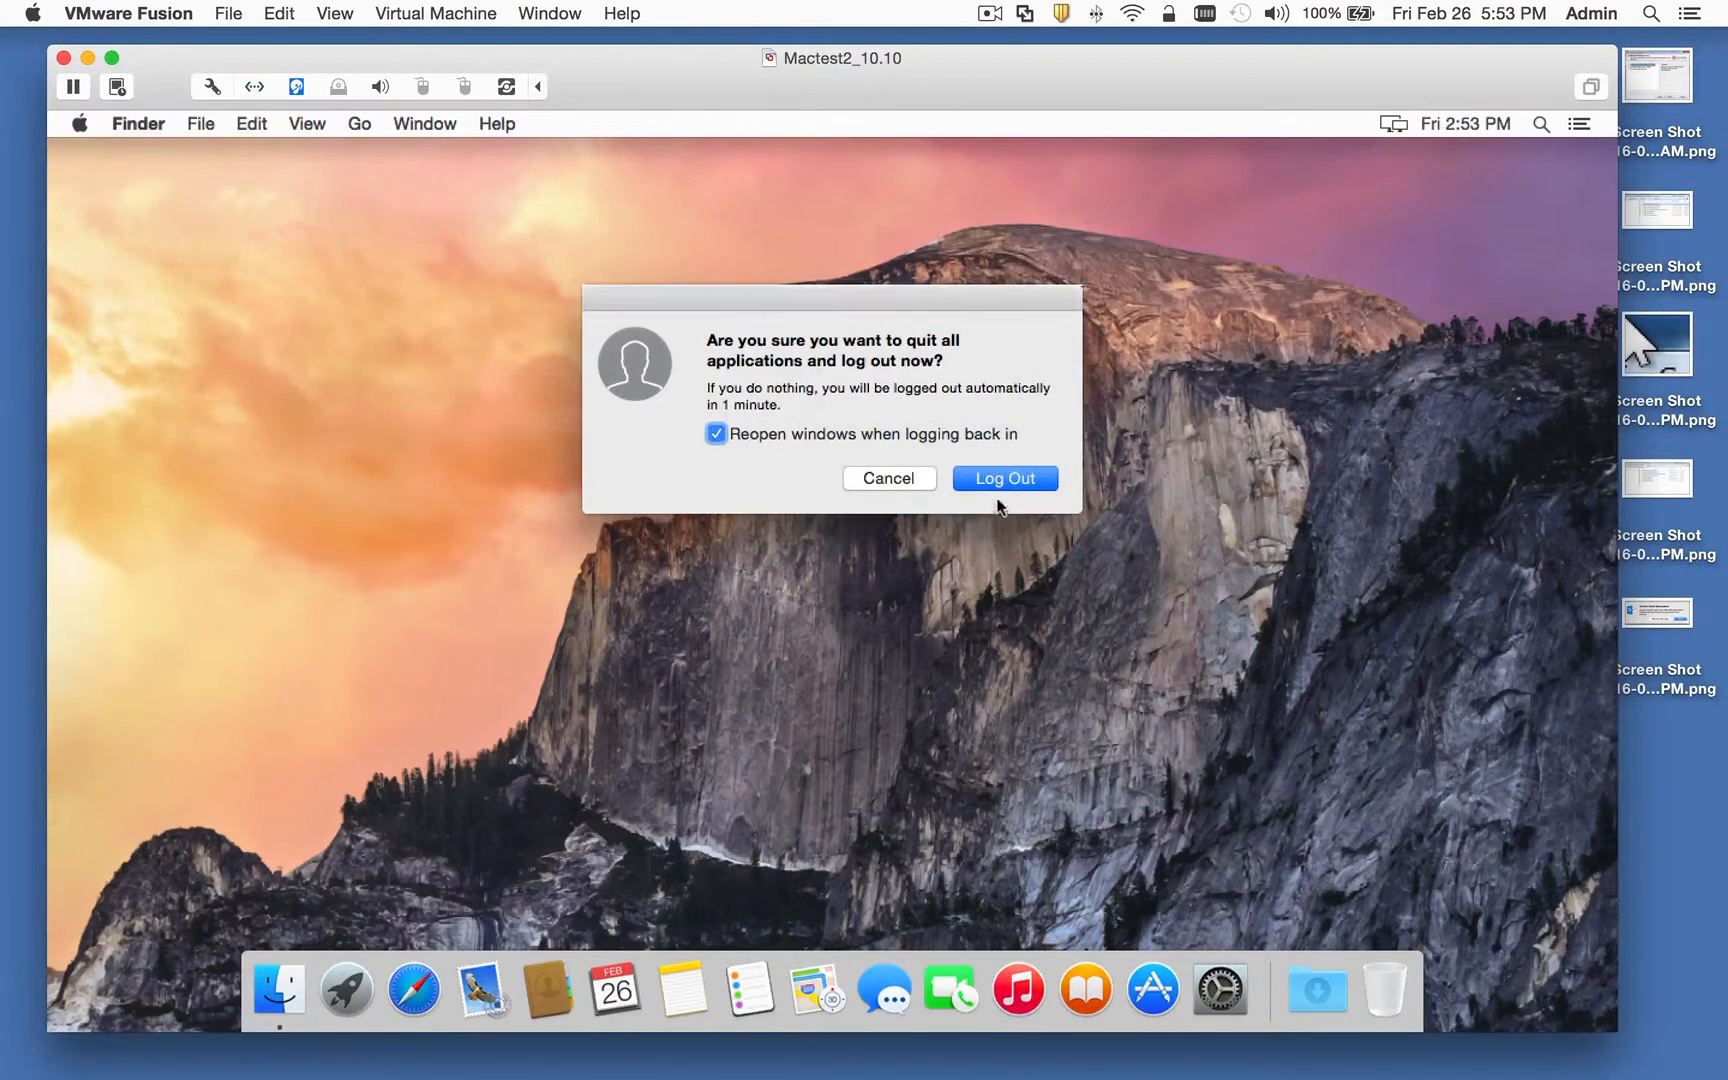
{"action": "left_click", "coordinate": [999, 481]}
{"action": "left_click", "coordinate": [464, 87]}
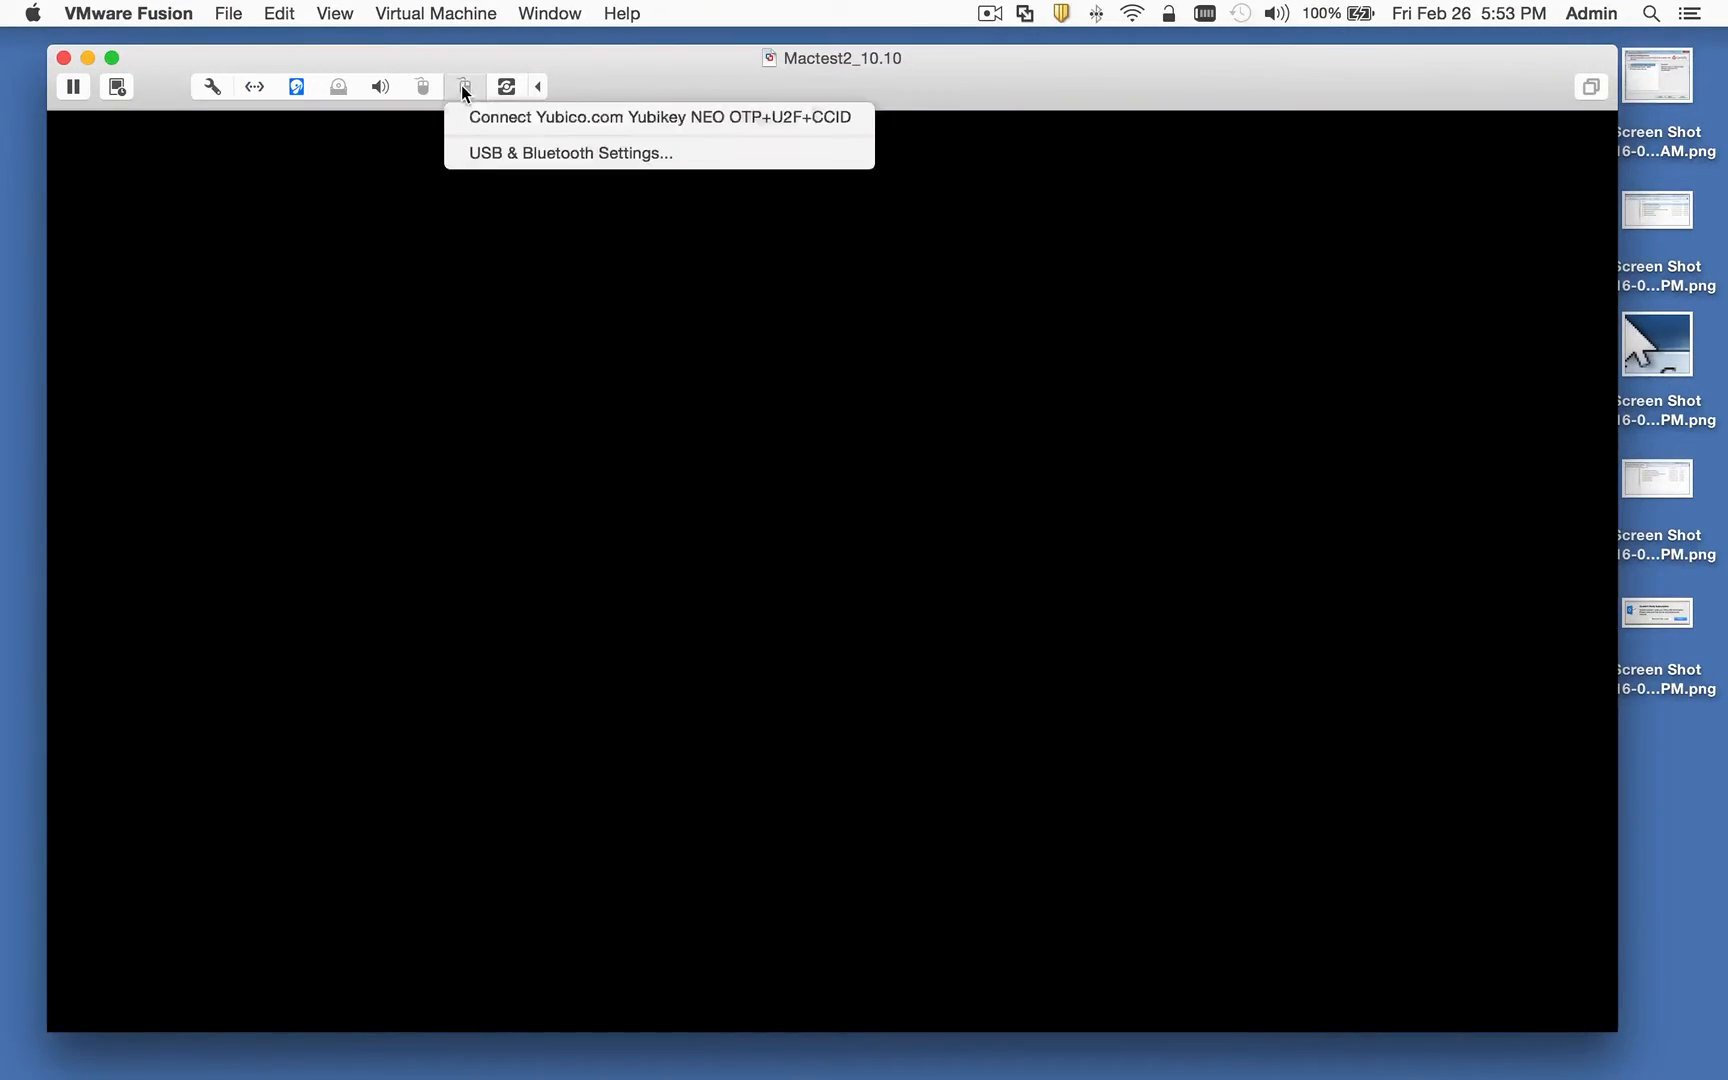
{"action": "left_click", "coordinate": [520, 117]}
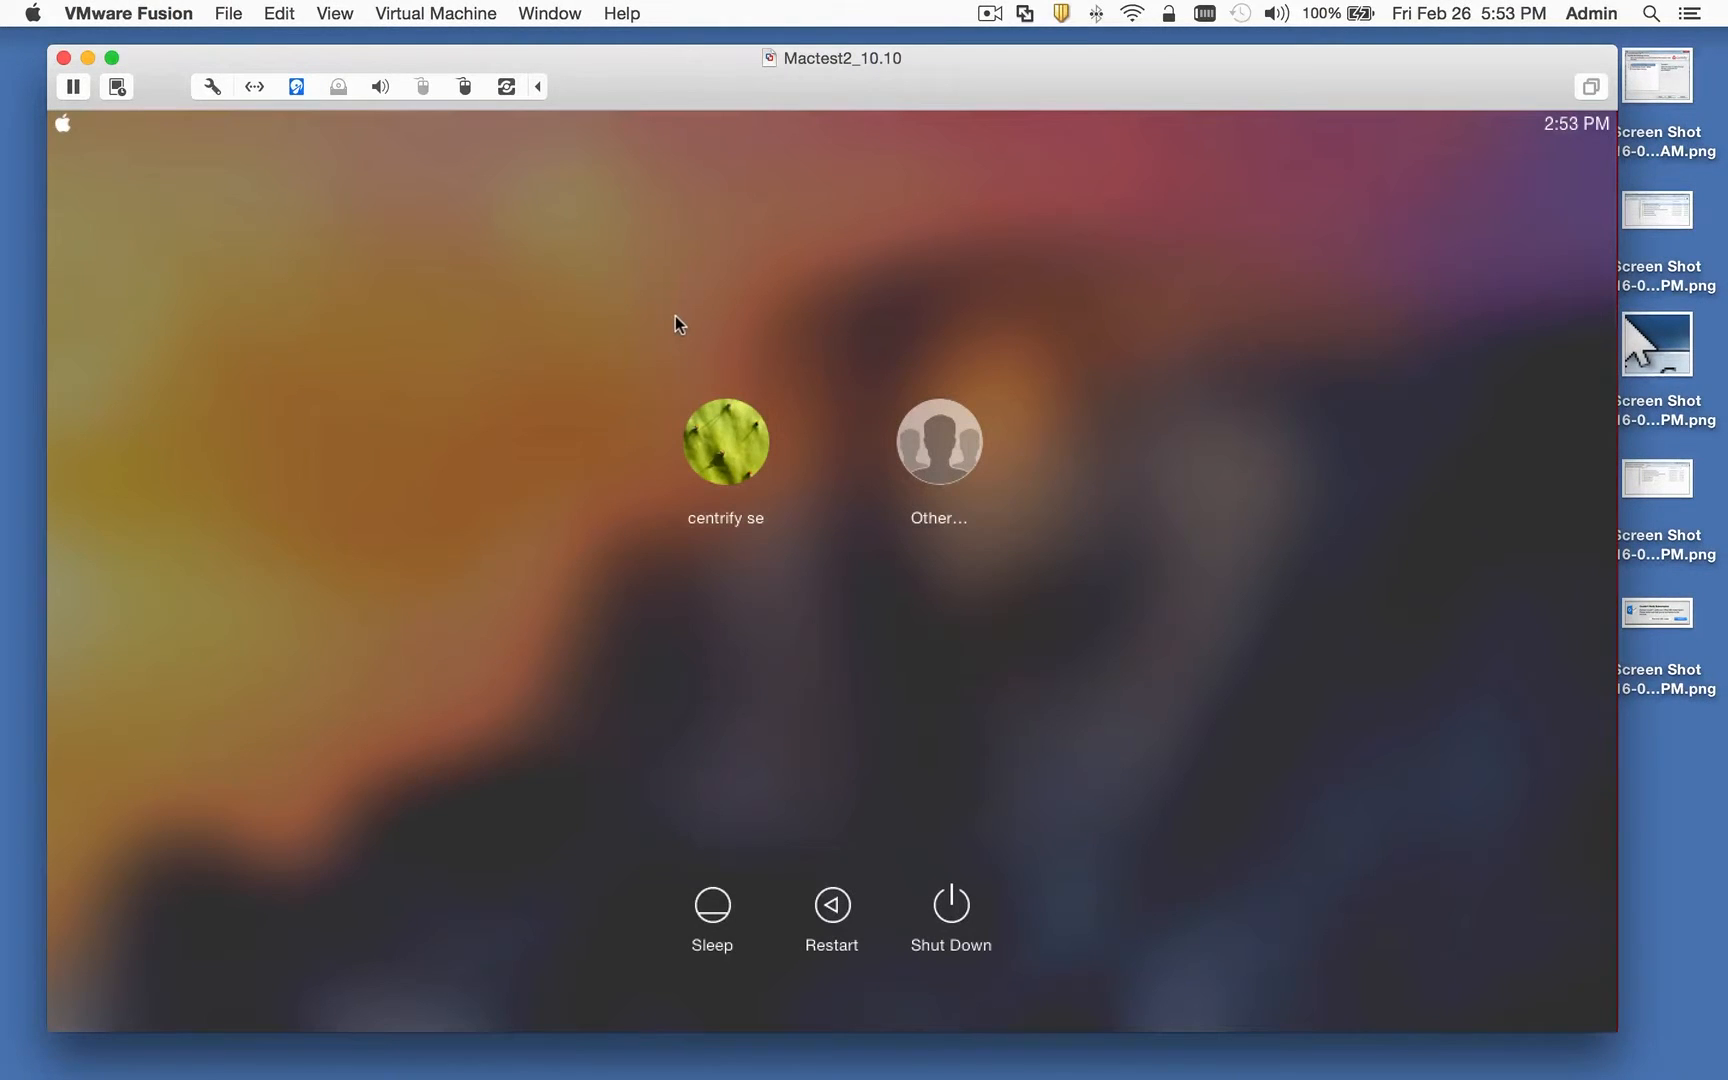
Step: Log in as the smart card user with the YubiKey PIN and update the login keychain password
{"action": "left_click", "coordinate": [813, 447]}
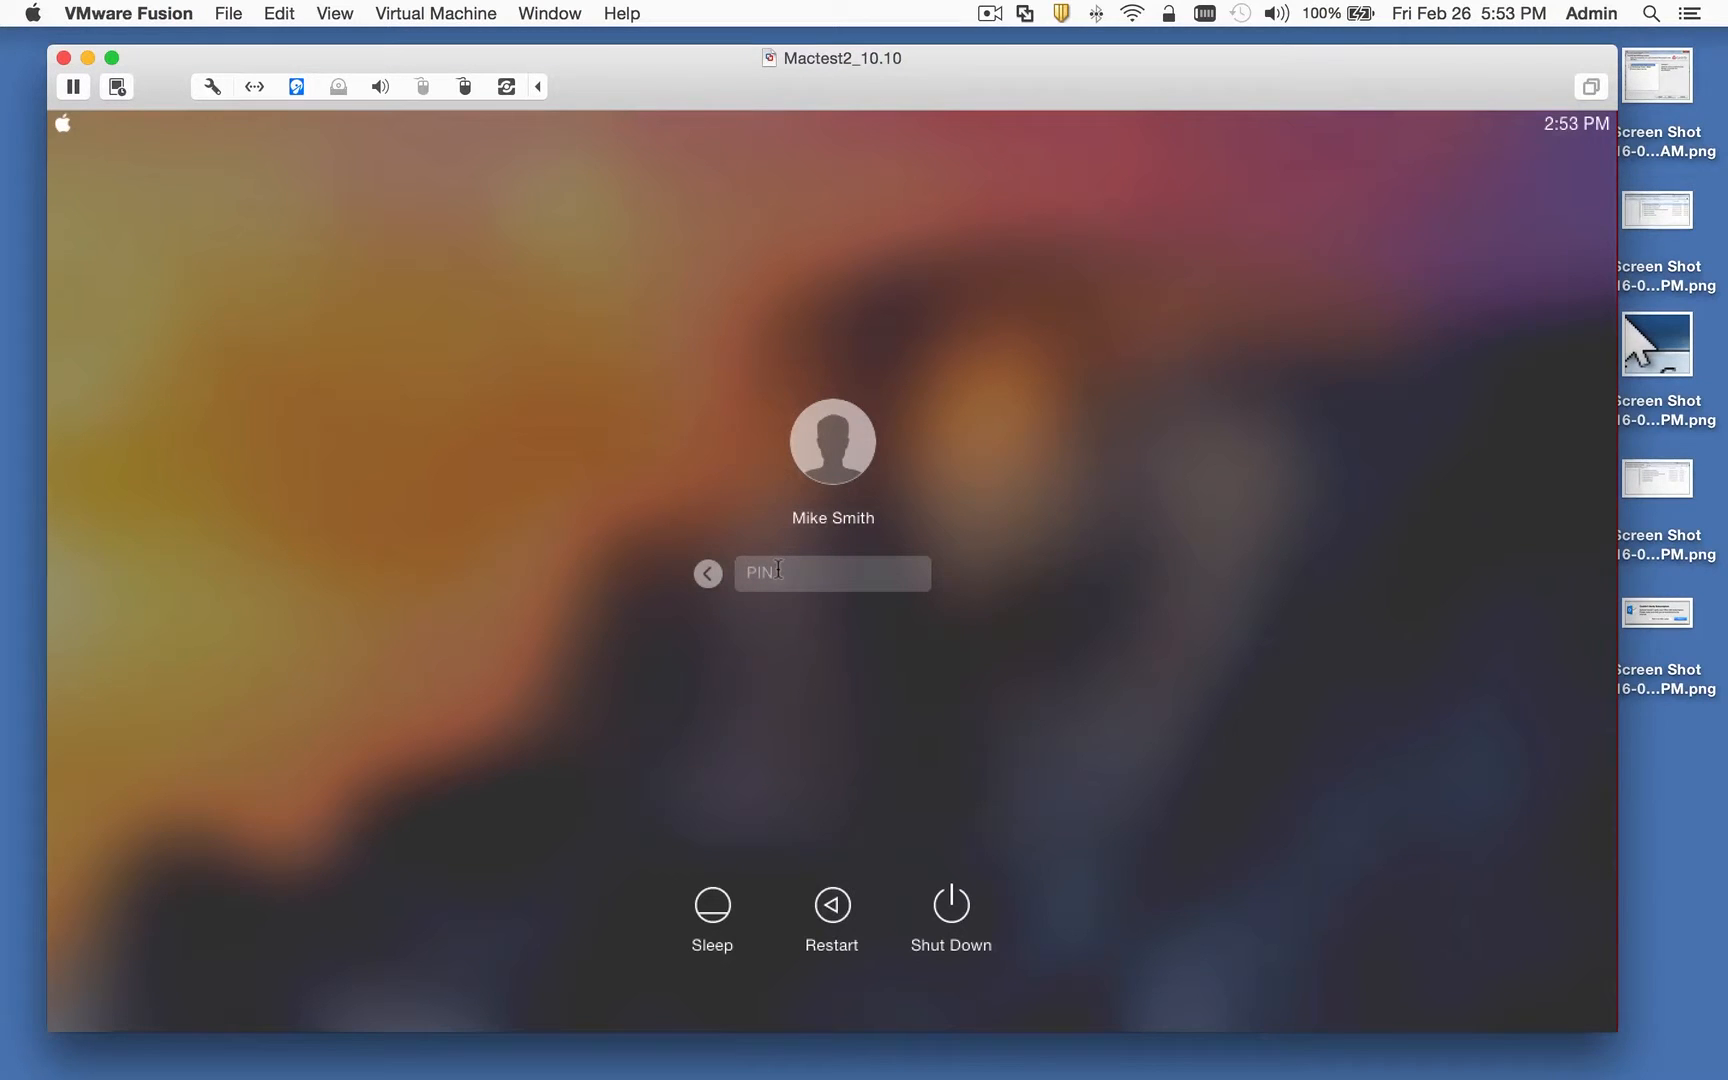
{"action": "type", "text": "1234"}
{"action": "key", "text": "Return"}
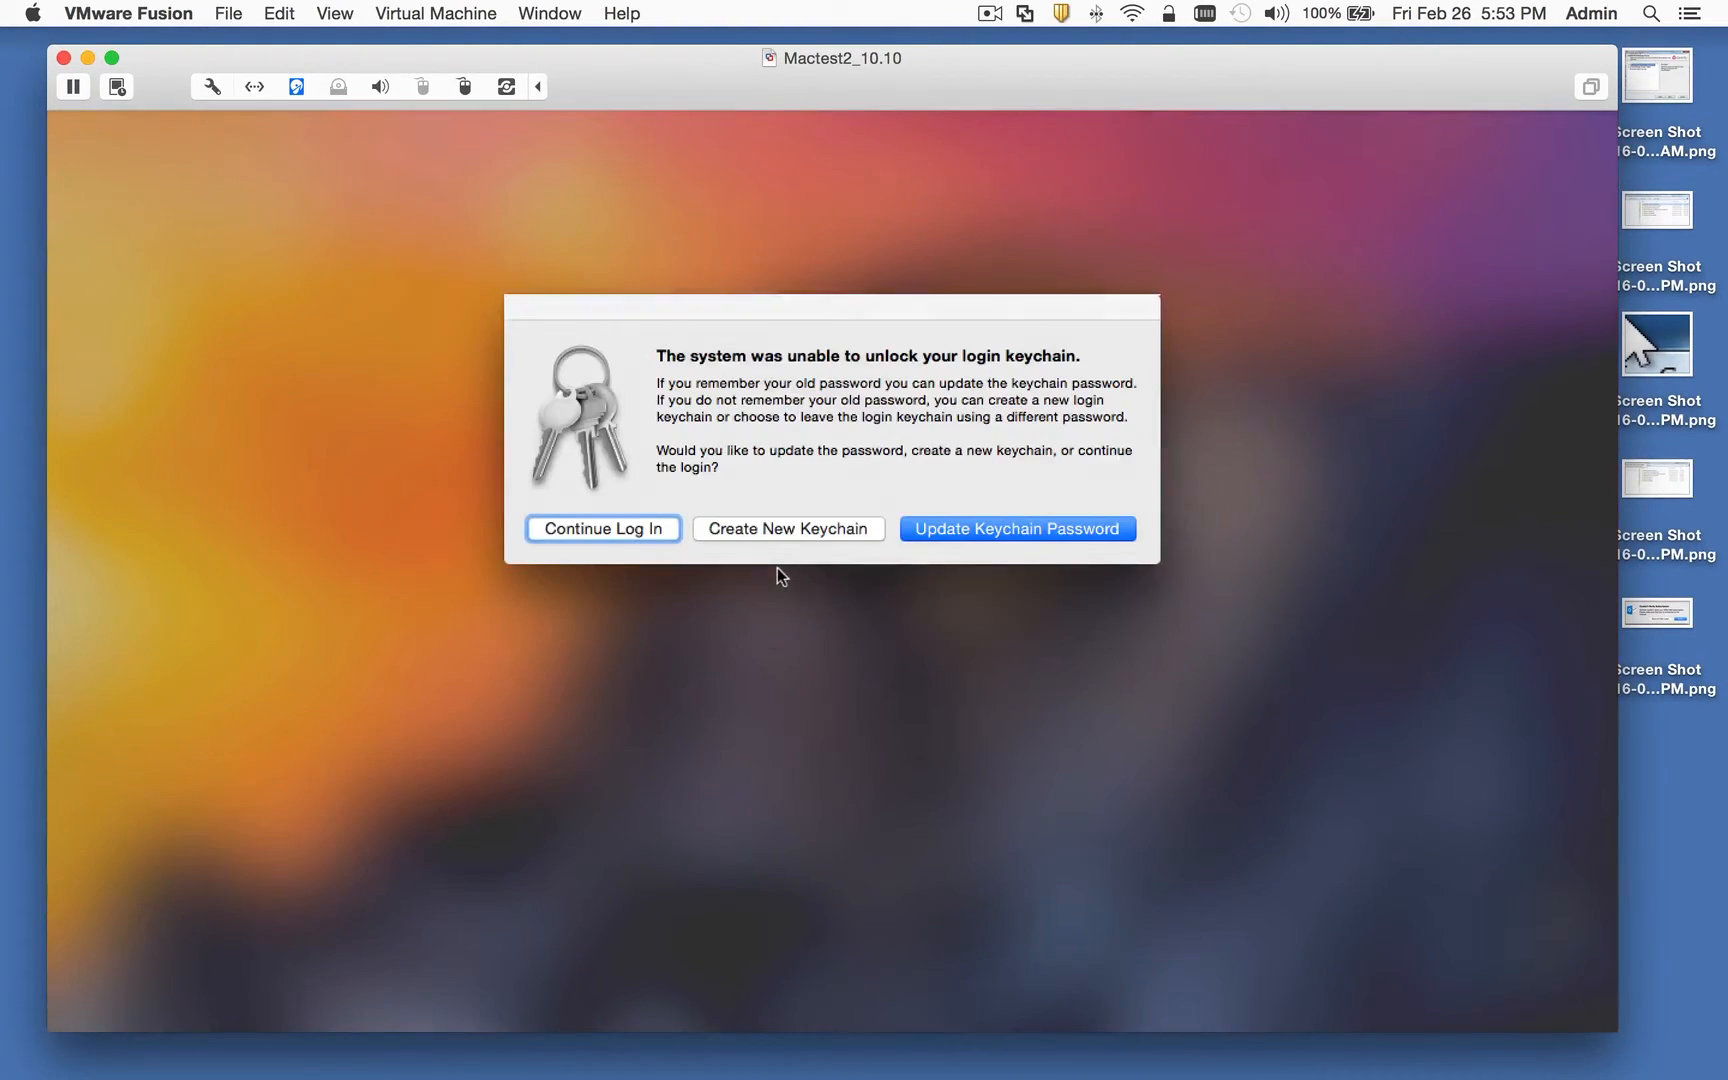
{"action": "left_click", "coordinate": [969, 529]}
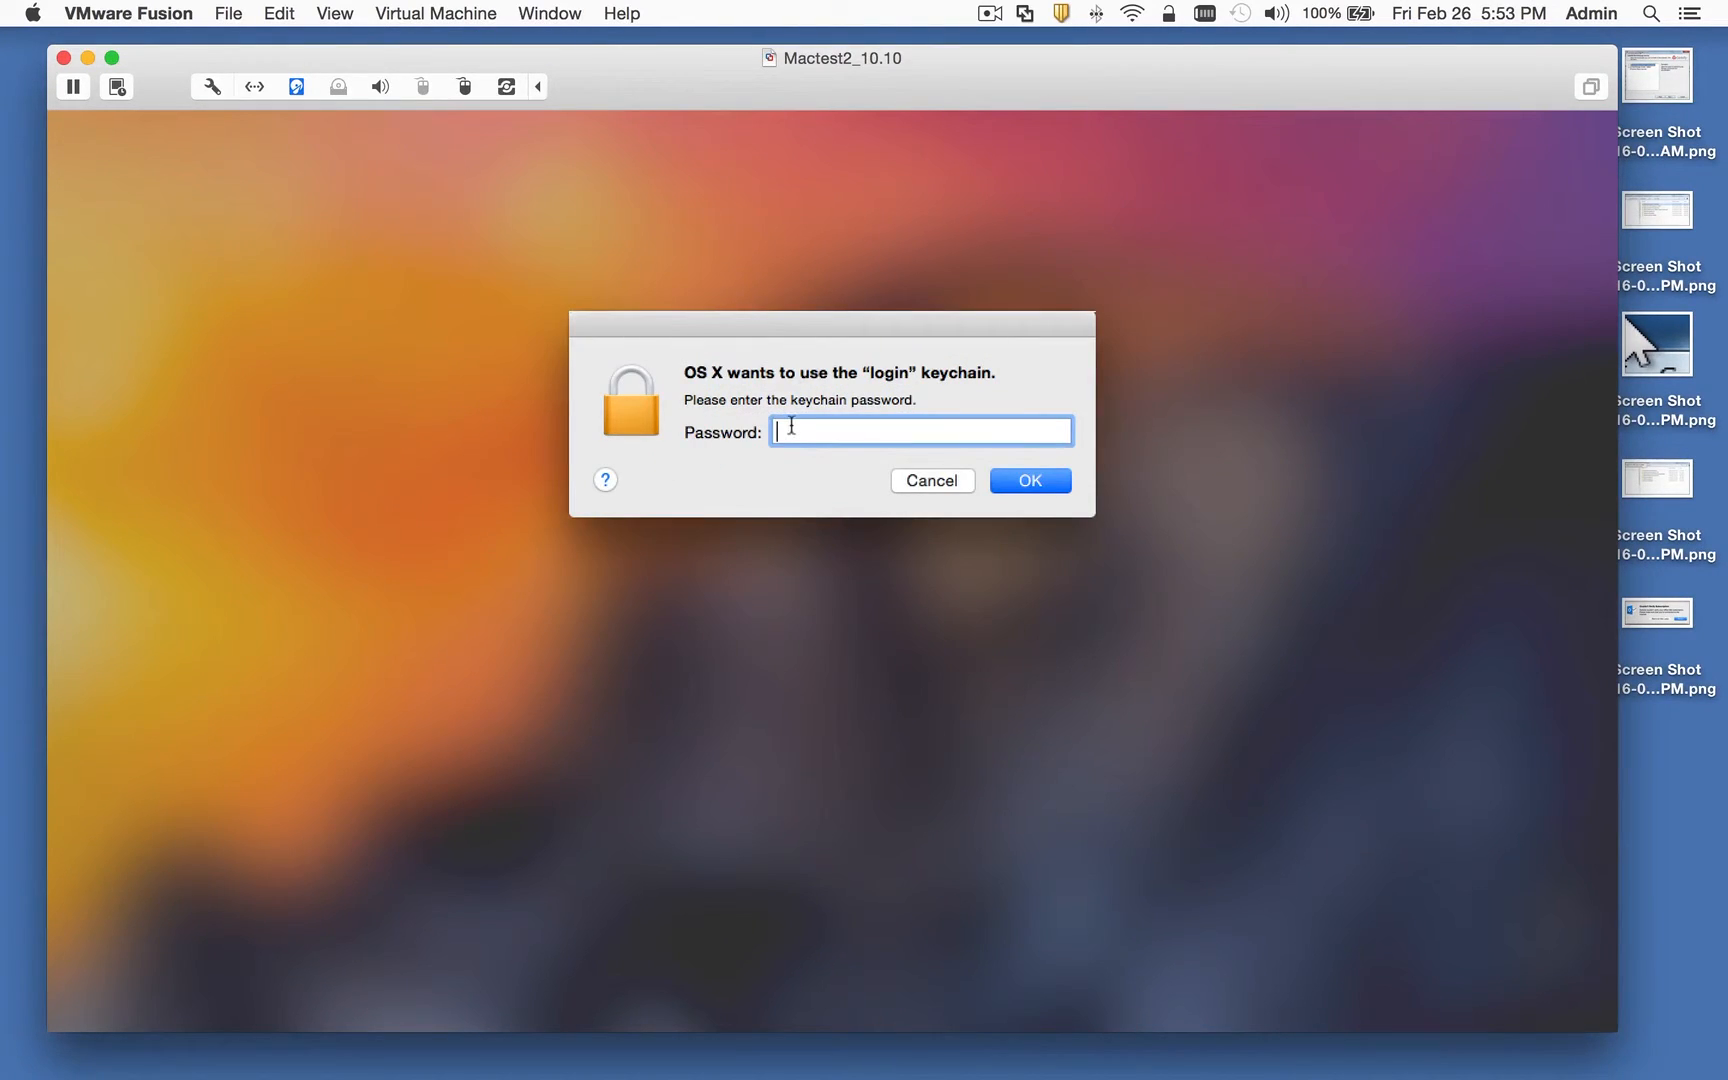
{"action": "type", "text": "••••••••"}
{"action": "key", "text": "Return"}
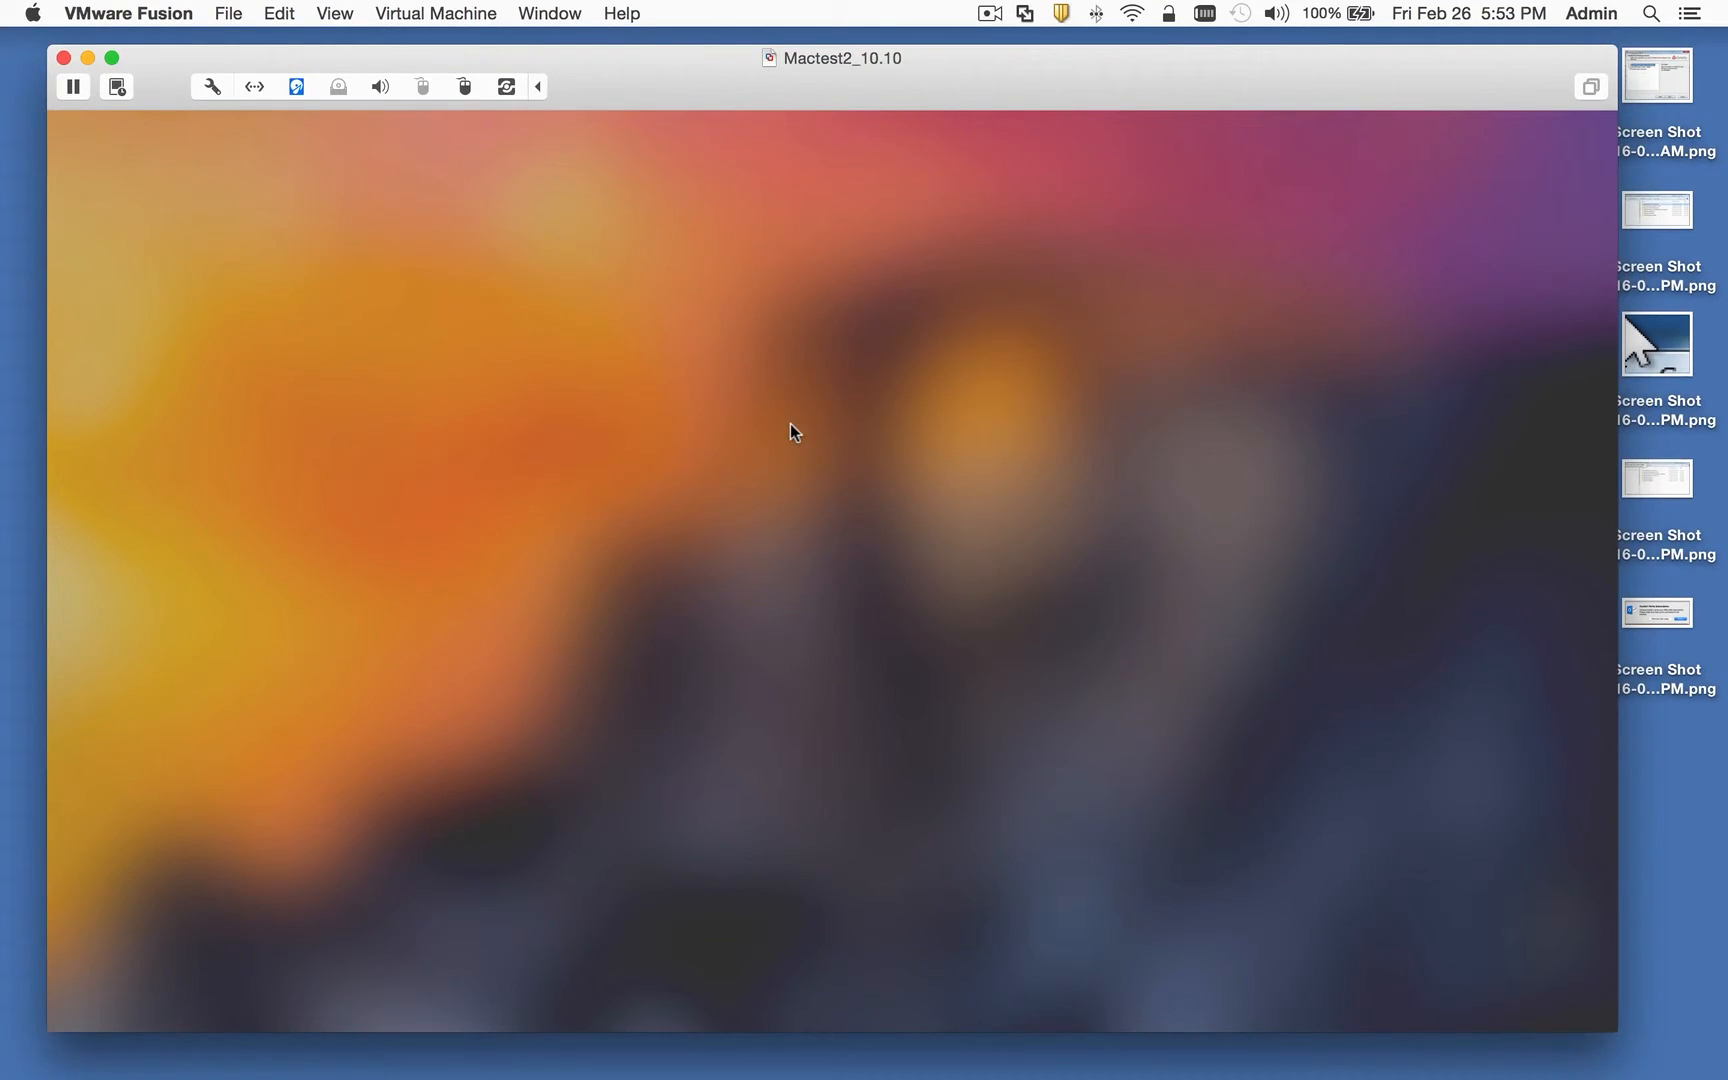